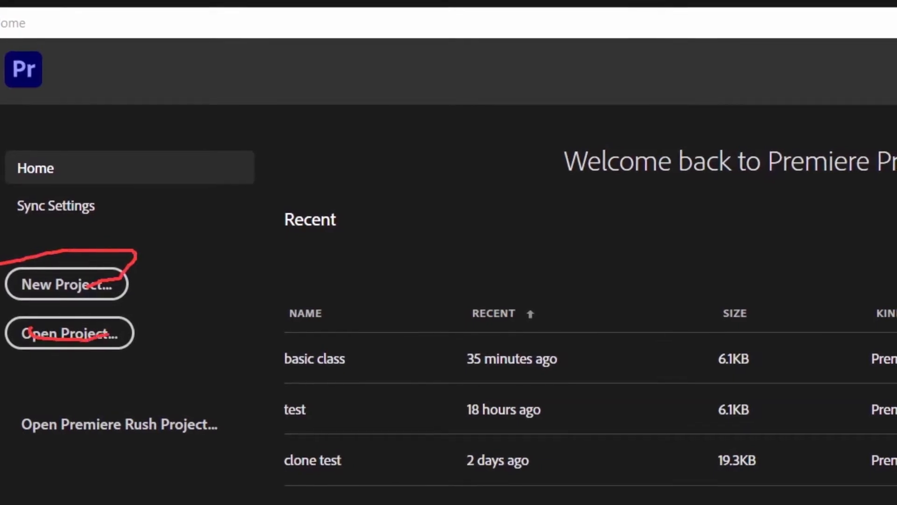
{"action": "mouse_move", "coordinate": [310, 281]}
{"action": "left_mouse_down"}
{"action": "mouse_move", "coordinate": [253, 370]}
{"action": "mouse_move", "coordinate": [644, 436]}
{"action": "mouse_move", "coordinate": [896, 333]}
{"action": "left_mouse_up"}
{"action": "left_click_drag", "start_coordinate": [872, 439], "coordinate": [896, 472]}
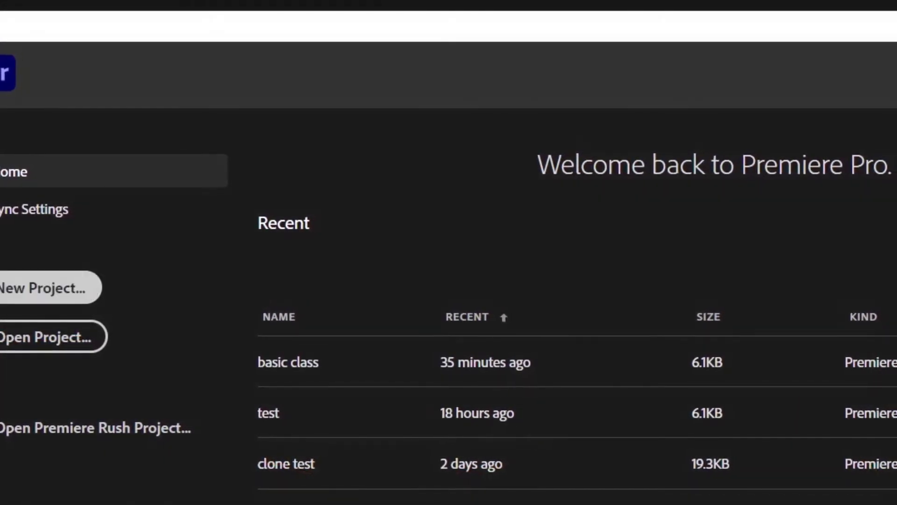
Create a new project named "basic class" in the default location, overwriting the existing project of the same name
{"action": "left_click", "coordinate": [46, 287]}
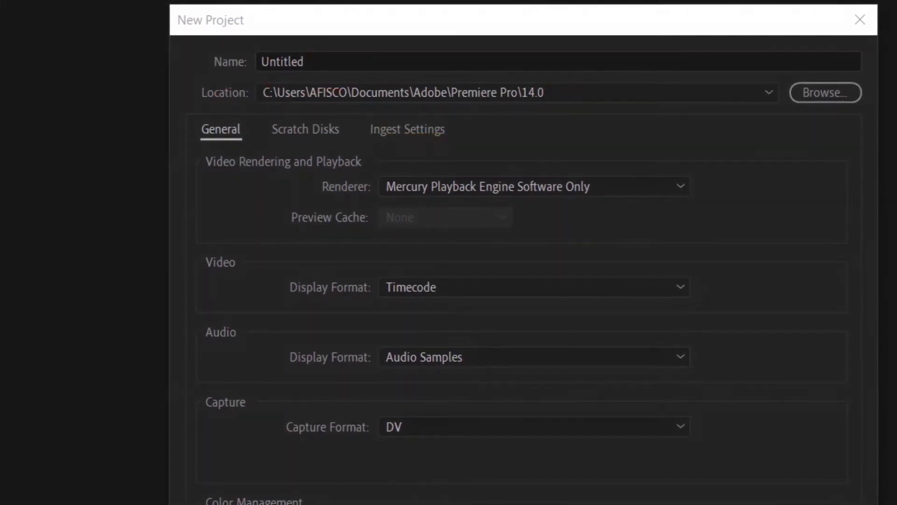
{"action": "left_click_drag", "start_coordinate": [276, 61], "coordinate": [304, 61]}
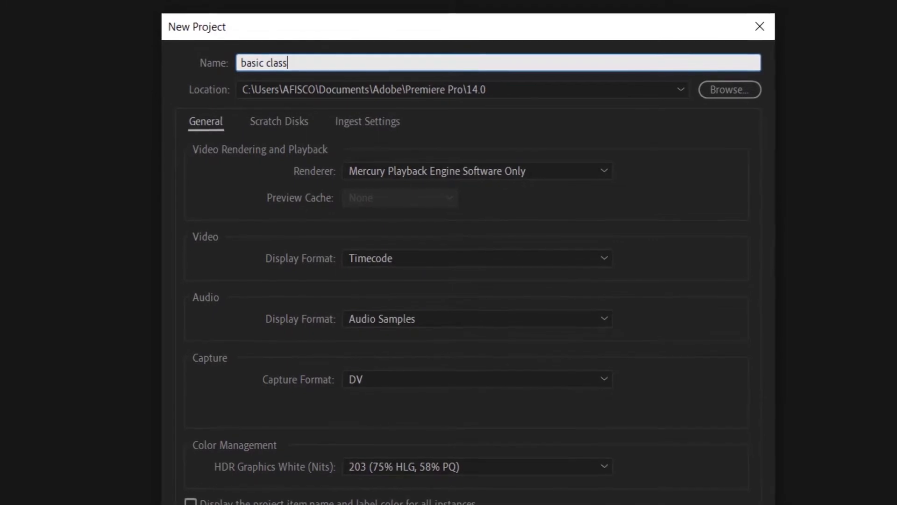
{"action": "key", "text": "Return"}
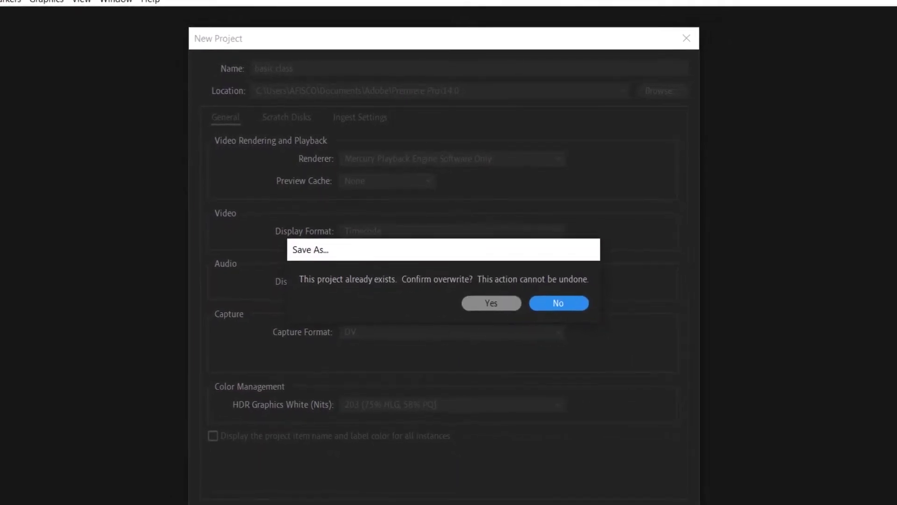
{"action": "left_click", "coordinate": [489, 301]}
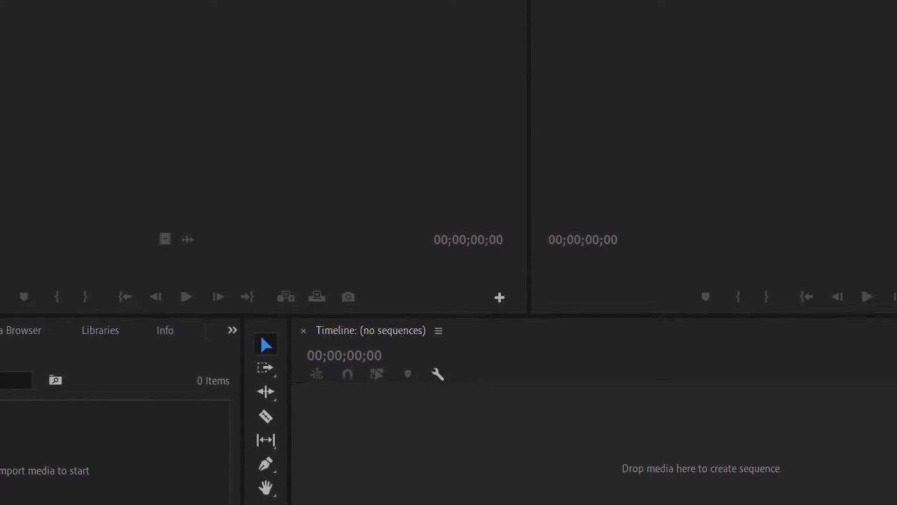
Show the Libraries panel and view the list of other panels available in its group
{"action": "left_click", "coordinate": [101, 330]}
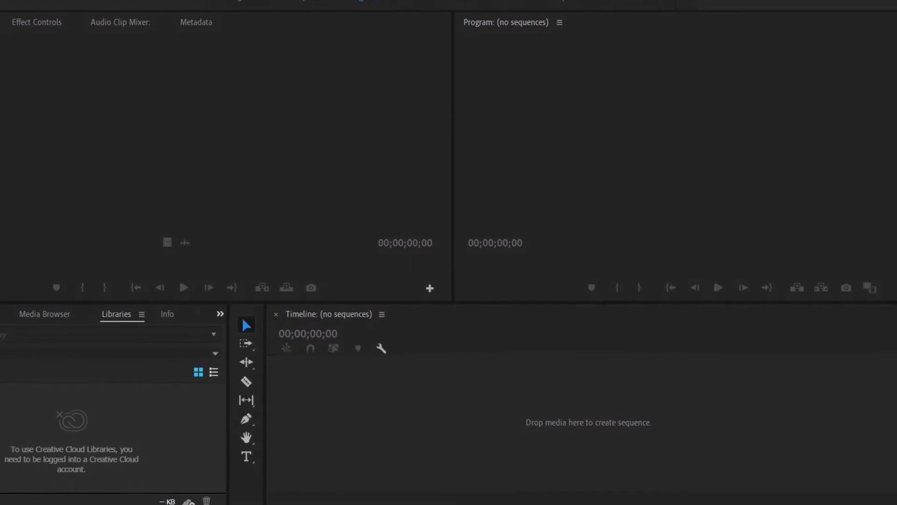
{"action": "left_click", "coordinate": [223, 313]}
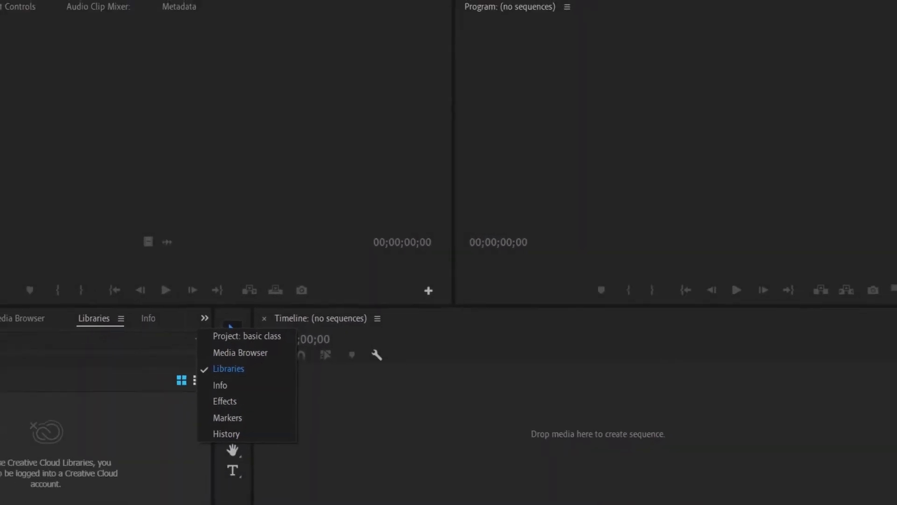
{"action": "key", "text": "Escape"}
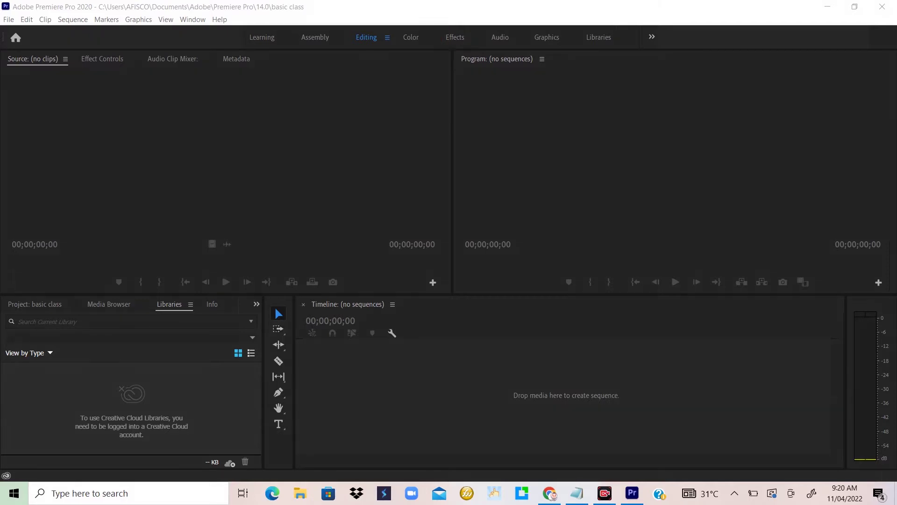
{"action": "left_click", "coordinate": [256, 304]}
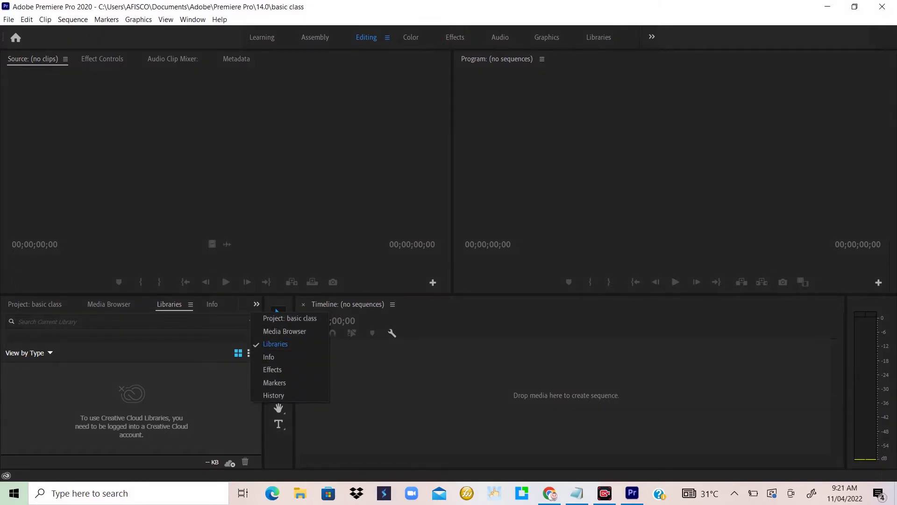
{"action": "left_click", "coordinate": [275, 343]}
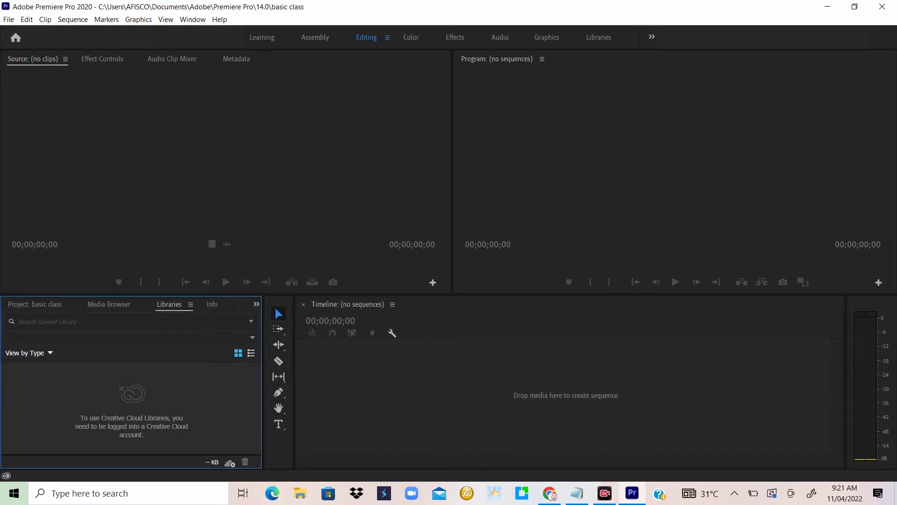
{"action": "mouse_move", "coordinate": [146, 95]}
{"action": "left_mouse_down"}
{"action": "mouse_move", "coordinate": [29, 140]}
{"action": "mouse_move", "coordinate": [183, 125]}
{"action": "mouse_move", "coordinate": [385, 152]}
{"action": "mouse_move", "coordinate": [191, 85]}
{"action": "mouse_move", "coordinate": [204, 73]}
{"action": "mouse_move", "coordinate": [29, 88]}
{"action": "mouse_move", "coordinate": [59, 86]}
{"action": "mouse_move", "coordinate": [77, 175]}
{"action": "left_mouse_up"}
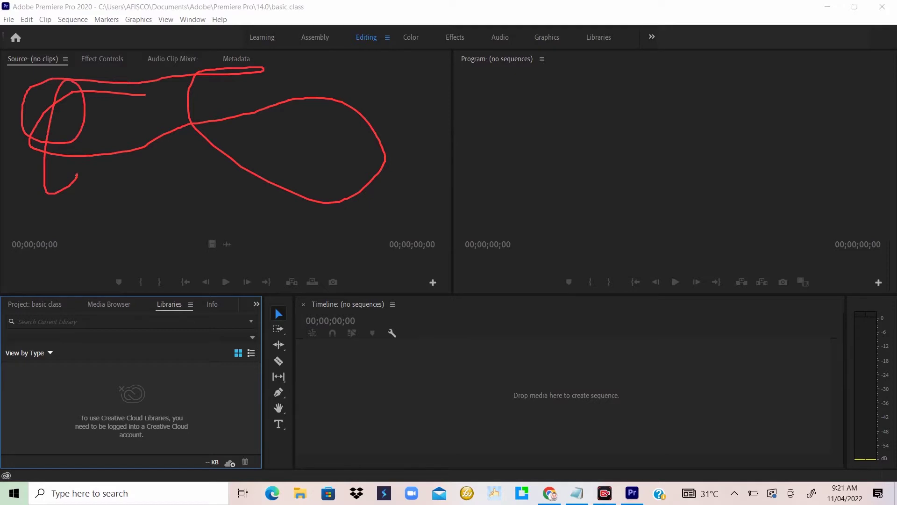
{"action": "mouse_move", "coordinate": [45, 386]}
{"action": "left_mouse_down"}
{"action": "mouse_move", "coordinate": [164, 376]}
{"action": "mouse_move", "coordinate": [35, 371]}
{"action": "mouse_move", "coordinate": [89, 357]}
{"action": "left_mouse_up"}
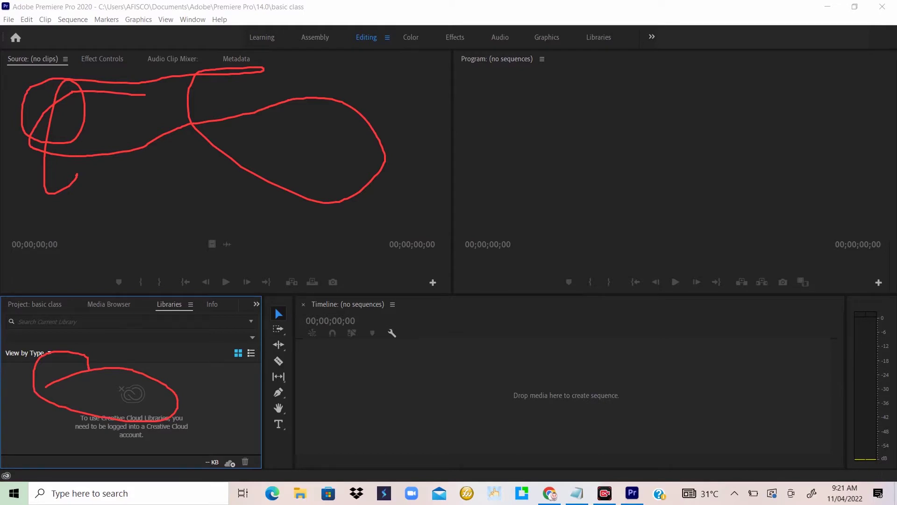
{"action": "mouse_move", "coordinate": [108, 267]}
{"action": "left_mouse_down"}
{"action": "mouse_move", "coordinate": [340, 259]}
{"action": "mouse_move", "coordinate": [353, 280]}
{"action": "mouse_move", "coordinate": [329, 290]}
{"action": "mouse_move", "coordinate": [109, 292]}
{"action": "mouse_move", "coordinate": [111, 264]}
{"action": "left_mouse_up"}
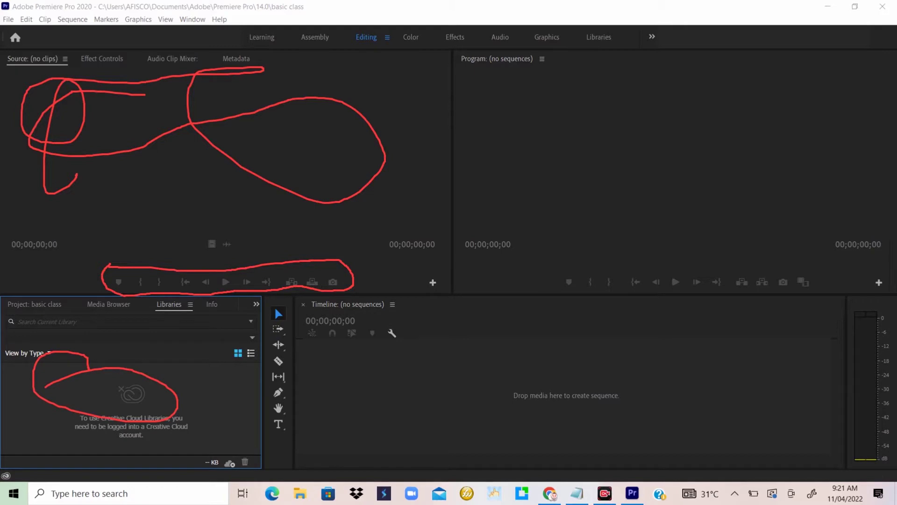
{"action": "left_click_drag", "start_coordinate": [272, 32], "coordinate": [242, 35]}
{"action": "left_click_drag", "start_coordinate": [297, 24], "coordinate": [303, 46]}
{"action": "left_click_drag", "start_coordinate": [369, 27], "coordinate": [359, 48]}
{"action": "left_click_drag", "start_coordinate": [415, 22], "coordinate": [403, 44]}
{"action": "left_click_drag", "start_coordinate": [454, 26], "coordinate": [448, 49]}
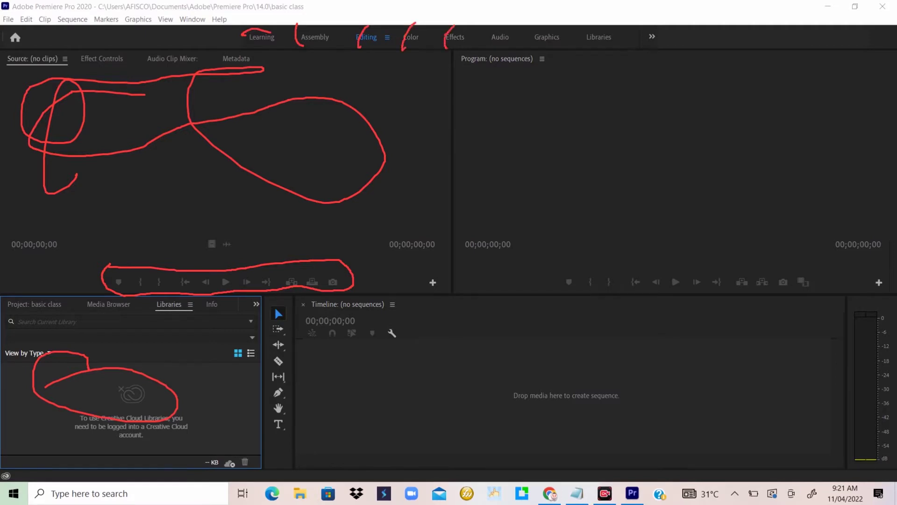
{"action": "left_click_drag", "start_coordinate": [502, 29], "coordinate": [489, 47]}
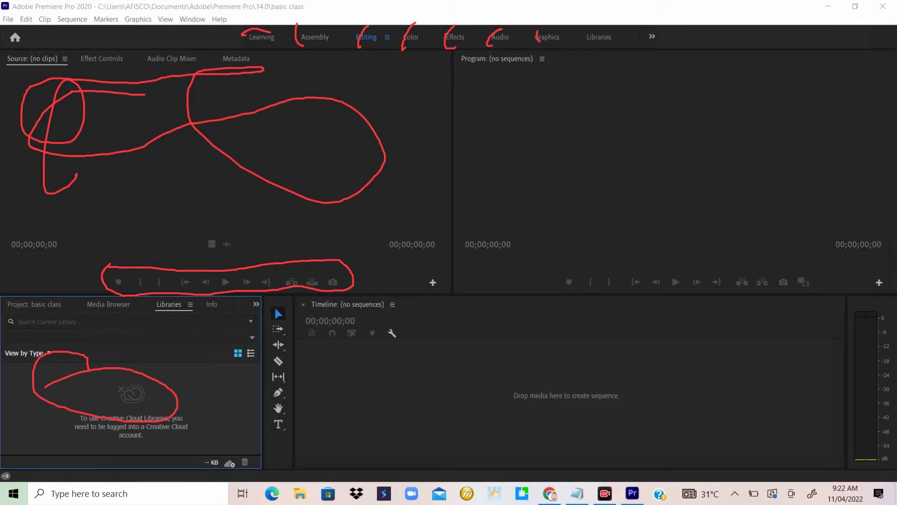
{"action": "mouse_move", "coordinate": [267, 32]}
{"action": "left_mouse_down"}
{"action": "mouse_move", "coordinate": [247, 51]}
{"action": "mouse_move", "coordinate": [257, 37]}
{"action": "mouse_move", "coordinate": [278, 57]}
{"action": "left_mouse_up"}
{"action": "mouse_move", "coordinate": [322, 25]}
{"action": "left_mouse_down"}
{"action": "mouse_move", "coordinate": [308, 46]}
{"action": "mouse_move", "coordinate": [330, 49]}
{"action": "left_mouse_up"}
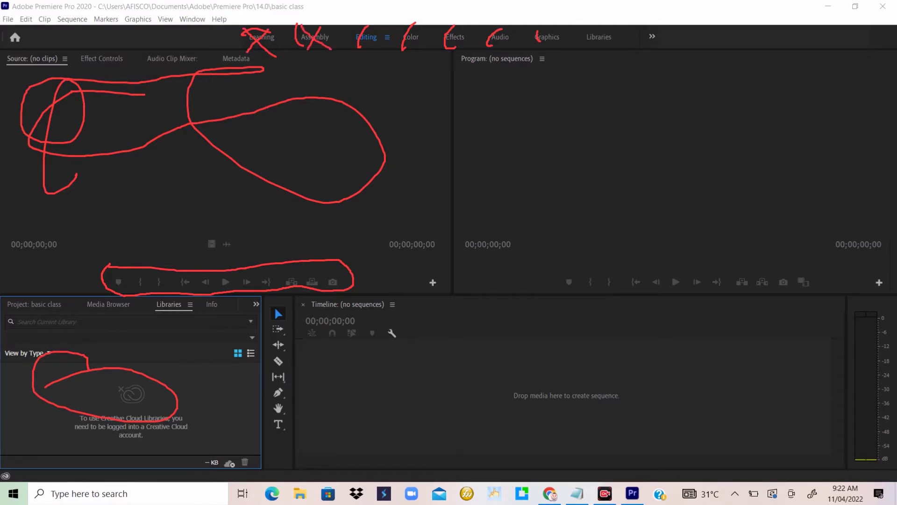
{"action": "mouse_move", "coordinate": [370, 32]}
{"action": "left_mouse_down"}
{"action": "mouse_move", "coordinate": [387, 21]}
{"action": "mouse_move", "coordinate": [433, 18]}
{"action": "mouse_move", "coordinate": [466, 26]}
{"action": "mouse_move", "coordinate": [522, 20]}
{"action": "mouse_move", "coordinate": [549, 32]}
{"action": "mouse_move", "coordinate": [563, 19]}
{"action": "left_mouse_up"}
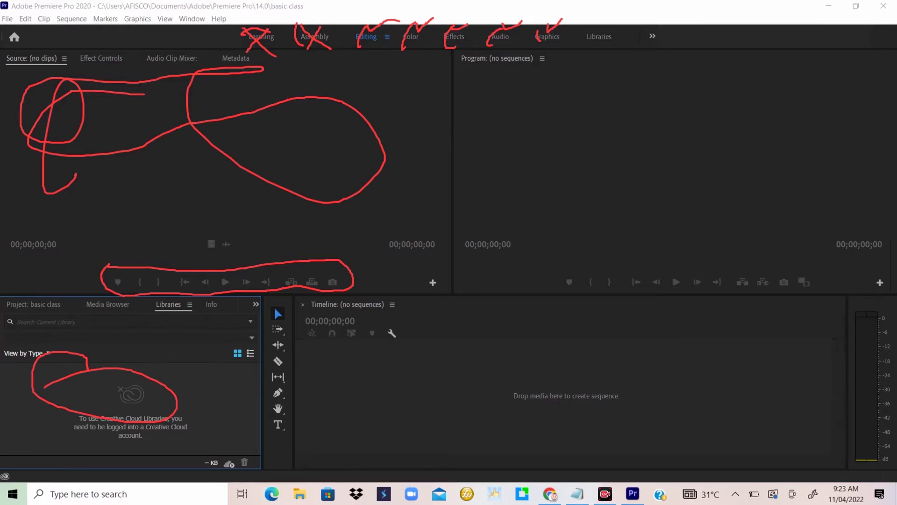
{"action": "left_click_drag", "start_coordinate": [82, 45], "coordinate": [96, 74]}
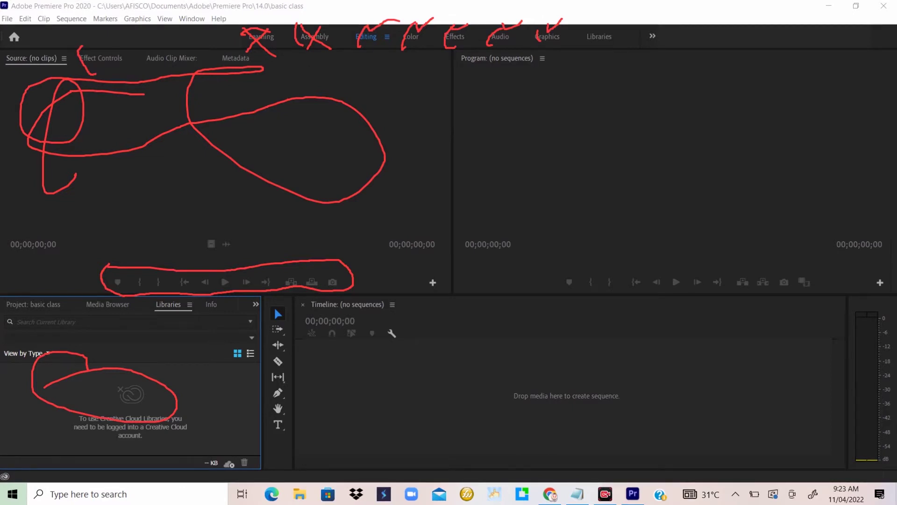
{"action": "left_click_drag", "start_coordinate": [143, 53], "coordinate": [165, 70]}
{"action": "left_click_drag", "start_coordinate": [232, 45], "coordinate": [231, 64]}
{"action": "key", "text": "Escape"}
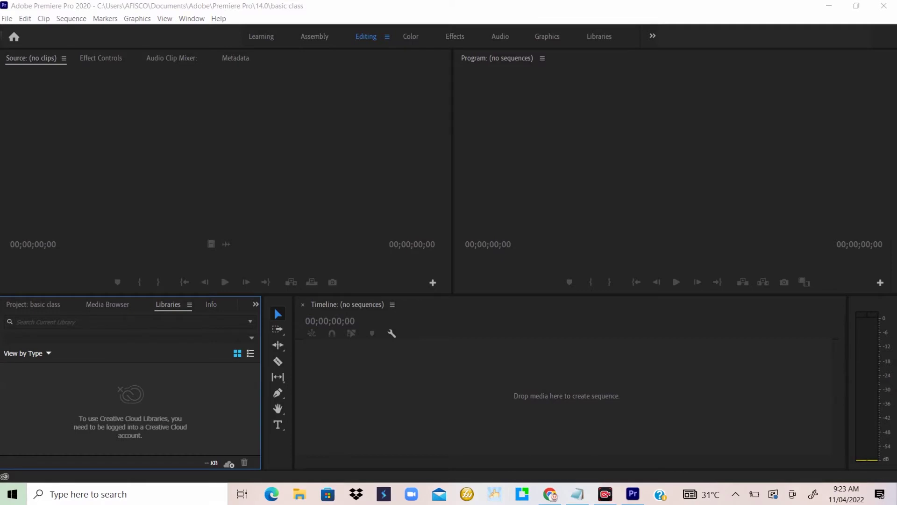
{"action": "mouse_move", "coordinate": [330, 347]}
{"action": "left_mouse_down"}
{"action": "mouse_move", "coordinate": [409, 402]}
{"action": "mouse_move", "coordinate": [694, 355]}
{"action": "mouse_move", "coordinate": [762, 406]}
{"action": "left_mouse_up"}
{"action": "left_click_drag", "start_coordinate": [484, 407], "coordinate": [395, 358]}
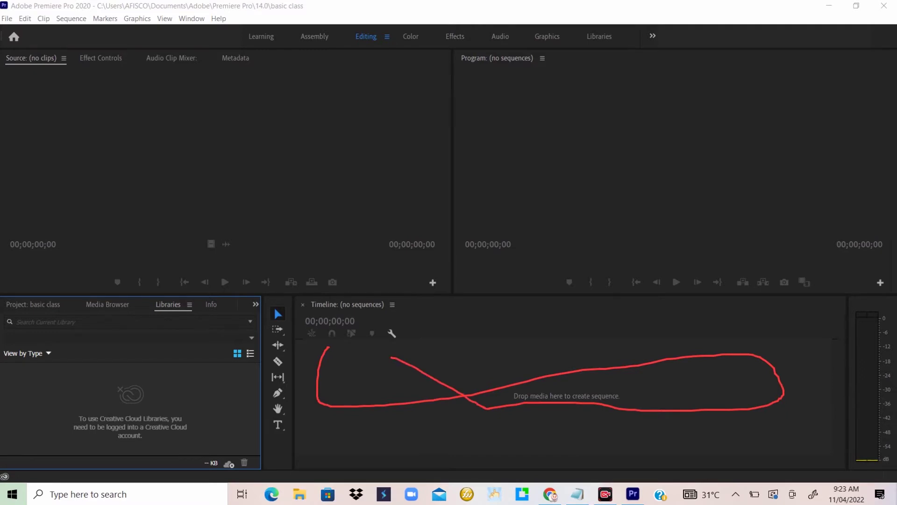
{"action": "mouse_move", "coordinate": [269, 294]}
{"action": "left_mouse_down"}
{"action": "mouse_move", "coordinate": [263, 406]}
{"action": "mouse_move", "coordinate": [273, 439]}
{"action": "mouse_move", "coordinate": [286, 440]}
{"action": "mouse_move", "coordinate": [286, 294]}
{"action": "left_mouse_up"}
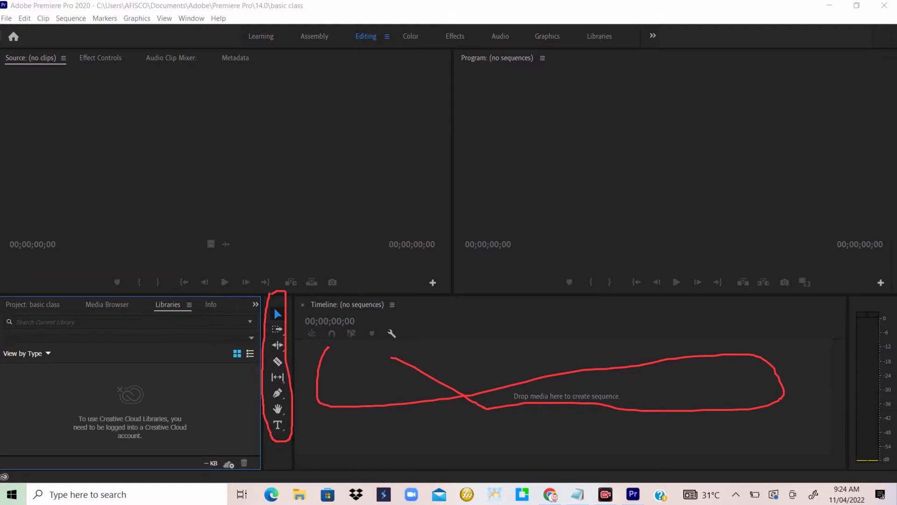
{"action": "mouse_move", "coordinate": [673, 95]}
{"action": "left_mouse_down"}
{"action": "mouse_move", "coordinate": [611, 118]}
{"action": "mouse_move", "coordinate": [618, 164]}
{"action": "mouse_move", "coordinate": [708, 149]}
{"action": "mouse_move", "coordinate": [683, 113]}
{"action": "mouse_move", "coordinate": [582, 109]}
{"action": "left_mouse_up"}
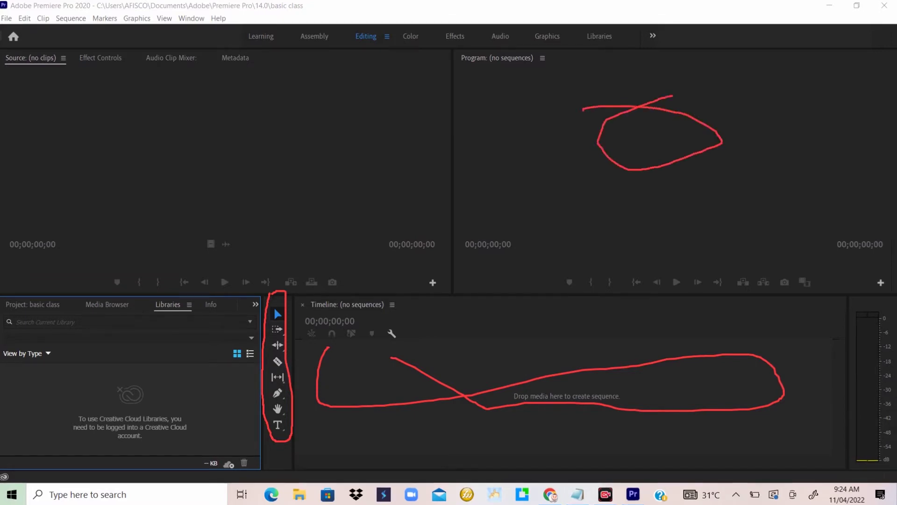
{"action": "mouse_move", "coordinate": [598, 69]}
{"action": "left_mouse_down"}
{"action": "mouse_move", "coordinate": [468, 126]}
{"action": "mouse_move", "coordinate": [661, 166]}
{"action": "mouse_move", "coordinate": [754, 78]}
{"action": "mouse_move", "coordinate": [757, 172]}
{"action": "mouse_move", "coordinate": [598, 192]}
{"action": "mouse_move", "coordinate": [571, 163]}
{"action": "left_mouse_up"}
{"action": "left_click_drag", "start_coordinate": [501, 52], "coordinate": [513, 54]}
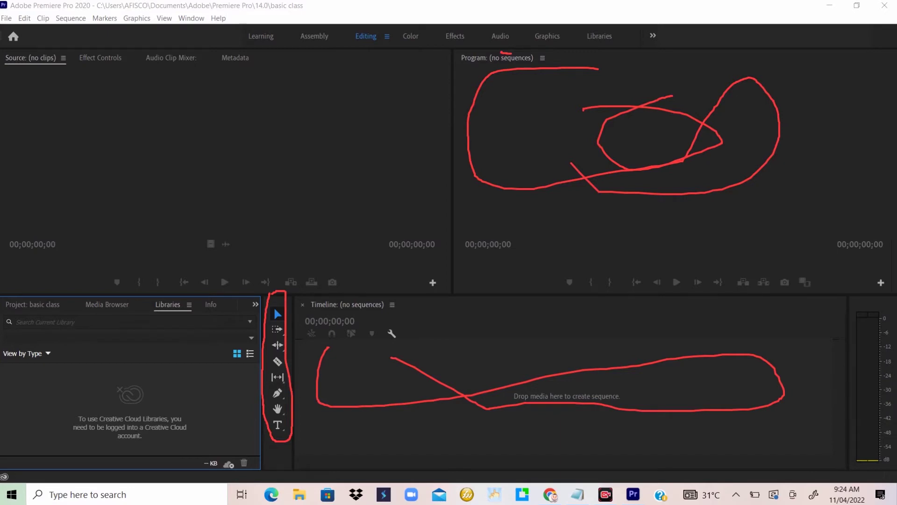
{"action": "mouse_move", "coordinate": [583, 246]}
{"action": "left_mouse_down"}
{"action": "mouse_move", "coordinate": [564, 245]}
{"action": "mouse_move", "coordinate": [541, 269]}
{"action": "mouse_move", "coordinate": [564, 289]}
{"action": "mouse_move", "coordinate": [610, 290]}
{"action": "mouse_move", "coordinate": [748, 284]}
{"action": "mouse_move", "coordinate": [788, 293]}
{"action": "mouse_move", "coordinate": [818, 275]}
{"action": "mouse_move", "coordinate": [628, 268]}
{"action": "mouse_move", "coordinate": [569, 243]}
{"action": "left_mouse_up"}
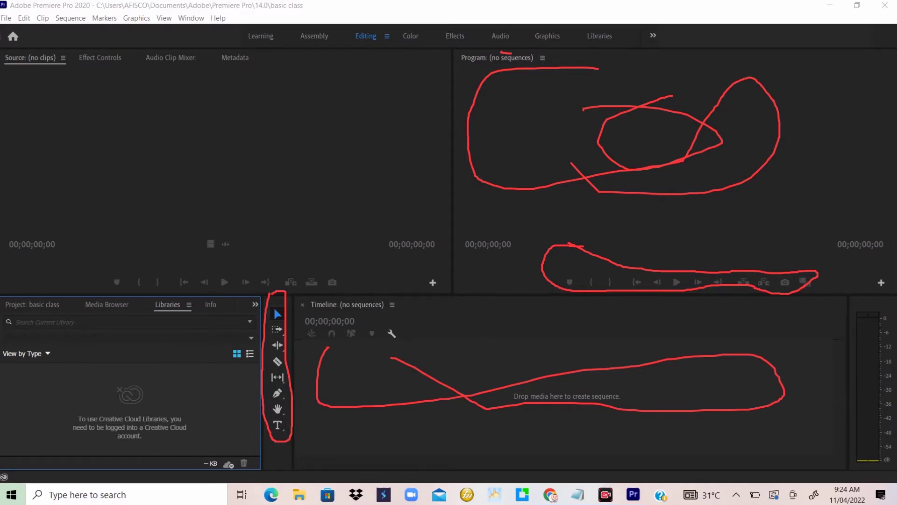
{"action": "key", "text": "Escape"}
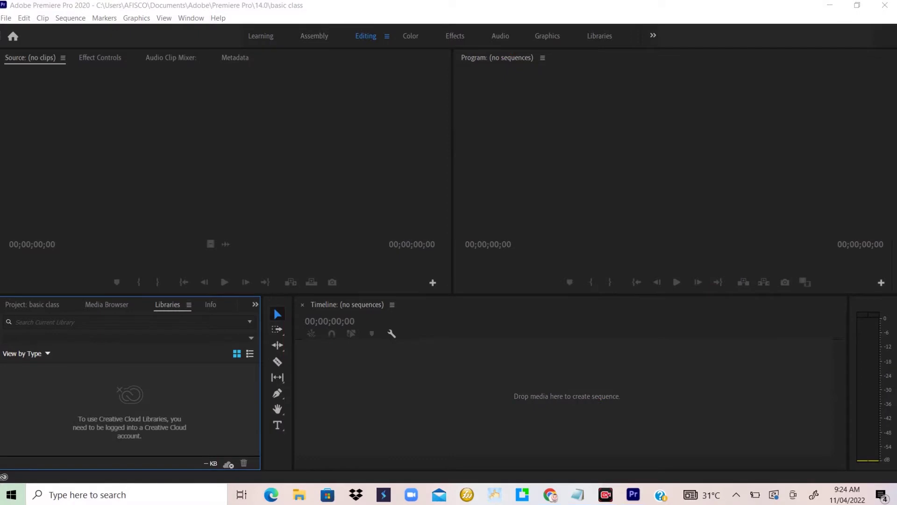
Switch to the Color workspace to view its panel layout
{"action": "left_click", "coordinate": [410, 36]}
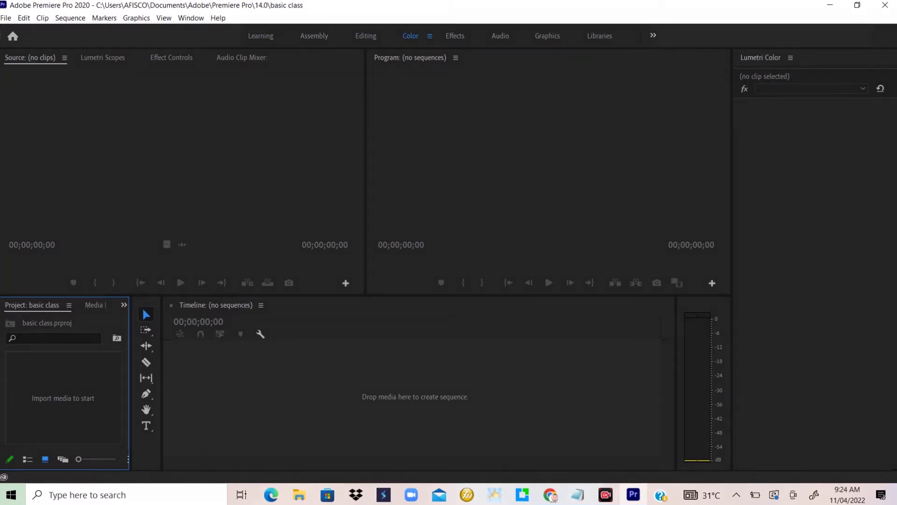
{"action": "mouse_move", "coordinate": [46, 82]}
{"action": "left_mouse_down"}
{"action": "mouse_move", "coordinate": [228, 114]}
{"action": "mouse_move", "coordinate": [289, 103]}
{"action": "left_mouse_up"}
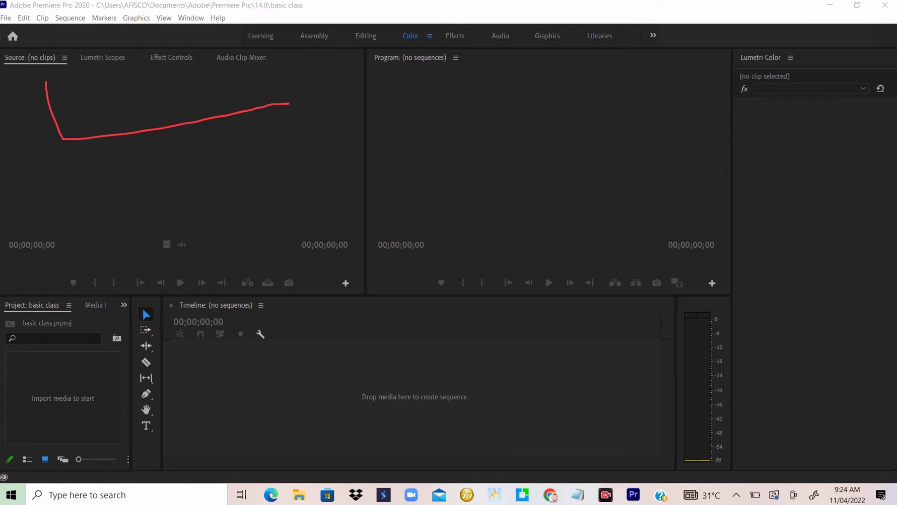
{"action": "left_click_drag", "start_coordinate": [38, 392], "coordinate": [112, 369]}
{"action": "left_click_drag", "start_coordinate": [138, 337], "coordinate": [154, 346]}
{"action": "mouse_move", "coordinate": [177, 382]}
{"action": "left_mouse_down"}
{"action": "mouse_move", "coordinate": [186, 397]}
{"action": "mouse_move", "coordinate": [462, 378]}
{"action": "left_mouse_up"}
{"action": "mouse_move", "coordinate": [428, 83]}
{"action": "left_mouse_down"}
{"action": "mouse_move", "coordinate": [432, 165]}
{"action": "mouse_move", "coordinate": [684, 109]}
{"action": "left_mouse_up"}
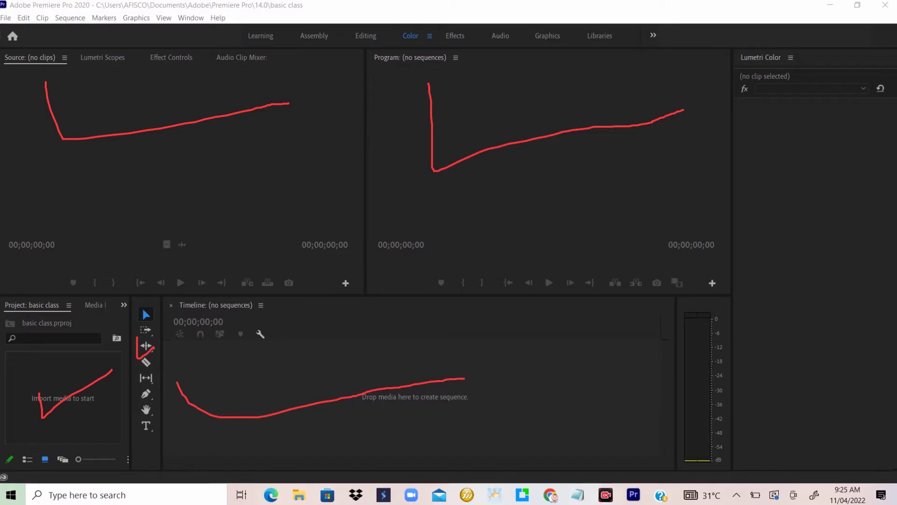
{"action": "mouse_move", "coordinate": [789, 45]}
{"action": "left_mouse_down"}
{"action": "mouse_move", "coordinate": [774, 197]}
{"action": "mouse_move", "coordinate": [812, 295]}
{"action": "mouse_move", "coordinate": [790, 81]}
{"action": "left_mouse_up"}
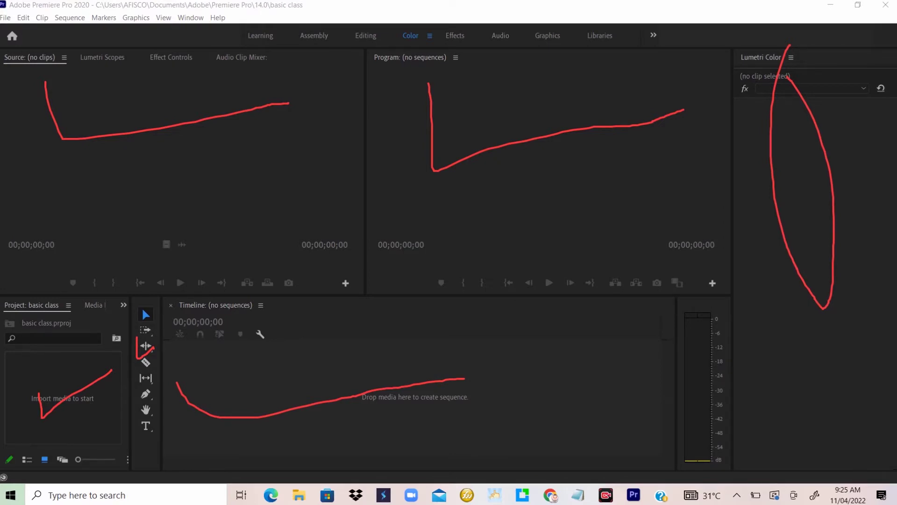
{"action": "key", "text": "Escape"}
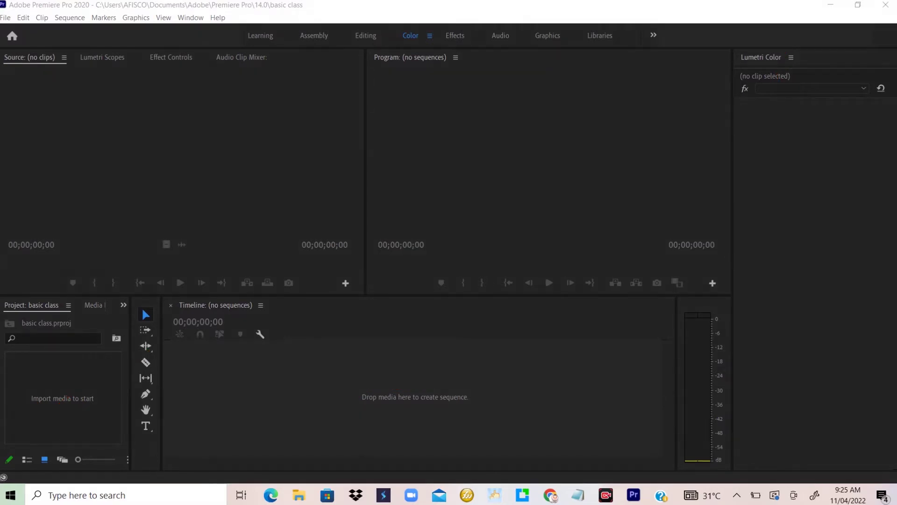
Switch to the Effects workspace
{"action": "left_click", "coordinate": [455, 36]}
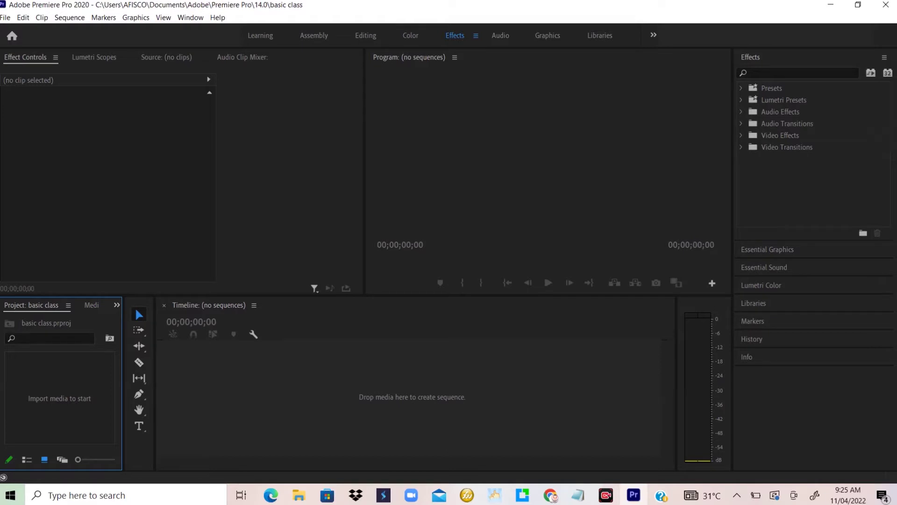
{"action": "mouse_move", "coordinate": [162, 179]}
{"action": "left_mouse_down"}
{"action": "mouse_move", "coordinate": [149, 192]}
{"action": "mouse_move", "coordinate": [172, 171]}
{"action": "left_mouse_up"}
{"action": "left_click_drag", "start_coordinate": [76, 361], "coordinate": [87, 352]}
{"action": "mouse_move", "coordinate": [319, 399]}
{"action": "left_mouse_down"}
{"action": "mouse_move", "coordinate": [316, 410]}
{"action": "mouse_move", "coordinate": [362, 364]}
{"action": "left_mouse_up"}
{"action": "mouse_move", "coordinate": [498, 167]}
{"action": "left_mouse_down"}
{"action": "mouse_move", "coordinate": [505, 195]}
{"action": "mouse_move", "coordinate": [508, 188]}
{"action": "left_mouse_up"}
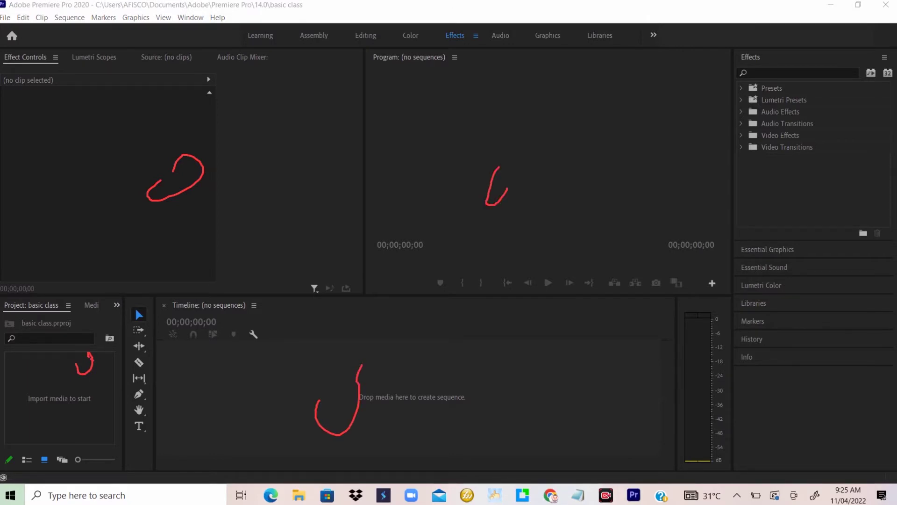
{"action": "mouse_move", "coordinate": [788, 9]}
{"action": "left_mouse_down"}
{"action": "mouse_move", "coordinate": [873, 502]}
{"action": "mouse_move", "coordinate": [795, 358]}
{"action": "mouse_move", "coordinate": [811, 101]}
{"action": "mouse_move", "coordinate": [836, 60]}
{"action": "left_mouse_up"}
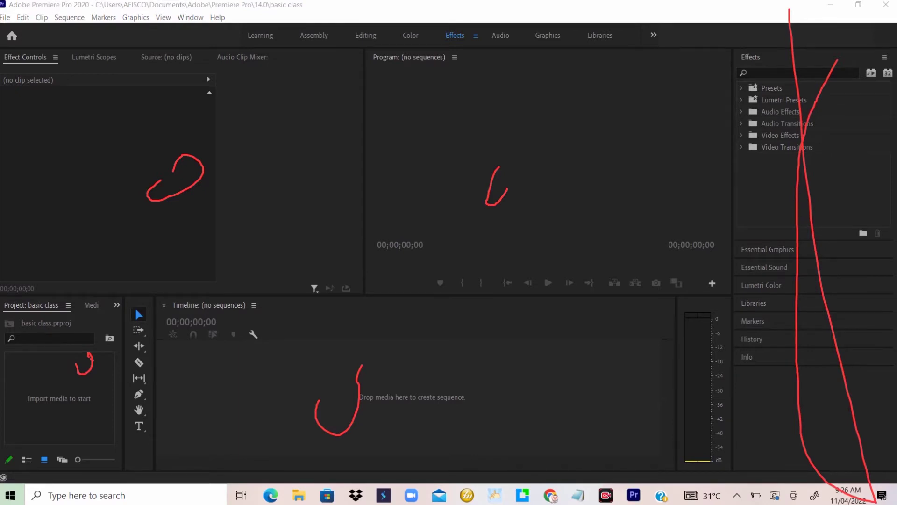
{"action": "mouse_move", "coordinate": [450, 22]}
{"action": "left_mouse_down"}
{"action": "mouse_move", "coordinate": [443, 29]}
{"action": "mouse_move", "coordinate": [451, 44]}
{"action": "mouse_move", "coordinate": [470, 37]}
{"action": "left_mouse_up"}
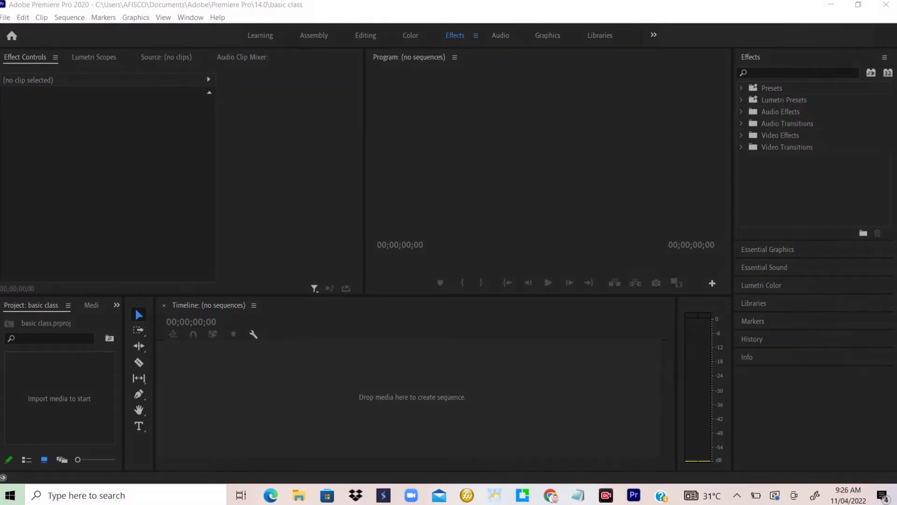
Show the list of panels grouped with the Project panel in the Effects workspace
{"action": "left_click", "coordinate": [116, 305]}
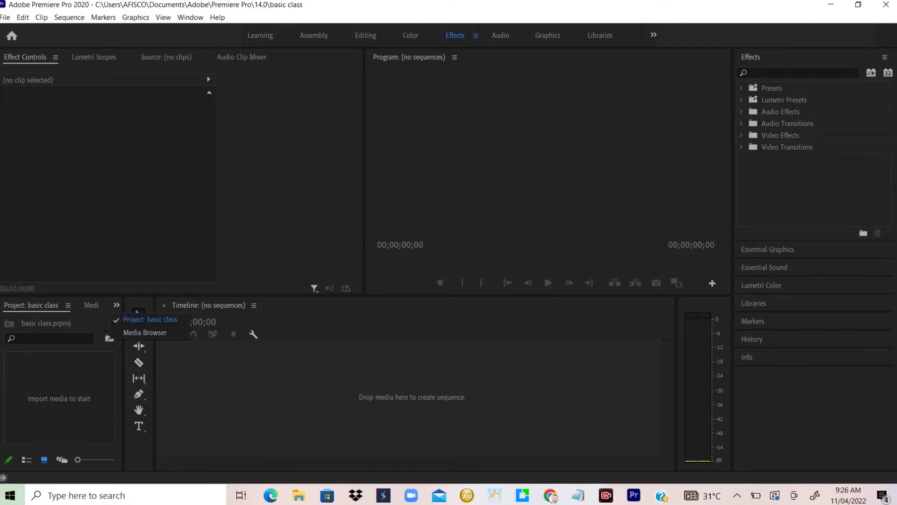
Switch back to the Editing workspace and bring its Effects panel forward to view the effect categories
{"action": "left_click", "coordinate": [365, 36]}
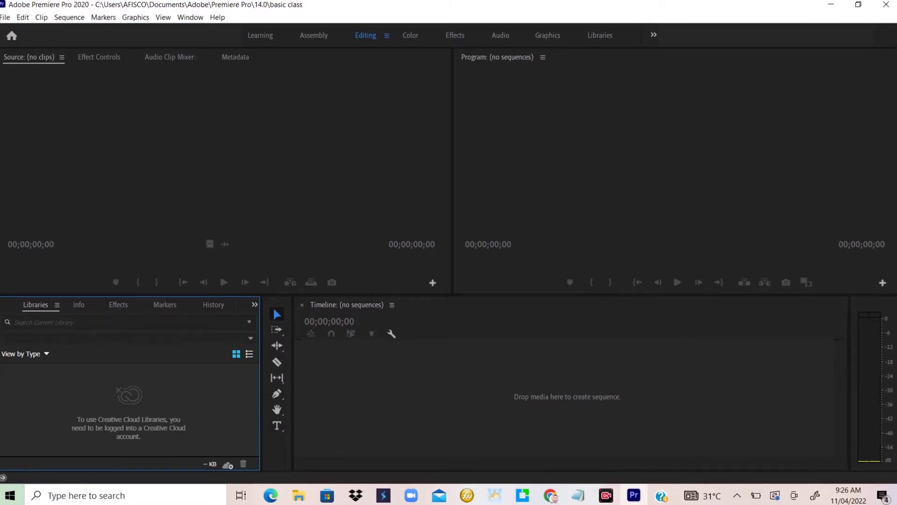
{"action": "key", "text": "shift+7"}
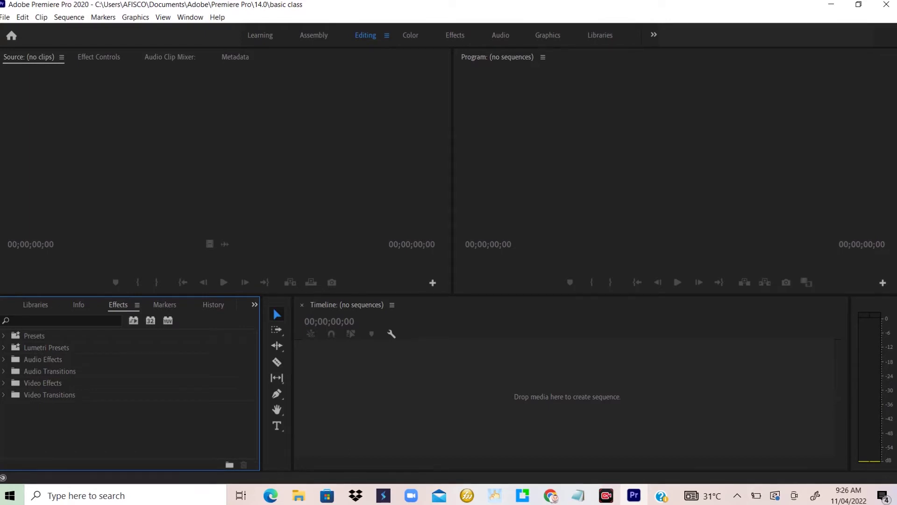
Switch to the Audio workspace to view its audio mixer, Program, Timeline and Essential Sound panels
{"action": "left_click", "coordinate": [501, 36]}
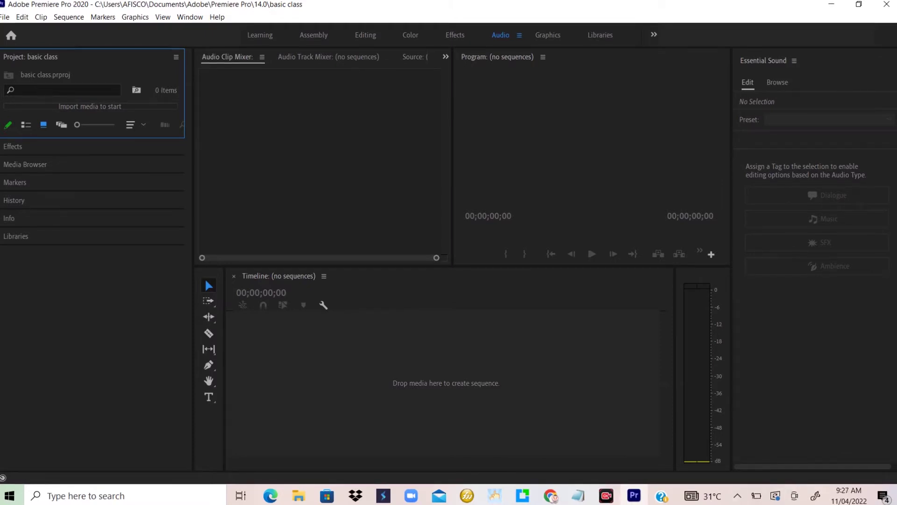
{"action": "left_click_drag", "start_coordinate": [324, 129], "coordinate": [327, 161]}
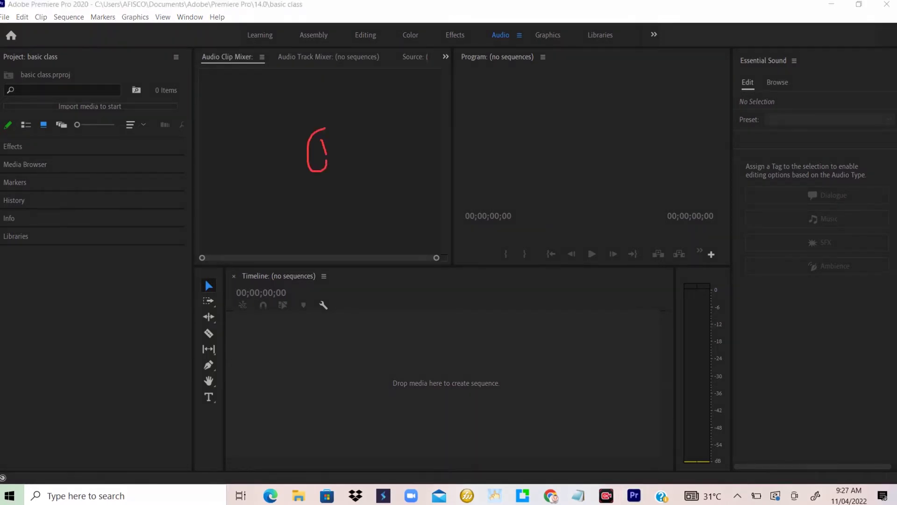
{"action": "left_click_drag", "start_coordinate": [299, 326], "coordinate": [306, 424]}
{"action": "mouse_move", "coordinate": [529, 83]}
{"action": "left_mouse_down"}
{"action": "mouse_move", "coordinate": [525, 142]}
{"action": "mouse_move", "coordinate": [541, 103]}
{"action": "left_mouse_up"}
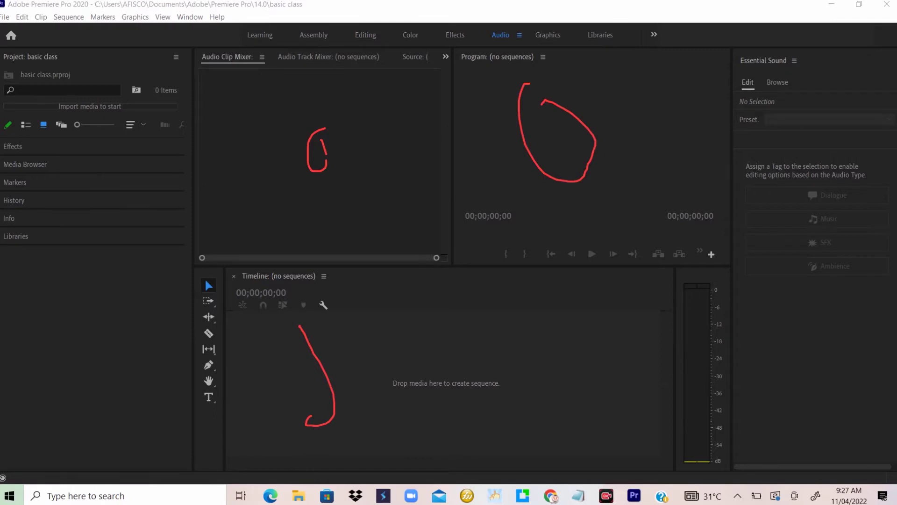
{"action": "mouse_move", "coordinate": [746, 49]}
{"action": "left_mouse_down"}
{"action": "mouse_move", "coordinate": [785, 398]}
{"action": "mouse_move", "coordinate": [762, 102]}
{"action": "left_mouse_up"}
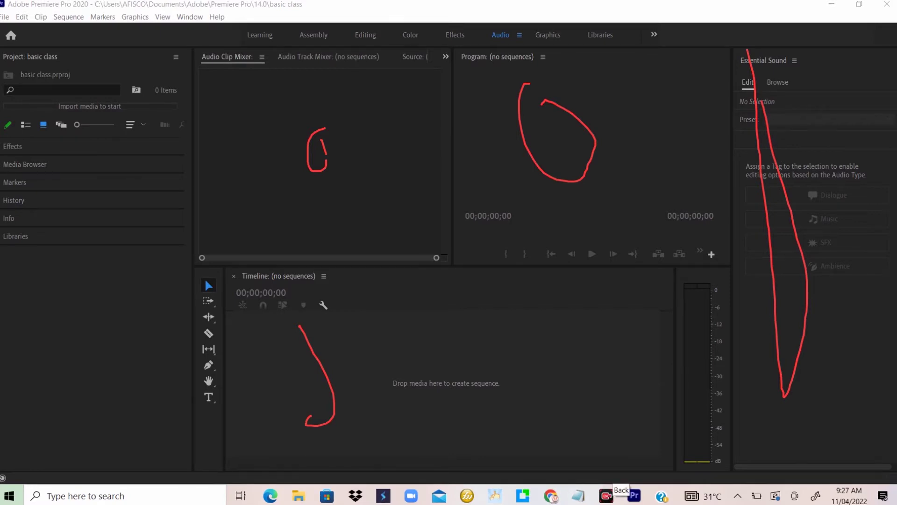
{"action": "left_click", "coordinate": [614, 477]}
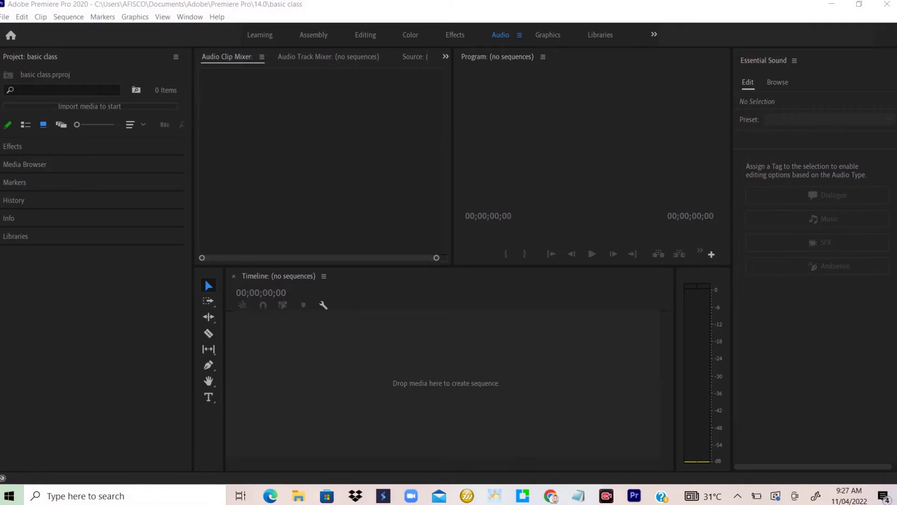
Switch to the Graphics workspace and adjust the widths of the Tools, Program Monitor and Essential Graphics panels
{"action": "left_click", "coordinate": [548, 35]}
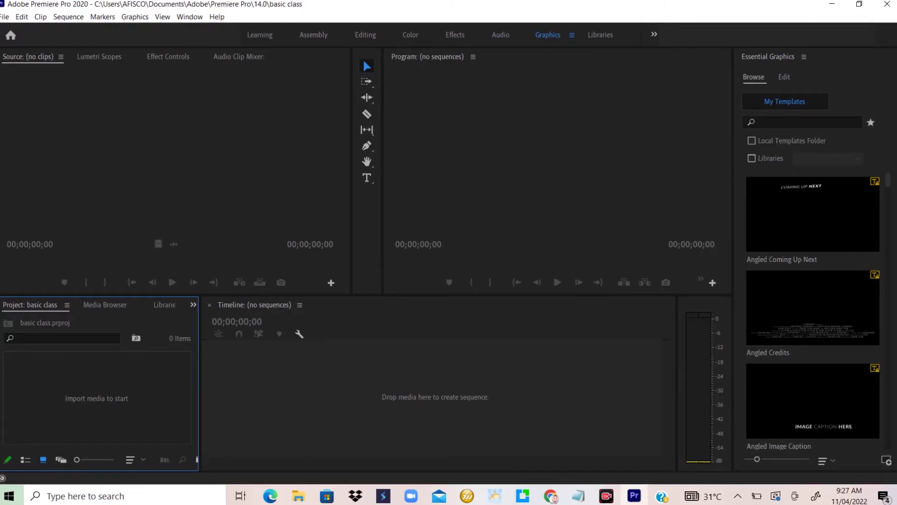
{"action": "mouse_move", "coordinate": [382, 173]}
{"action": "left_mouse_down"}
{"action": "mouse_move", "coordinate": [474, 173]}
{"action": "mouse_move", "coordinate": [393, 173]}
{"action": "left_mouse_up"}
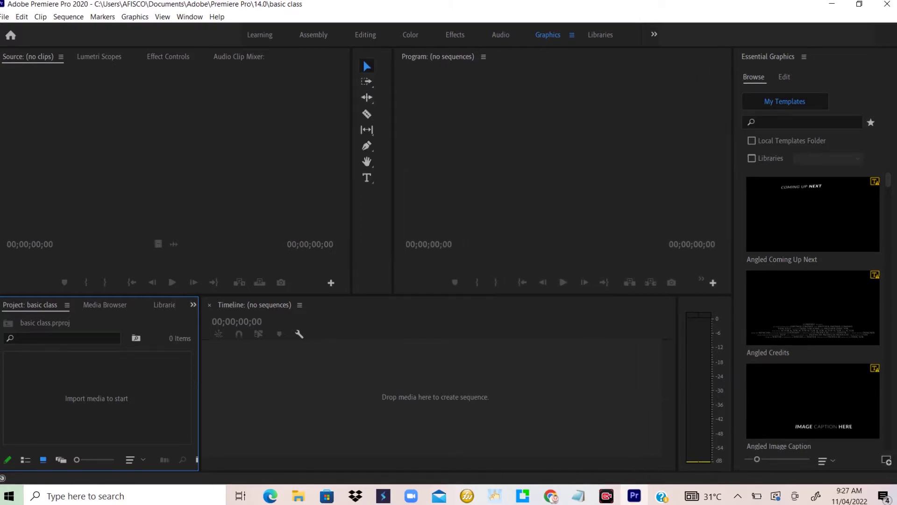
{"action": "mouse_move", "coordinate": [732, 173]}
{"action": "left_mouse_down"}
{"action": "mouse_move", "coordinate": [662, 172]}
{"action": "mouse_move", "coordinate": [771, 173]}
{"action": "mouse_move", "coordinate": [751, 173]}
{"action": "left_mouse_up"}
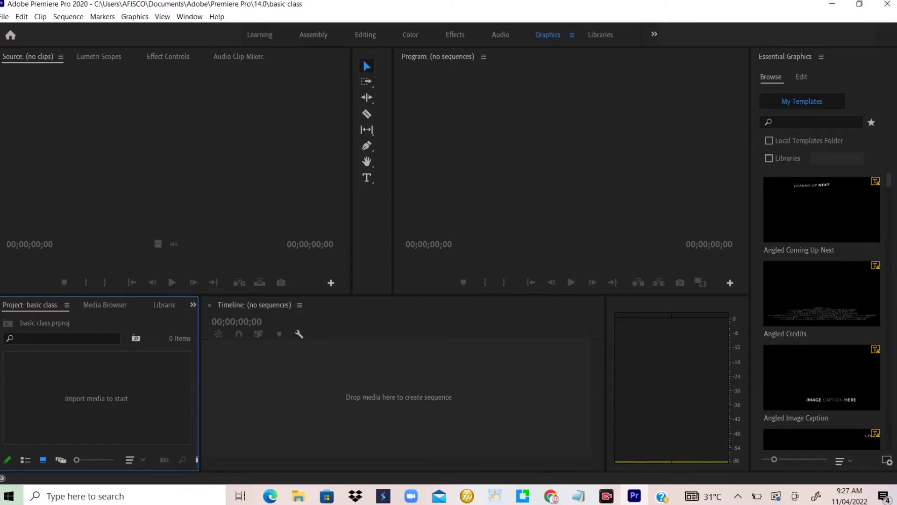
{"action": "right_click", "coordinate": [790, 275]}
{"action": "key", "text": "Escape"}
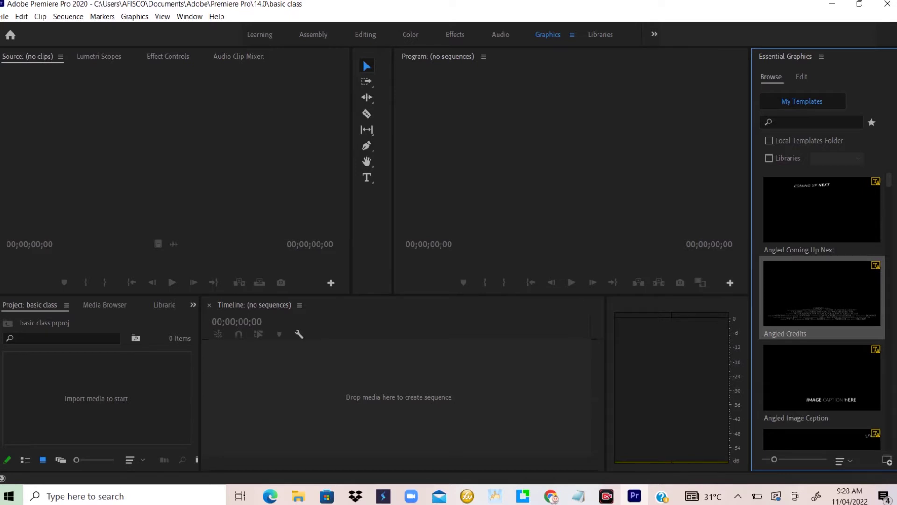
Return to the Editing workspace and show the Project: basic class panel in the group containing Libraries and Effects
{"action": "key", "text": "alt+shift+3"}
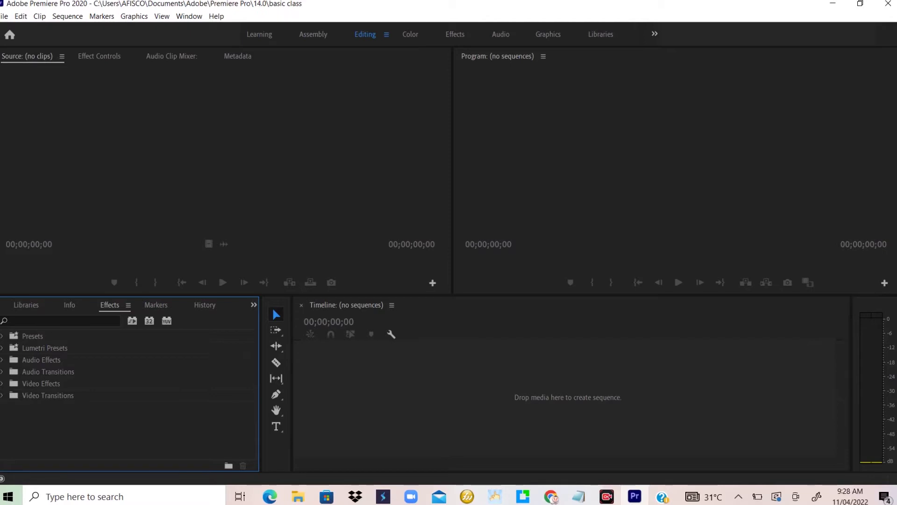
{"action": "left_click", "coordinate": [26, 304]}
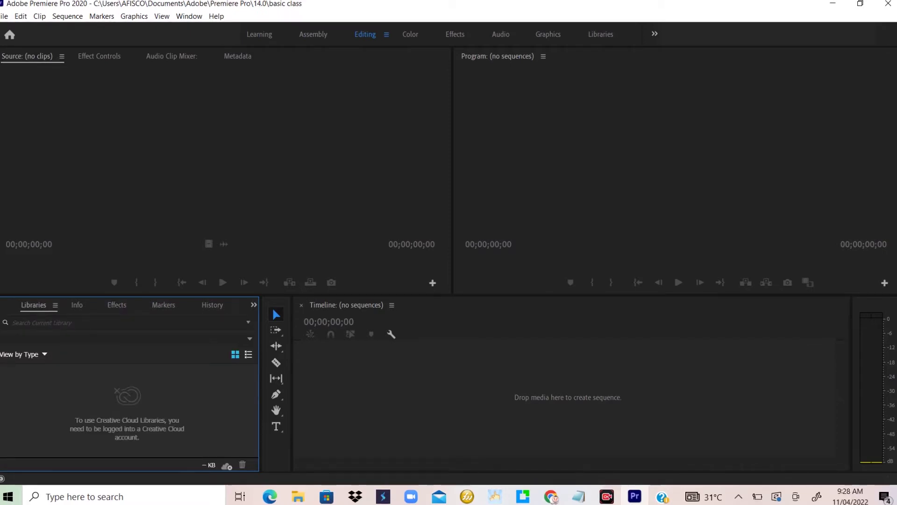
{"action": "left_click", "coordinate": [254, 305]}
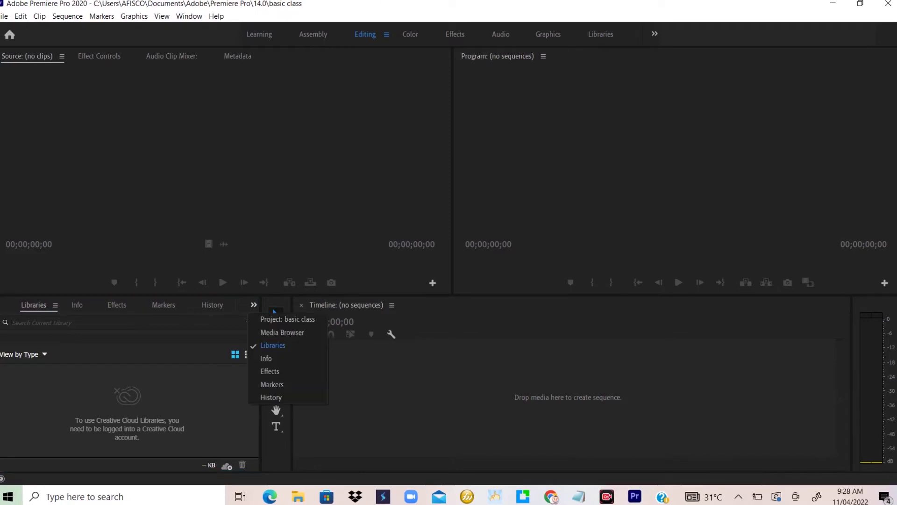
{"action": "left_click", "coordinate": [281, 318]}
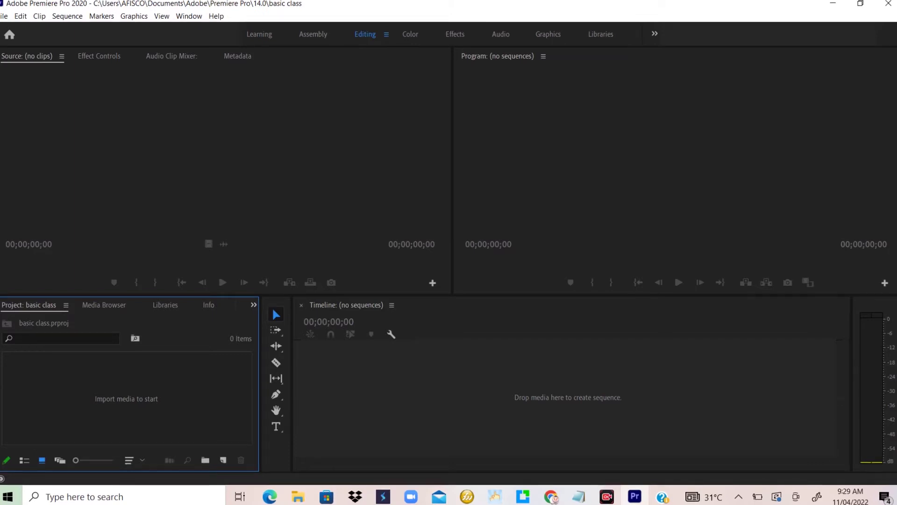
Bring up the Import dialog to look at the media in Downloads, and dismiss it without importing
{"action": "key", "text": "ctrl+i"}
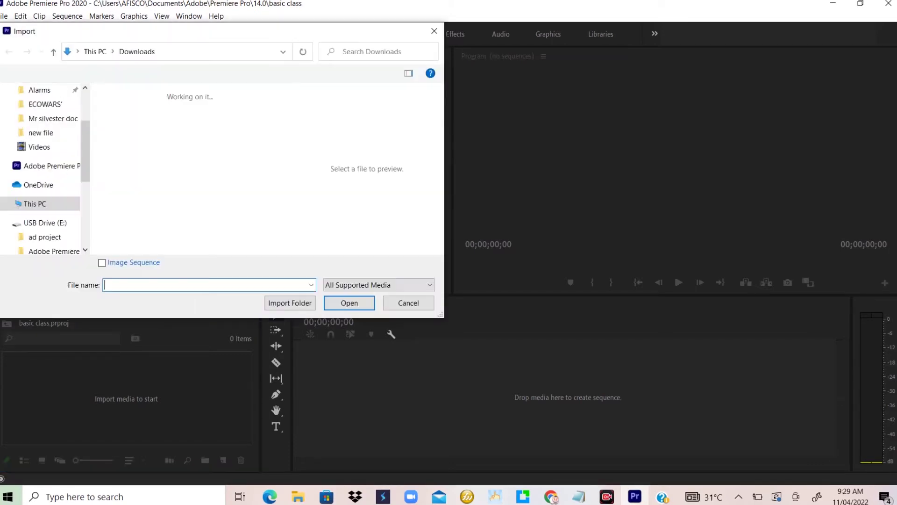
{"action": "key", "text": "Tab"}
{"action": "key", "text": "Tab"}
{"action": "key", "text": "Tab"}
{"action": "key", "text": "Return"}
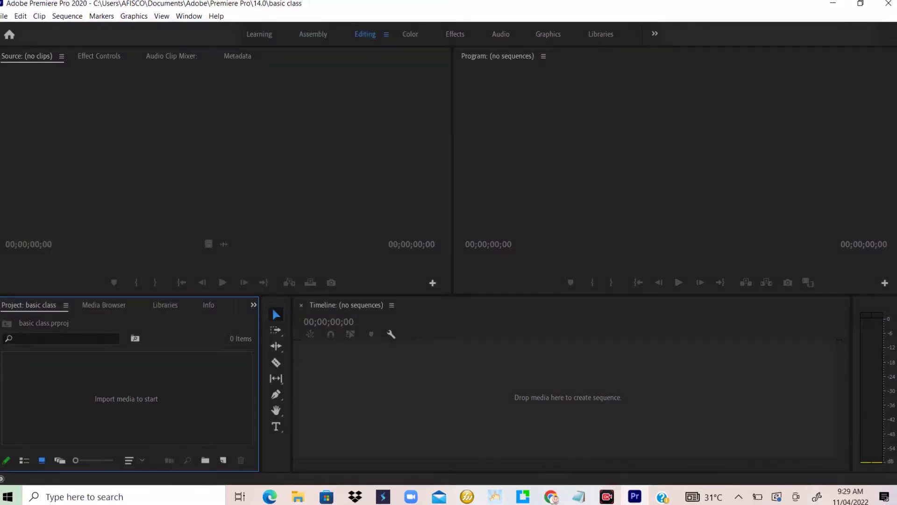
{"action": "mouse_move", "coordinate": [140, 385]}
{"action": "left_mouse_down"}
{"action": "mouse_move", "coordinate": [79, 384]}
{"action": "mouse_move", "coordinate": [63, 403]}
{"action": "mouse_move", "coordinate": [124, 432]}
{"action": "mouse_move", "coordinate": [164, 417]}
{"action": "mouse_move", "coordinate": [124, 395]}
{"action": "mouse_move", "coordinate": [83, 397]}
{"action": "left_mouse_up"}
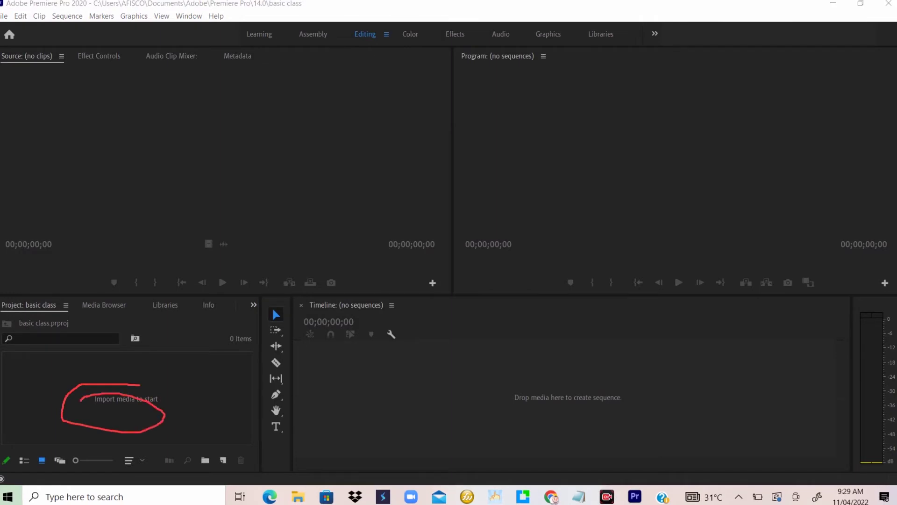
{"action": "key", "text": "Escape"}
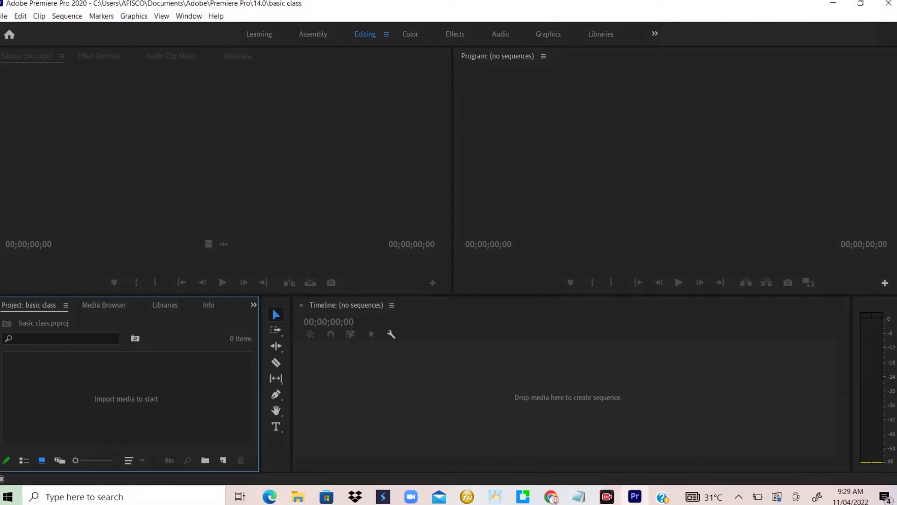
{"action": "key", "text": "ctrl+i"}
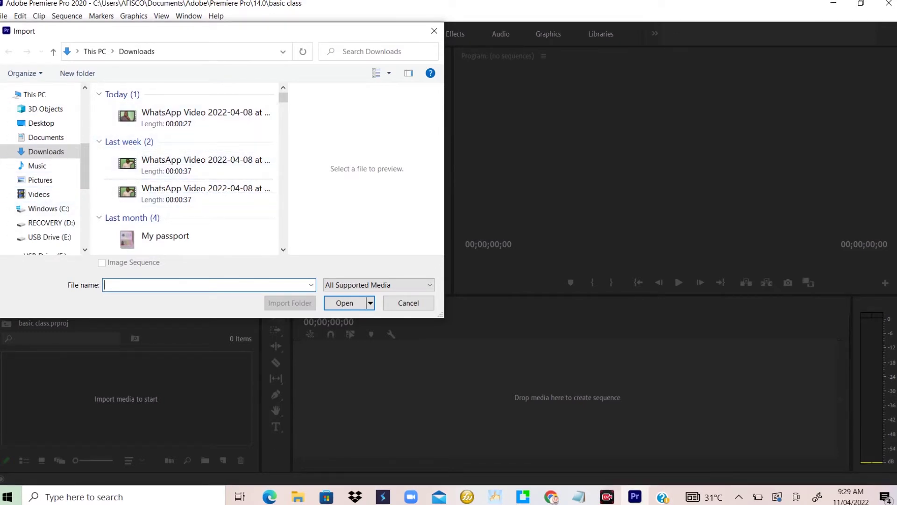
{"action": "left_click", "coordinate": [434, 31]}
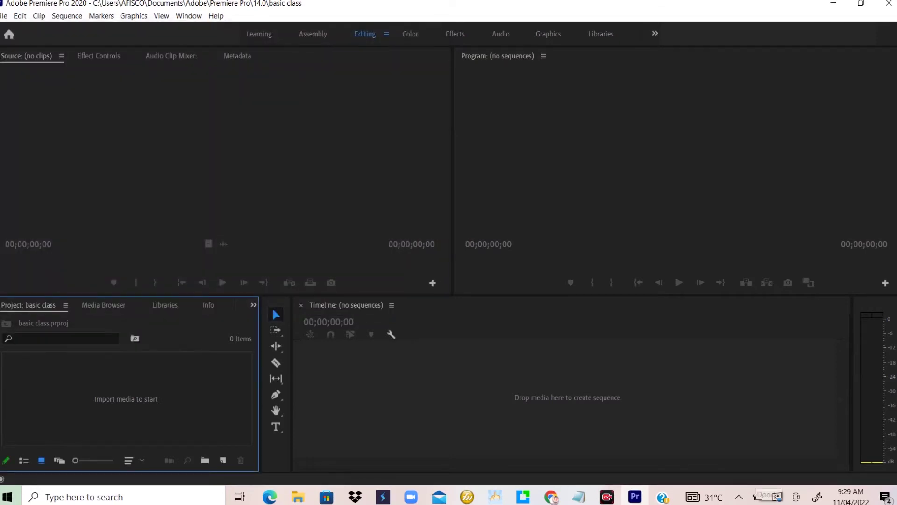
Request an import from the Project panel's context options, and cancel without choosing a file
{"action": "mouse_move", "coordinate": [18, 322]}
{"action": "left_mouse_down"}
{"action": "mouse_move", "coordinate": [69, 329]}
{"action": "mouse_move", "coordinate": [26, 321]}
{"action": "left_mouse_up"}
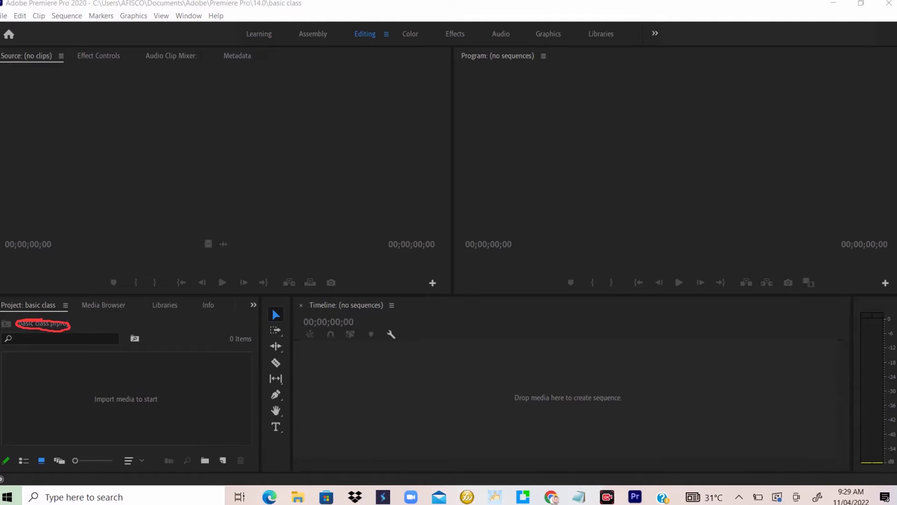
{"action": "key", "text": "Escape"}
{"action": "right_click", "coordinate": [35, 320]}
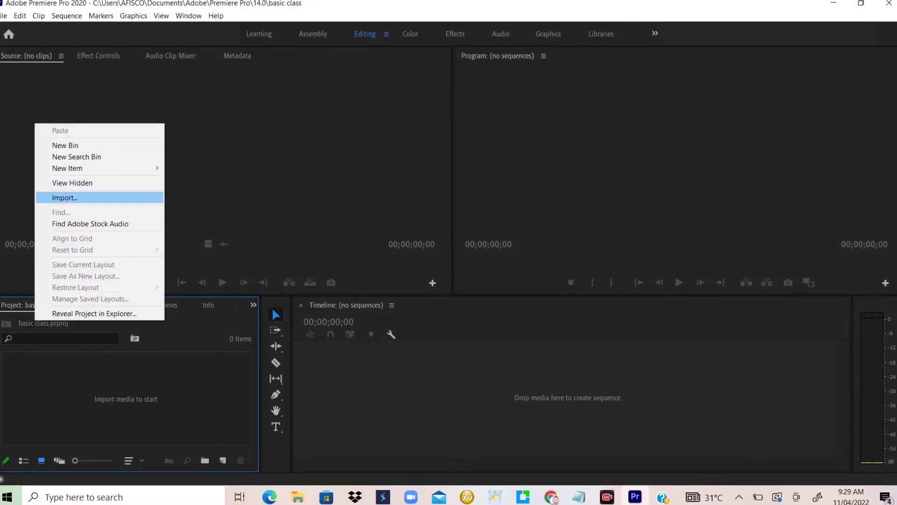
{"action": "key", "text": "Return"}
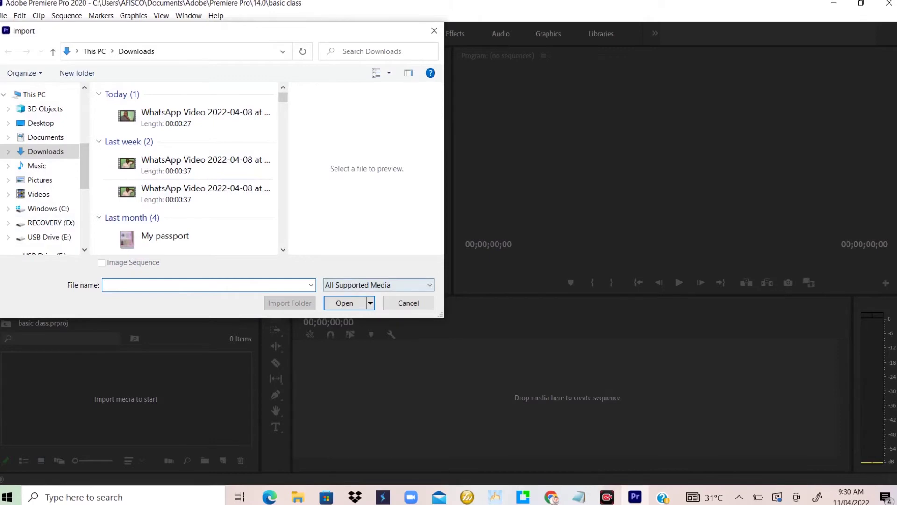
{"action": "left_click", "coordinate": [409, 302]}
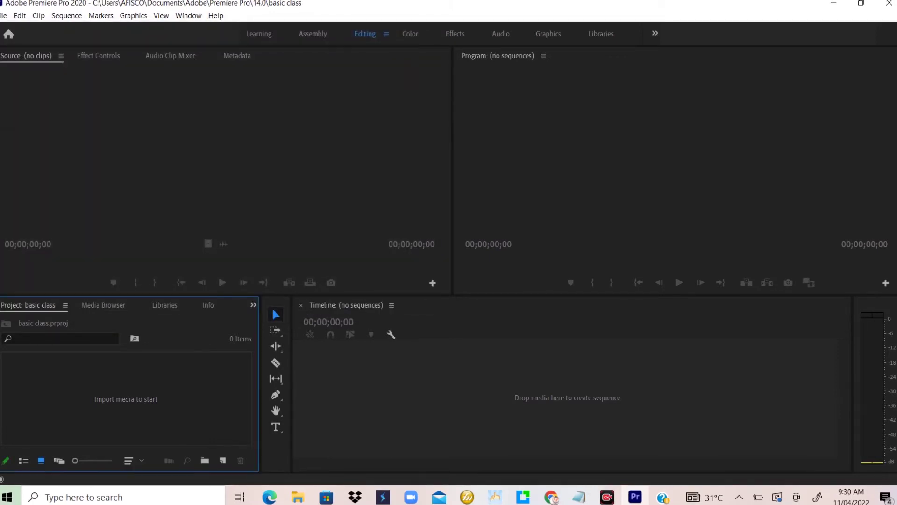
View the available drives in the Media Browser, and go back to the Project panel
{"action": "left_click", "coordinate": [103, 305]}
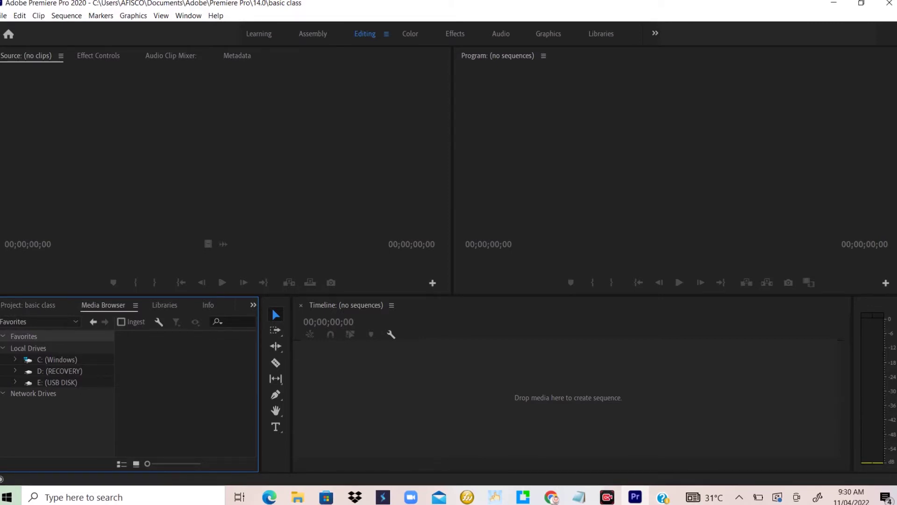
{"action": "key", "text": "shift+1"}
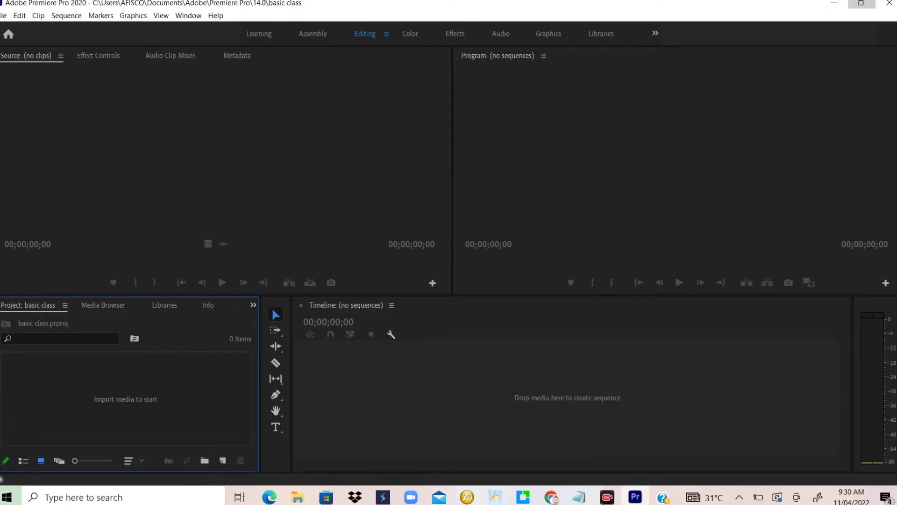
Try to bring WhatsApp Video 2022-04-08 at 9.43.28 AM from File Explorer's recent files into the Project panel, and close File Explorer
{"action": "left_click", "coordinate": [861, 3]}
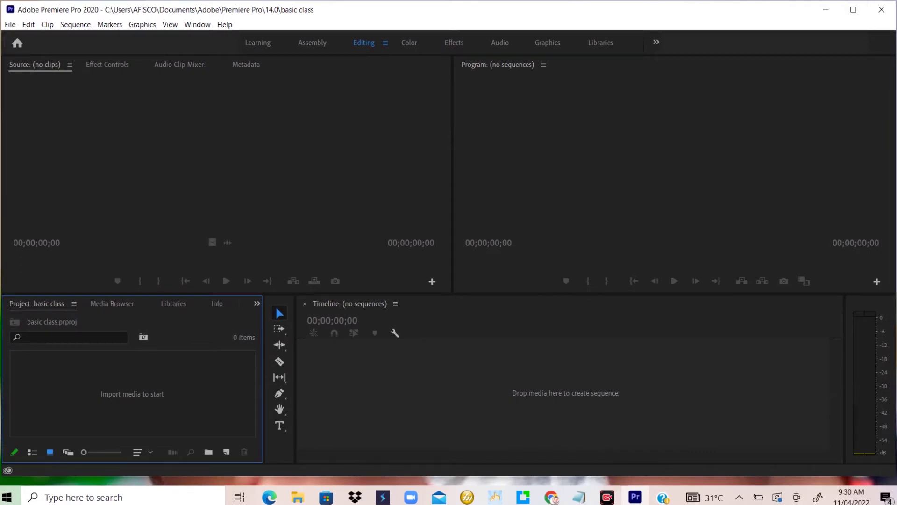
{"action": "left_click", "coordinate": [298, 497]}
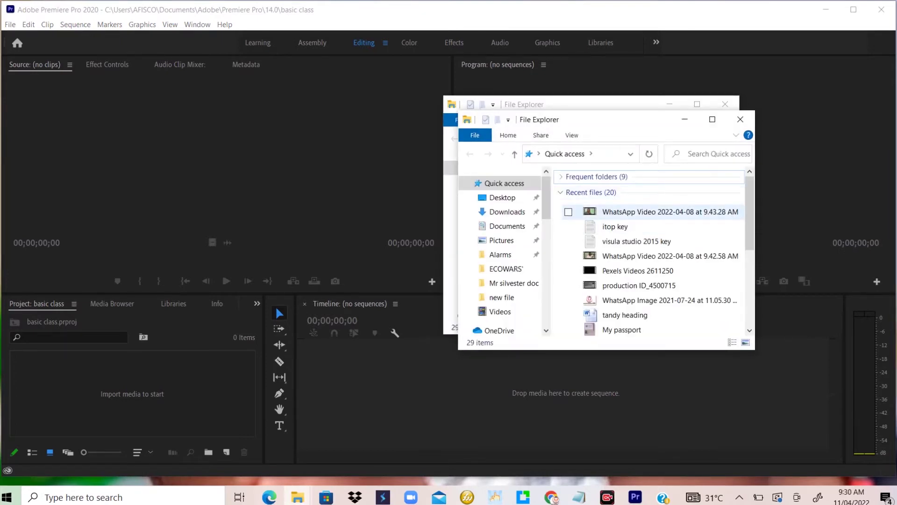
{"action": "left_click_drag", "start_coordinate": [654, 212], "coordinate": [188, 420]}
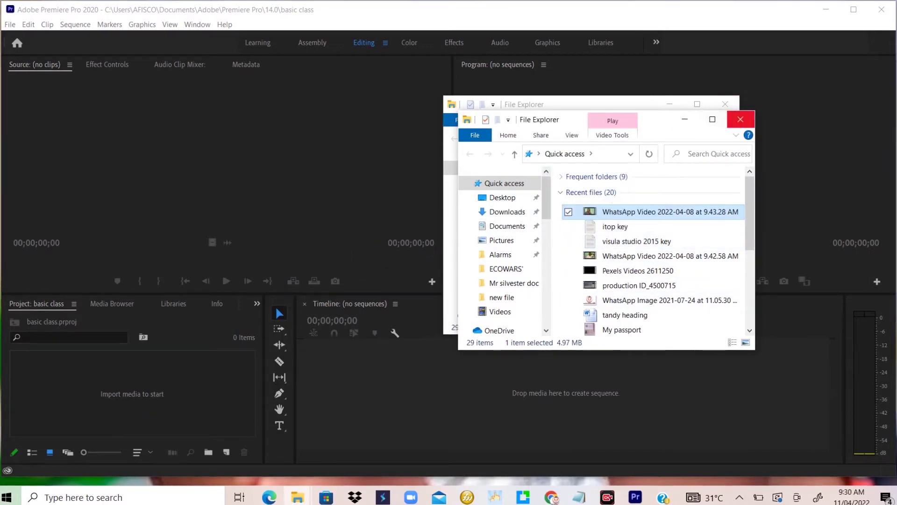
{"action": "left_click", "coordinate": [740, 119]}
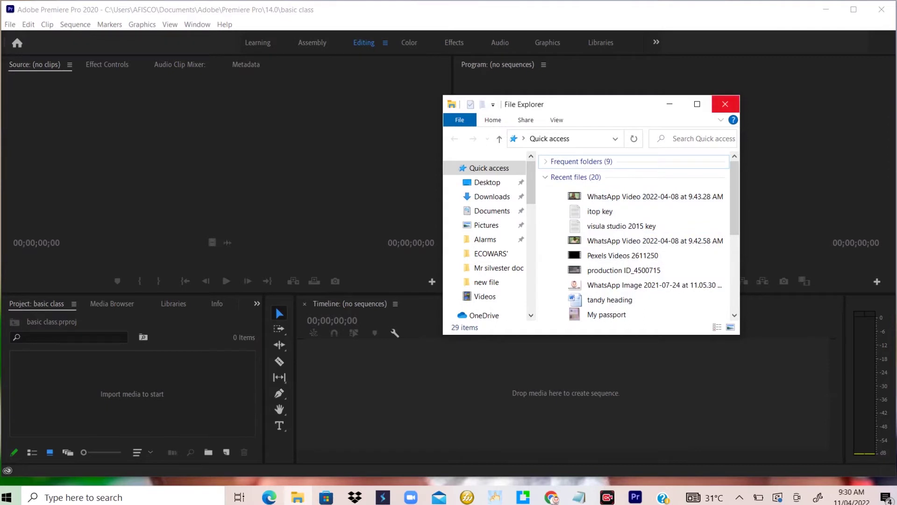
{"action": "left_click", "coordinate": [725, 104]}
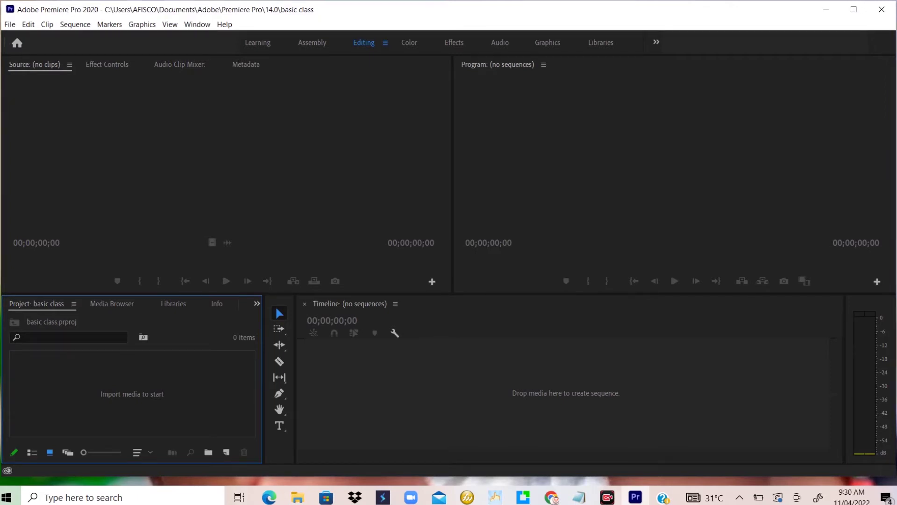
Import WhatsApp Video 2022-04-08 at 9.43.28 AM from Downloads into the project and open the clip in the Source Monitor
{"action": "key", "text": "ctrl+i"}
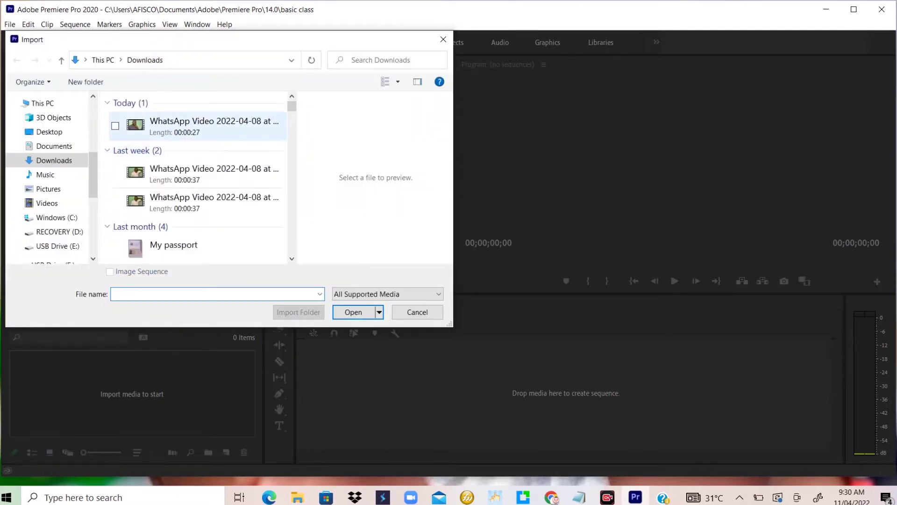
{"action": "left_click", "coordinate": [206, 124]}
{"action": "key", "text": "Return"}
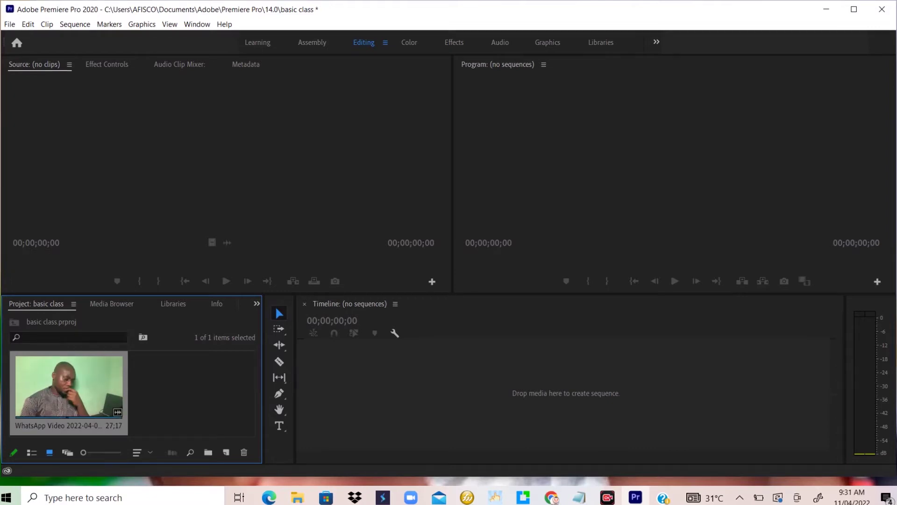
{"action": "double_click", "coordinate": [67, 388]}
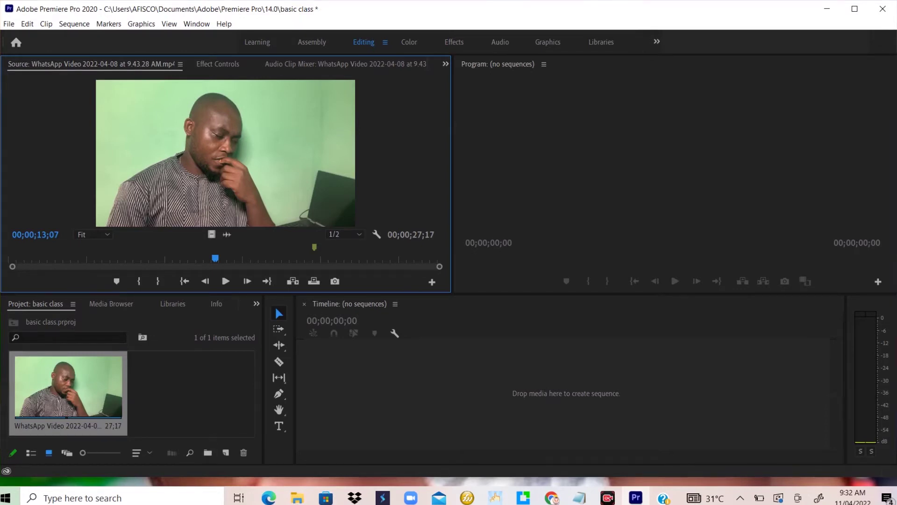
Create a bin named "video" in the Project panel and move the WhatsApp Video clip into it
{"action": "left_click", "coordinate": [854, 9]}
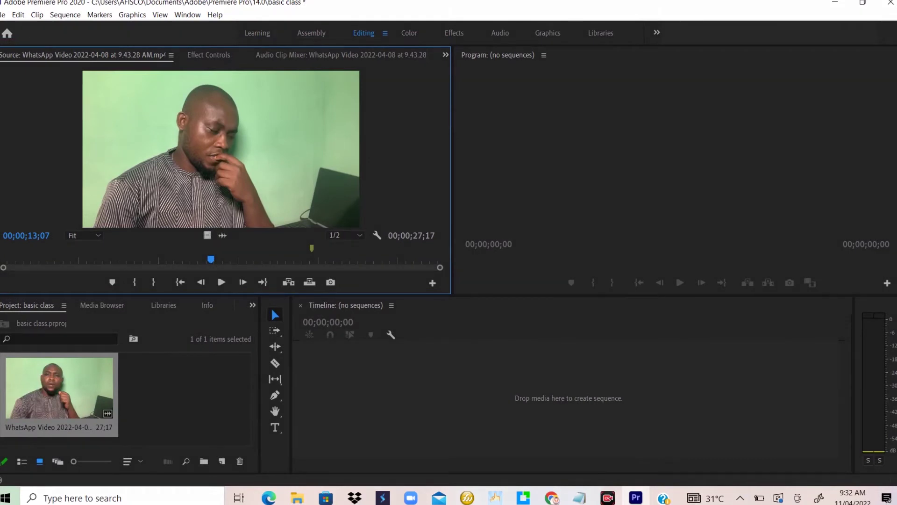
{"action": "mouse_move", "coordinate": [195, 449]}
{"action": "left_mouse_down"}
{"action": "mouse_move", "coordinate": [194, 464]}
{"action": "mouse_move", "coordinate": [216, 459]}
{"action": "mouse_move", "coordinate": [201, 449]}
{"action": "left_mouse_up"}
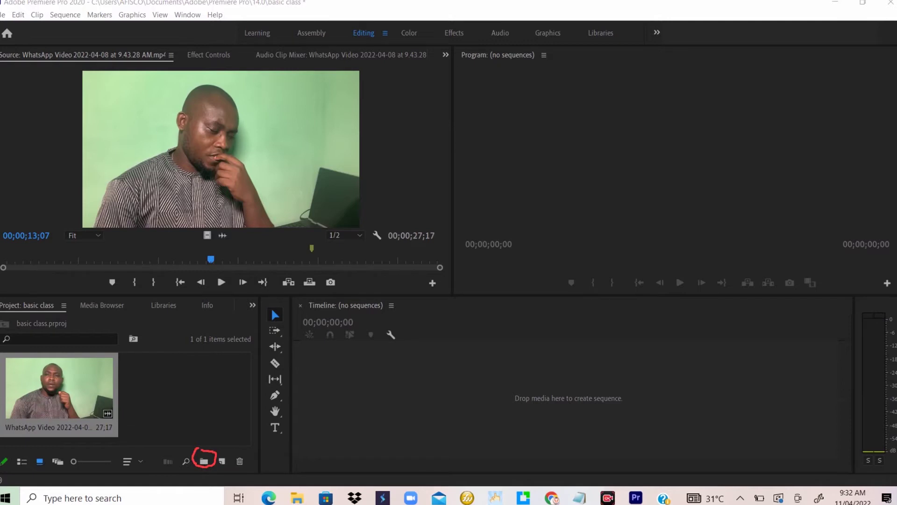
{"action": "key", "text": "Escape"}
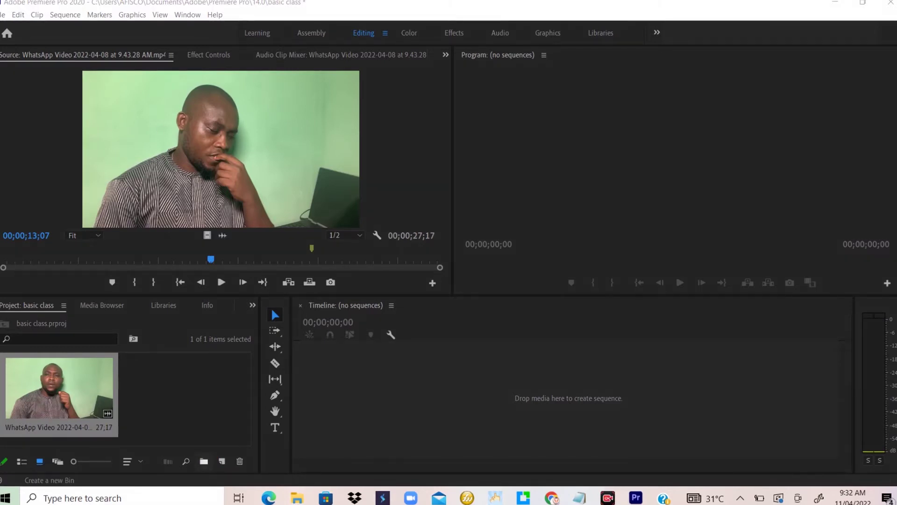
{"action": "left_click", "coordinate": [203, 461]}
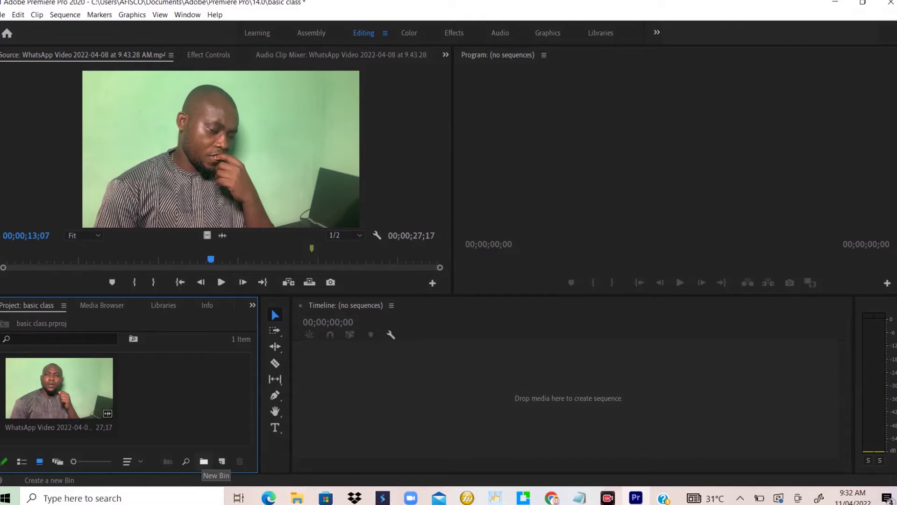
{"action": "left_click", "coordinate": [204, 462]}
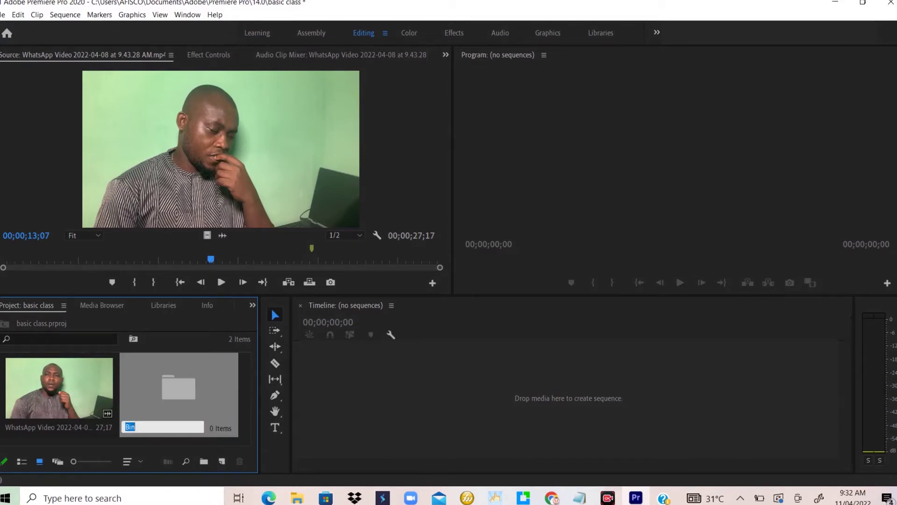
{"action": "type", "text": "video"}
{"action": "key", "text": "Return"}
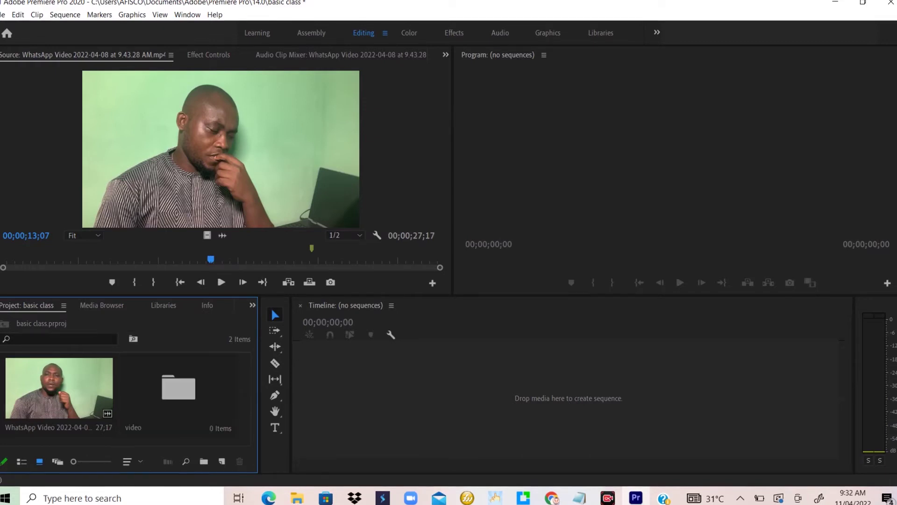
{"action": "left_click_drag", "start_coordinate": [60, 394], "coordinate": [179, 388]}
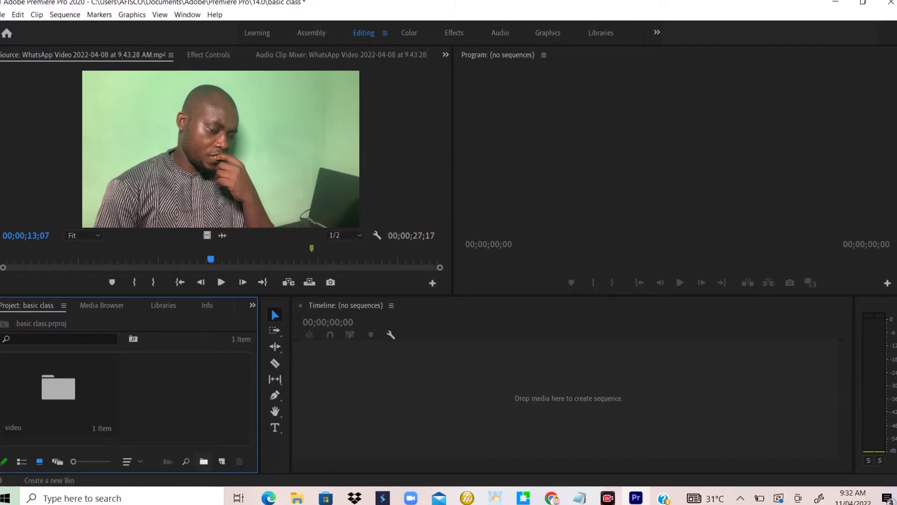
Create two more bins named "Audio" and "graphics", and open the video bin
{"action": "left_click", "coordinate": [204, 461]}
{"action": "type", "text": "Audi"}
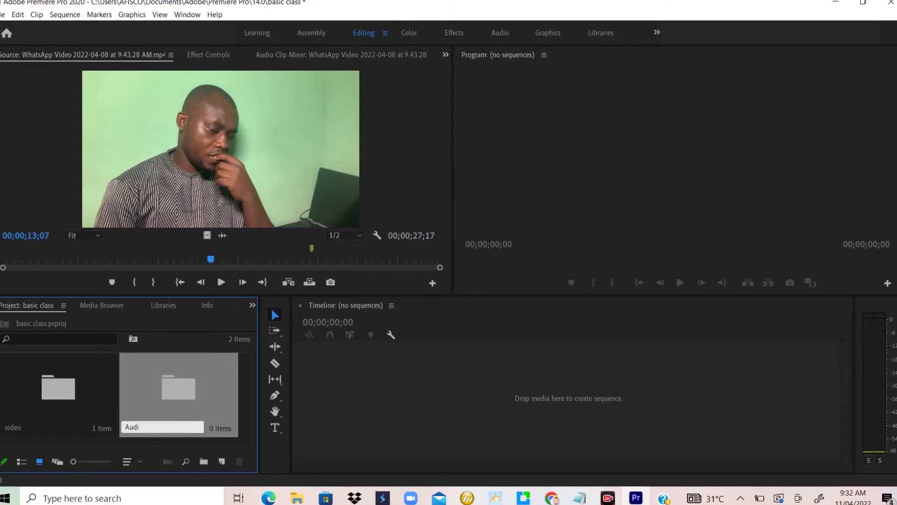
{"action": "type", "text": "o"}
{"action": "key", "text": "Return"}
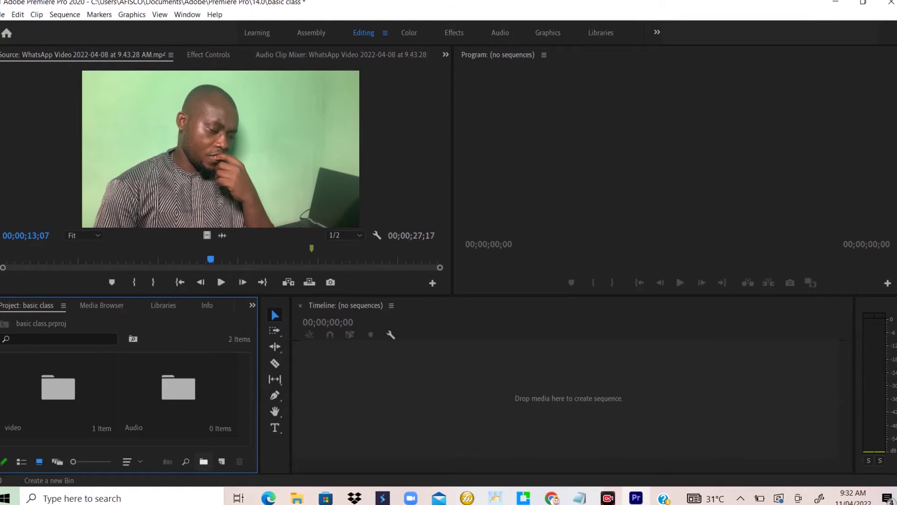
{"action": "left_click", "coordinate": [204, 461]}
{"action": "type", "text": "grap"}
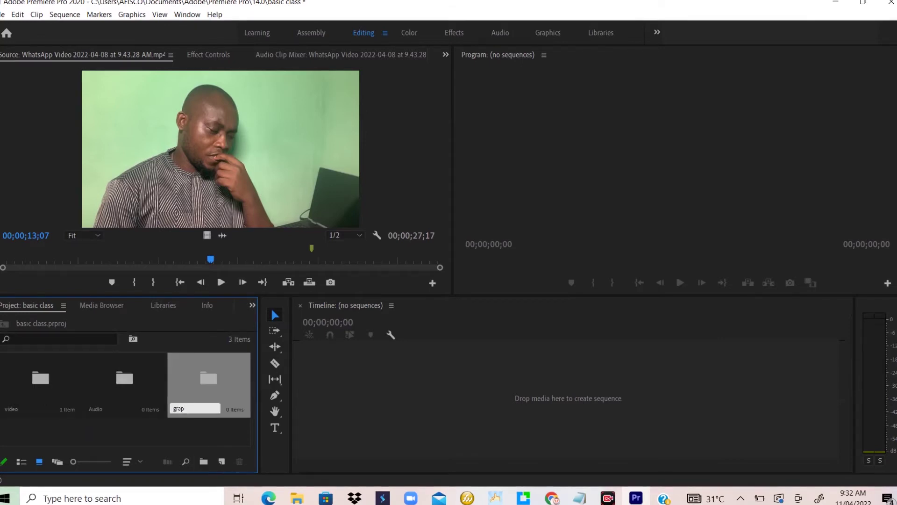
{"action": "type", "text": "hics"}
{"action": "key", "text": "Return"}
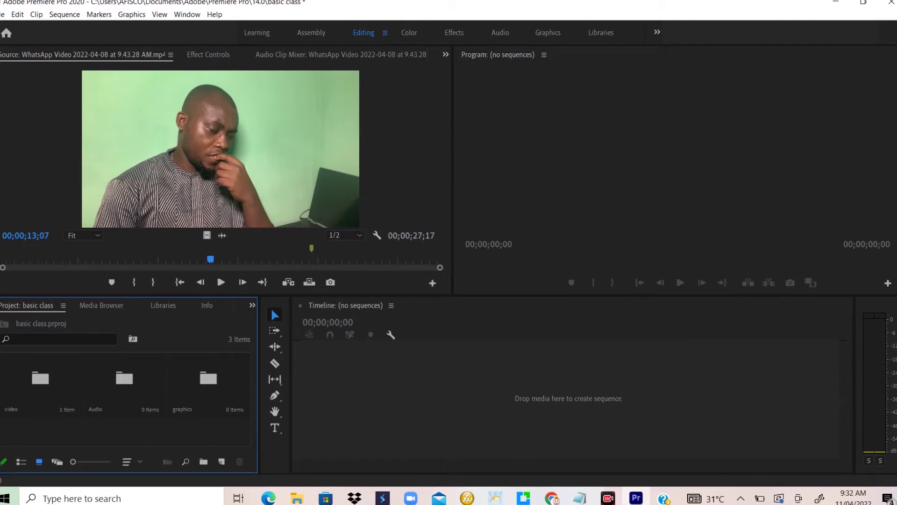
{"action": "double_click", "coordinate": [40, 378]}
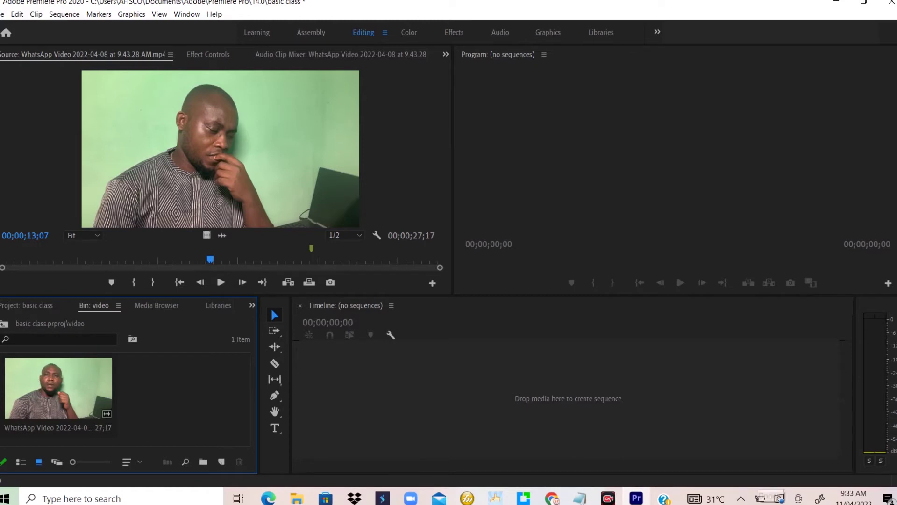
Add markers to the clip in the Source Monitor at 00;00;11;23 and 00;00;04;18
{"action": "mouse_move", "coordinate": [92, 277]}
{"action": "left_mouse_down"}
{"action": "mouse_move", "coordinate": [175, 265]}
{"action": "mouse_move", "coordinate": [382, 271]}
{"action": "mouse_move", "coordinate": [348, 288]}
{"action": "mouse_move", "coordinate": [98, 286]}
{"action": "left_mouse_up"}
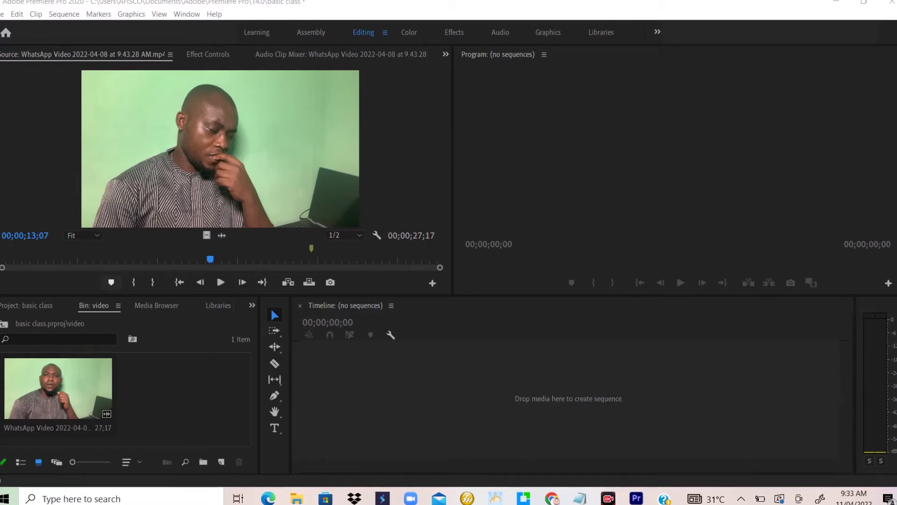
{"action": "left_click", "coordinate": [112, 282]}
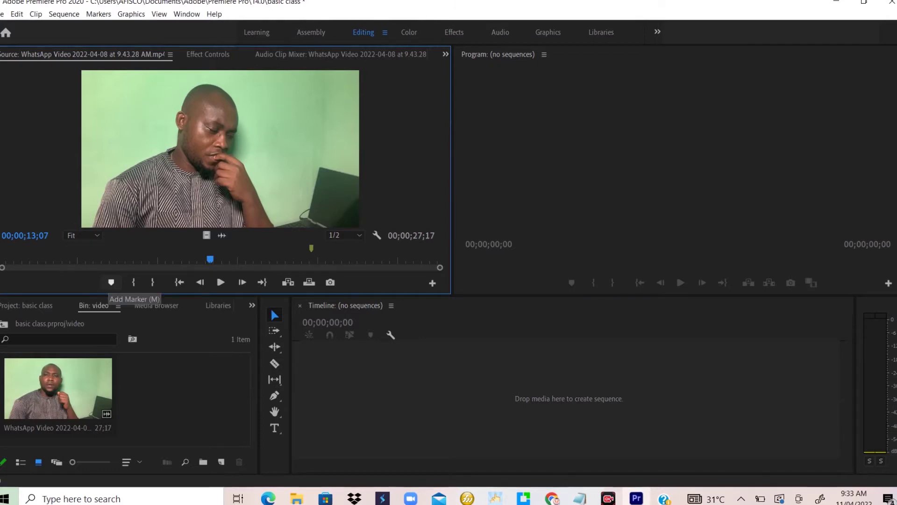
{"action": "left_click", "coordinate": [186, 259]}
{"action": "left_click", "coordinate": [111, 283]}
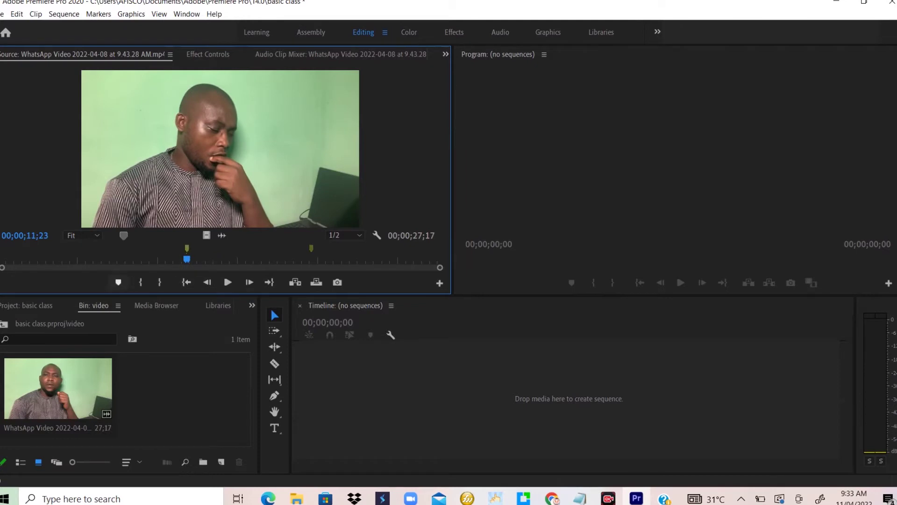
{"action": "left_click_drag", "start_coordinate": [187, 259], "coordinate": [72, 260]}
{"action": "left_click", "coordinate": [118, 282]}
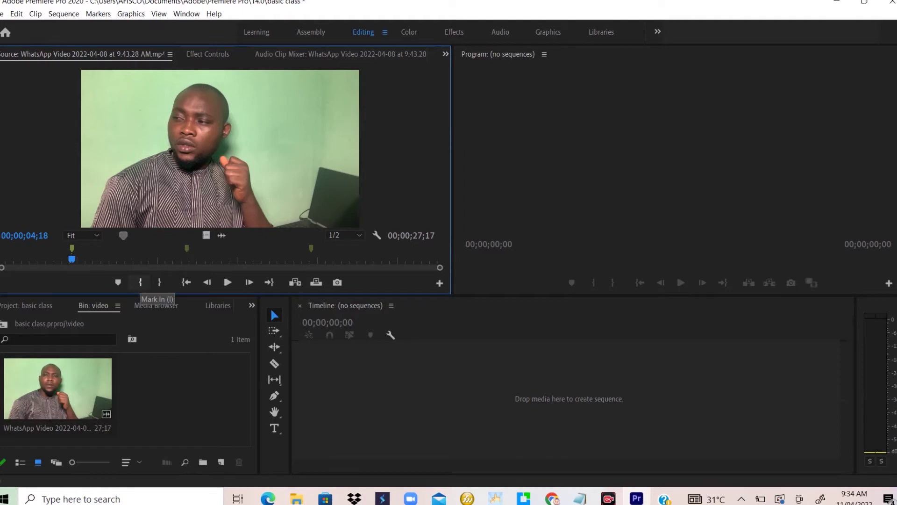
Mark the clip's In point at 00;00;04;18 and its Out point at 00;00;22;11, moving the first marker to the Out position
{"action": "left_click", "coordinate": [140, 282]}
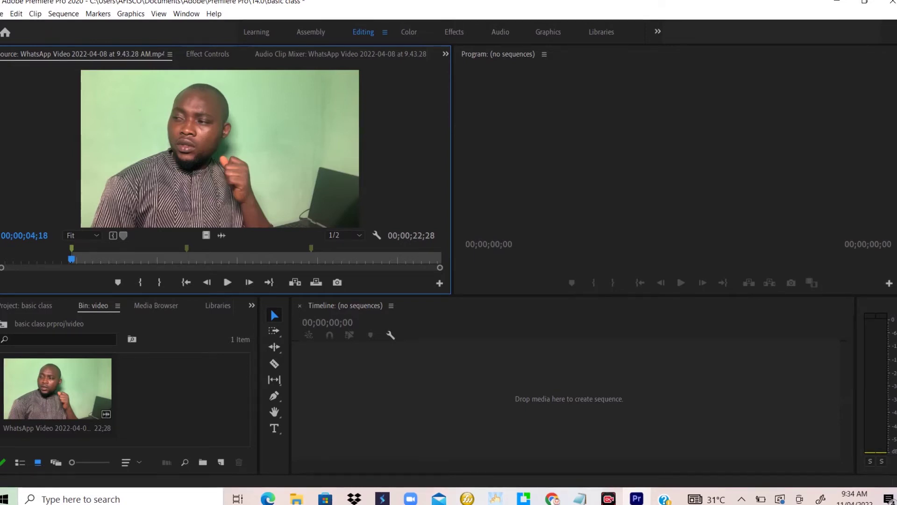
{"action": "left_click", "coordinate": [118, 282]}
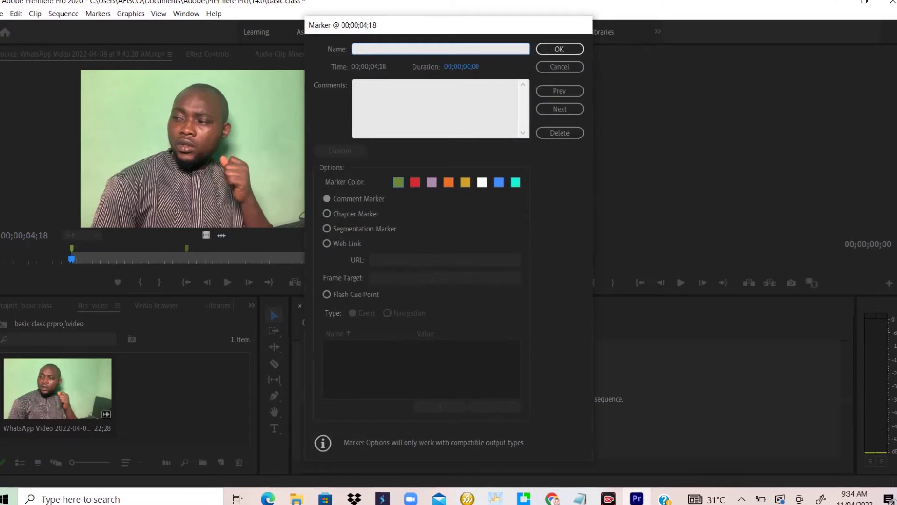
{"action": "key", "text": "Return"}
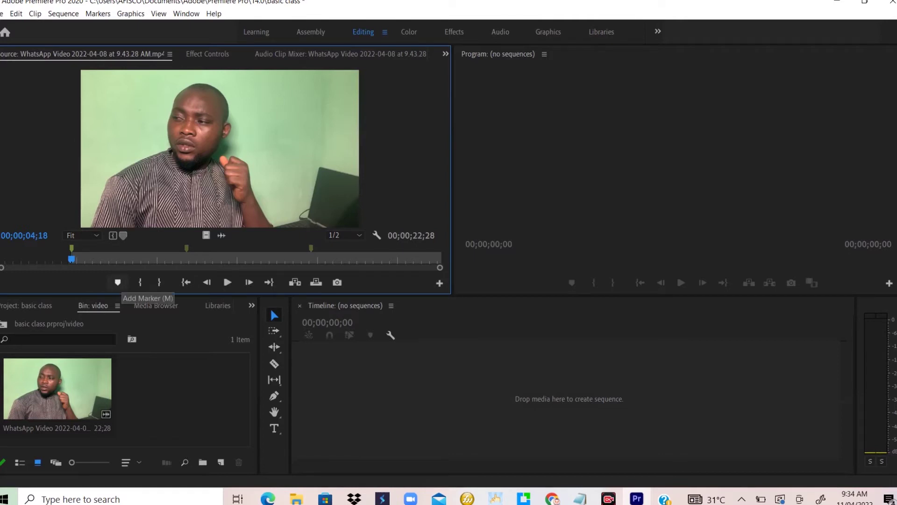
{"action": "mouse_move", "coordinate": [72, 249]}
{"action": "left_mouse_down"}
{"action": "mouse_move", "coordinate": [401, 248]}
{"action": "mouse_move", "coordinate": [356, 248]}
{"action": "left_mouse_up"}
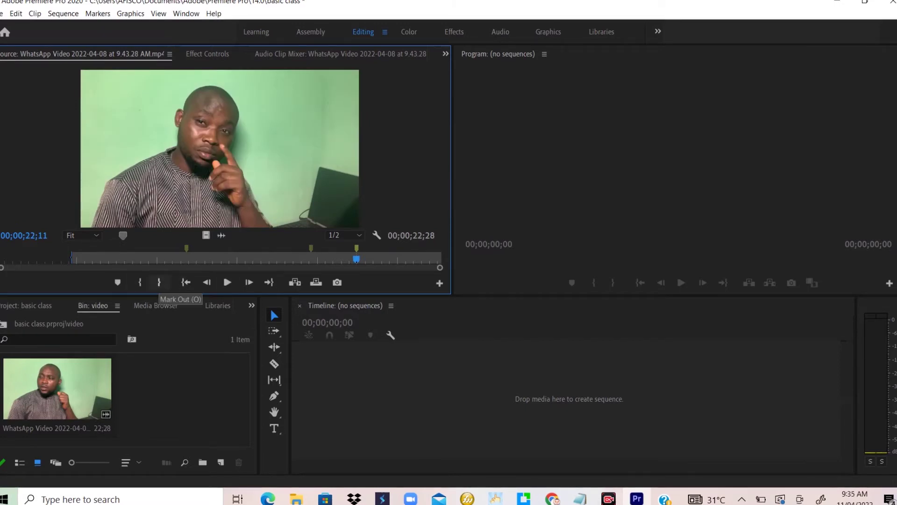
{"action": "left_click", "coordinate": [159, 282]}
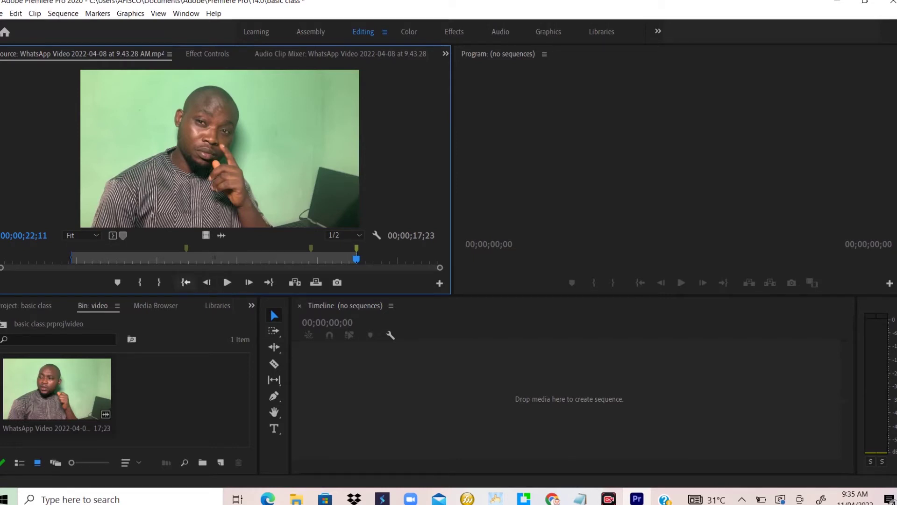
Jump to the source clip's In point and to its Out point, and clear both points
{"action": "left_click", "coordinate": [186, 282]}
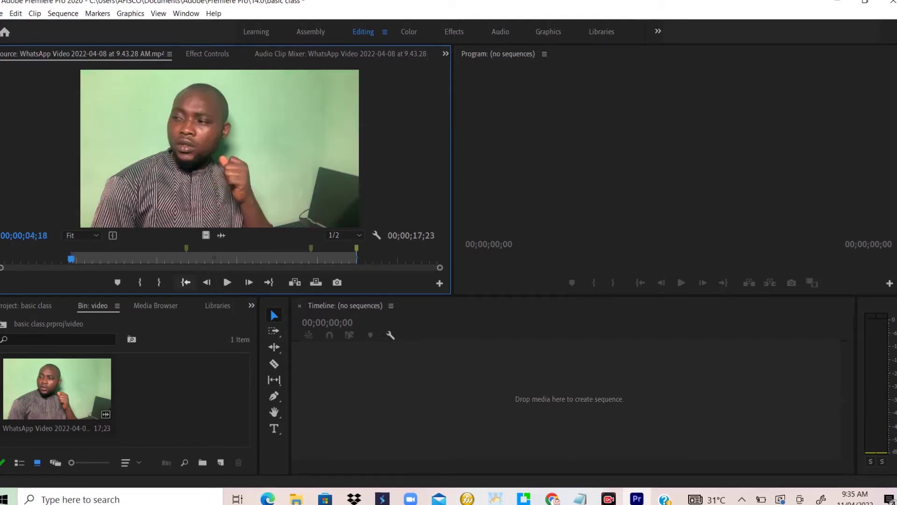
{"action": "left_click", "coordinate": [269, 281]}
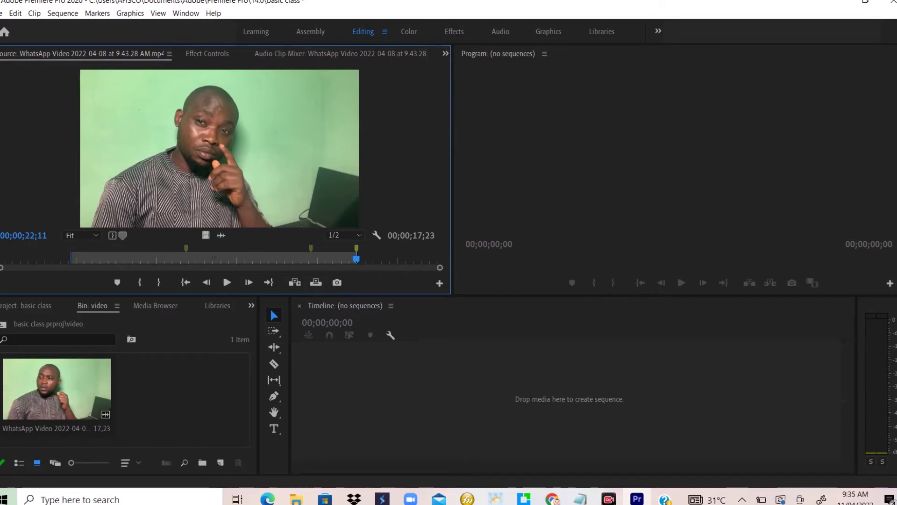
{"action": "key", "text": "ctrl+shift+o"}
{"action": "key", "text": "ctrl+shift+i"}
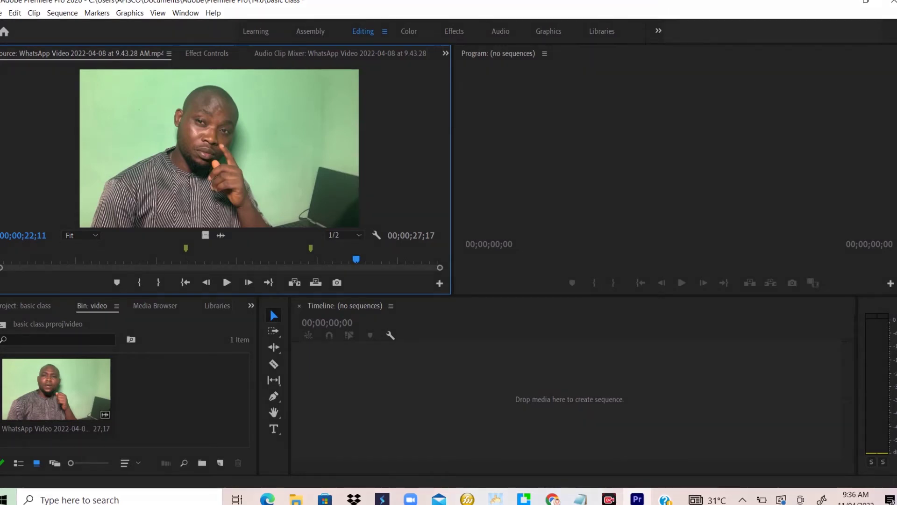
With the Selection tool, place the WhatsApp Video clip from the video bin in the empty timeline to create a sequence
{"action": "mouse_move", "coordinate": [262, 306]}
{"action": "left_mouse_down"}
{"action": "mouse_move", "coordinate": [271, 440]}
{"action": "mouse_move", "coordinate": [286, 435]}
{"action": "mouse_move", "coordinate": [286, 420]}
{"action": "left_mouse_up"}
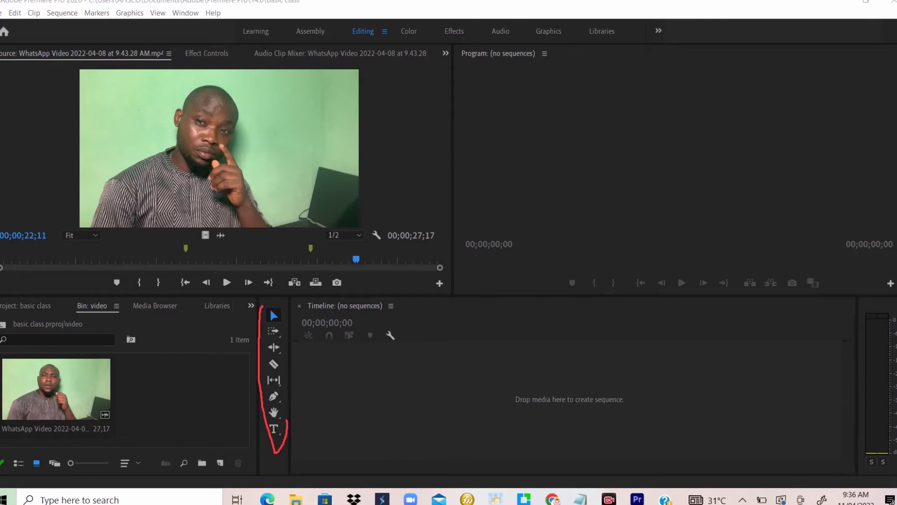
{"action": "key", "text": "Escape"}
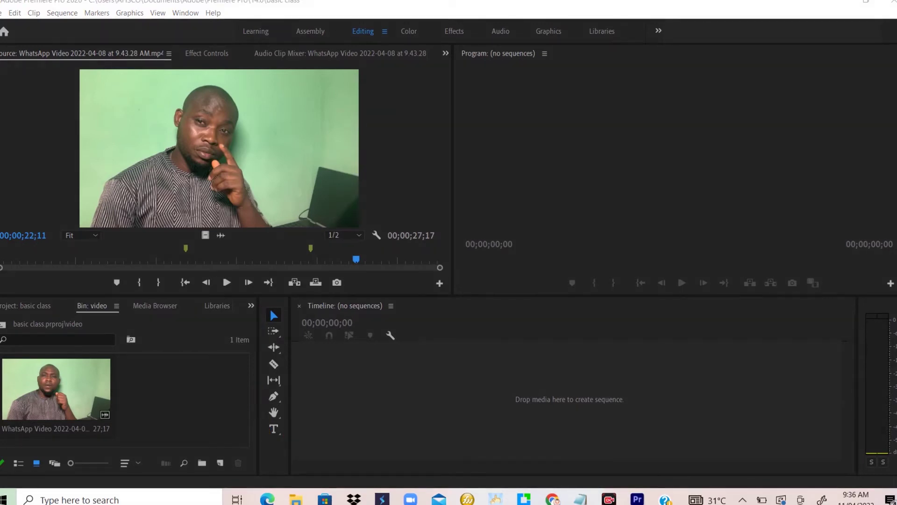
{"action": "left_click", "coordinate": [272, 315]}
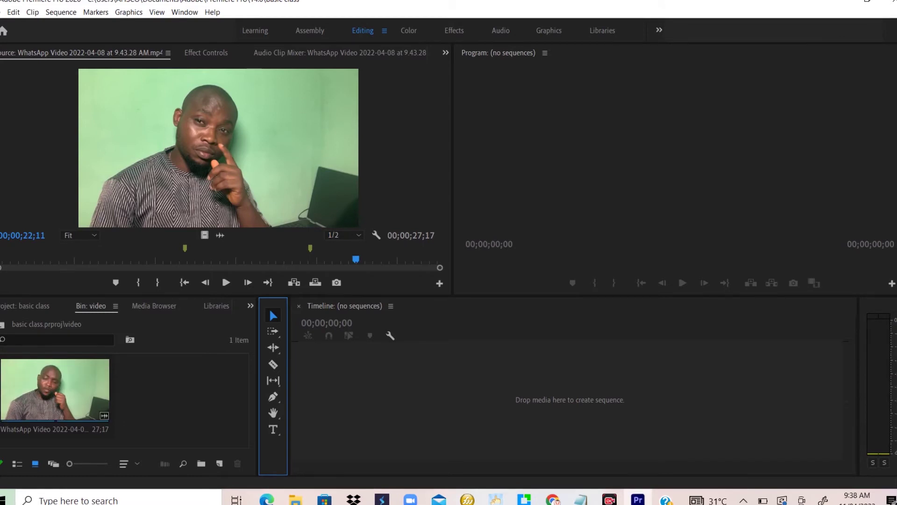
{"action": "left_click", "coordinate": [55, 388]}
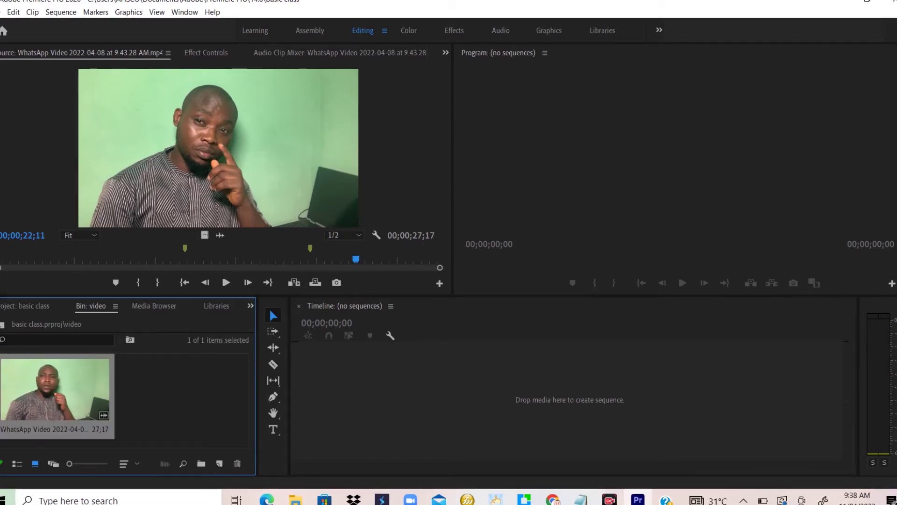
{"action": "left_click_drag", "start_coordinate": [55, 387], "coordinate": [482, 392]}
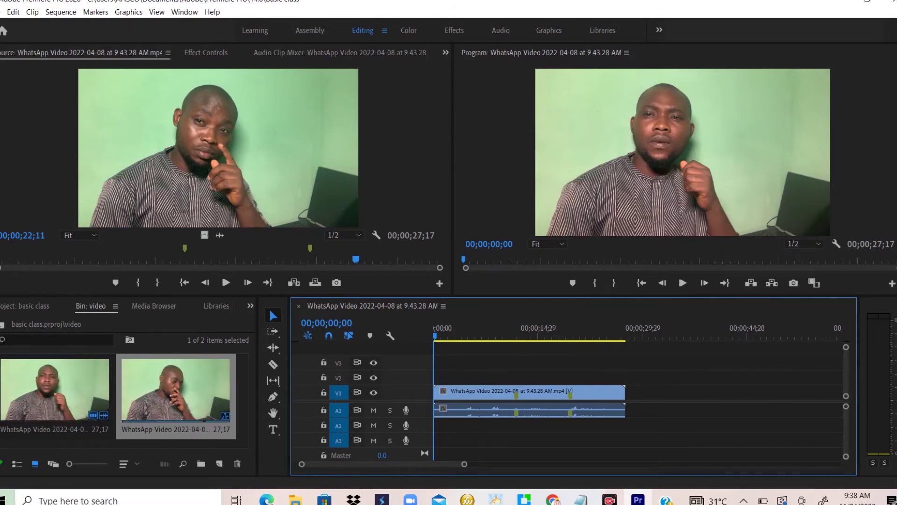
{"action": "left_click", "coordinate": [243, 395]}
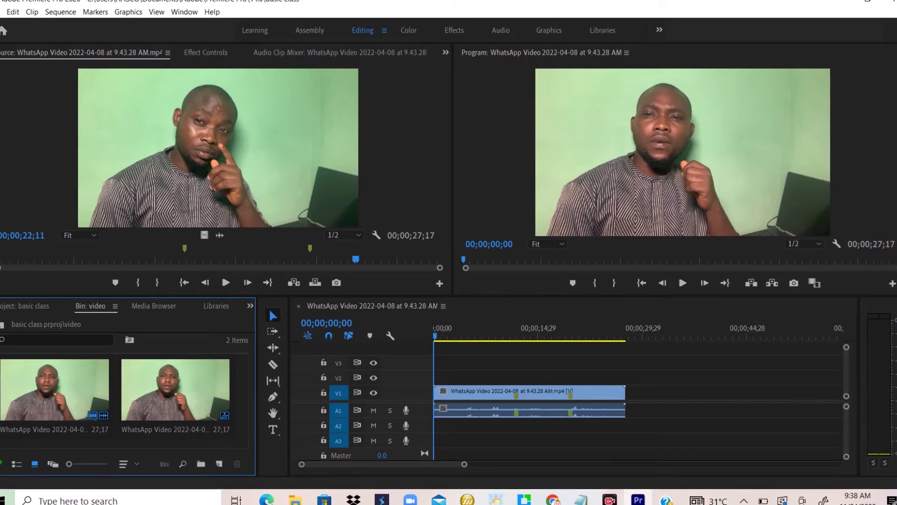
{"action": "mouse_move", "coordinate": [303, 345]}
{"action": "left_mouse_down"}
{"action": "mouse_move", "coordinate": [305, 456]}
{"action": "mouse_move", "coordinate": [341, 467]}
{"action": "mouse_move", "coordinate": [415, 454]}
{"action": "mouse_move", "coordinate": [420, 462]}
{"action": "mouse_move", "coordinate": [432, 442]}
{"action": "left_mouse_up"}
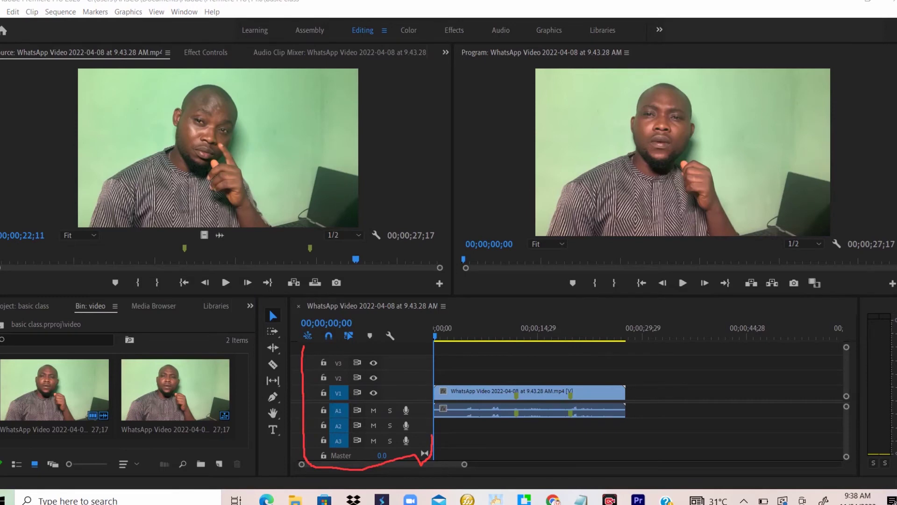
{"action": "key", "text": "Escape"}
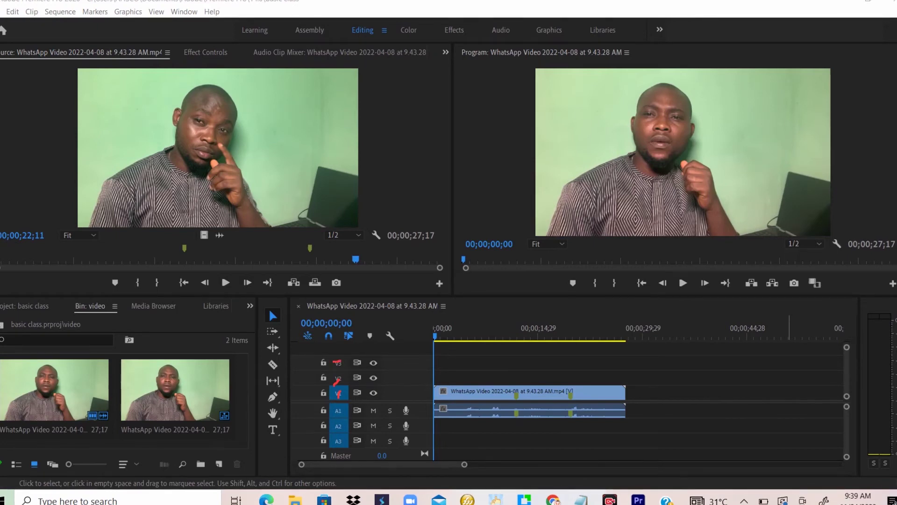
{"action": "left_click_drag", "start_coordinate": [296, 362], "coordinate": [471, 358]}
{"action": "left_click_drag", "start_coordinate": [295, 380], "coordinate": [459, 378]}
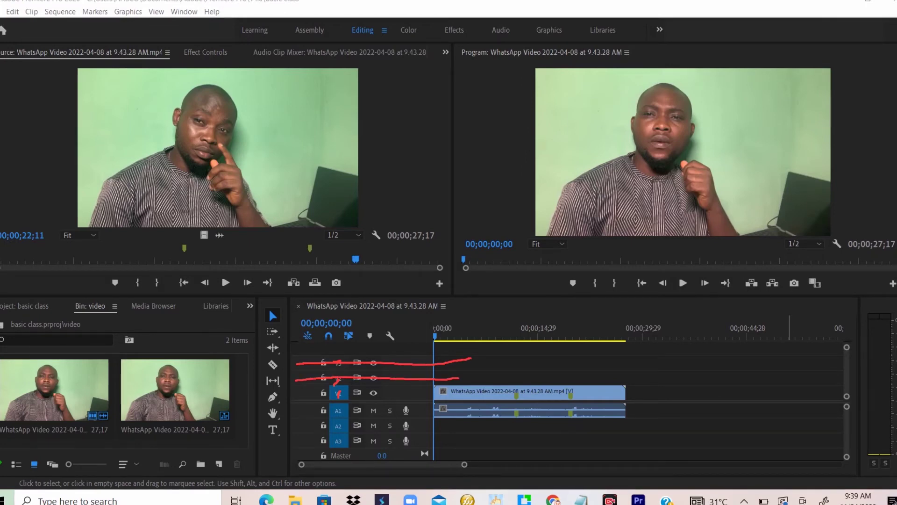
{"action": "mouse_move", "coordinate": [287, 395]}
{"action": "left_mouse_down"}
{"action": "mouse_move", "coordinate": [362, 386]}
{"action": "mouse_move", "coordinate": [455, 392]}
{"action": "left_mouse_up"}
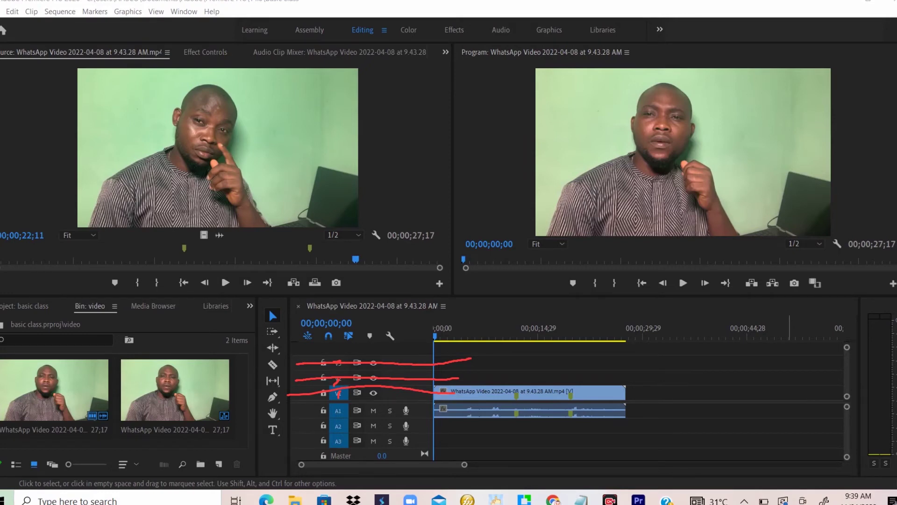
{"action": "key", "text": "Escape"}
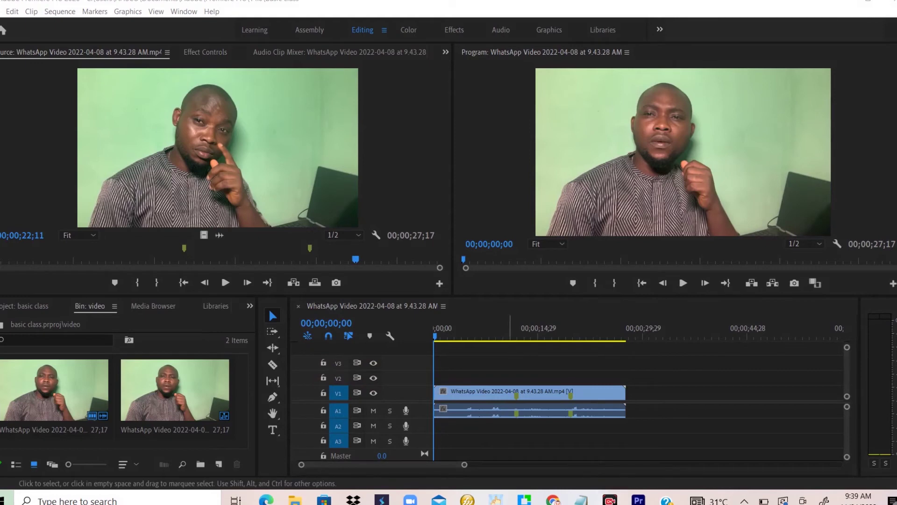
{"action": "mouse_move", "coordinate": [373, 350]}
{"action": "left_mouse_down"}
{"action": "mouse_move", "coordinate": [360, 374]}
{"action": "mouse_move", "coordinate": [377, 370]}
{"action": "mouse_move", "coordinate": [380, 358]}
{"action": "left_mouse_up"}
{"action": "left_click_drag", "start_coordinate": [451, 360], "coordinate": [535, 364]}
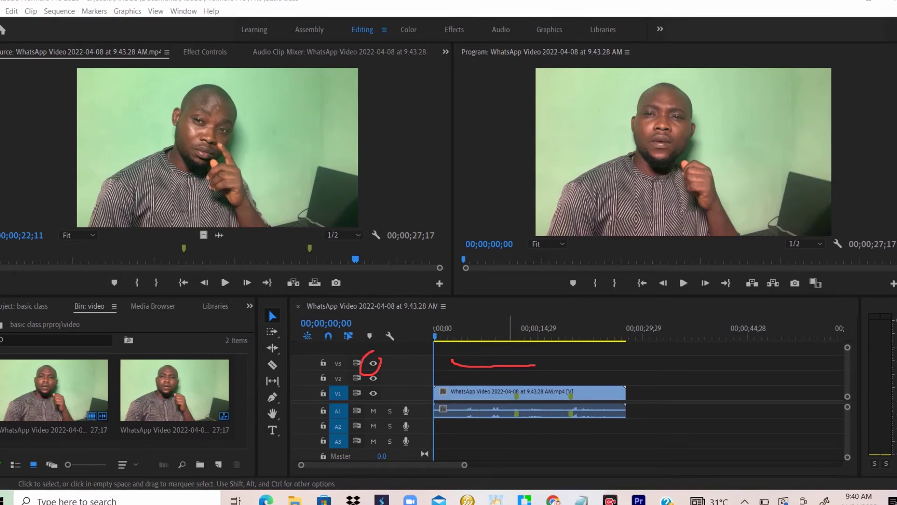
{"action": "left_click_drag", "start_coordinate": [374, 406], "coordinate": [367, 423]}
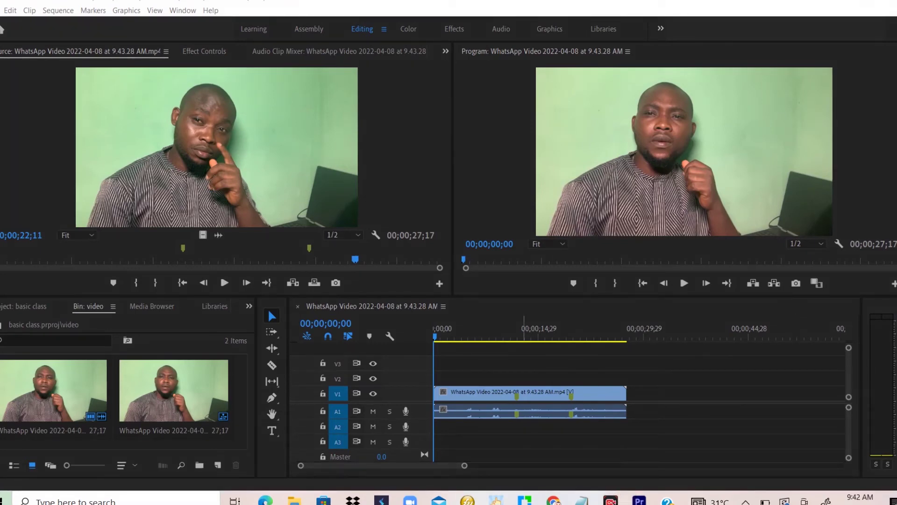
Review the keyboard shortcuts assigned to the editing tools, leaving the layout as it is
{"action": "left_click", "coordinate": [272, 316]}
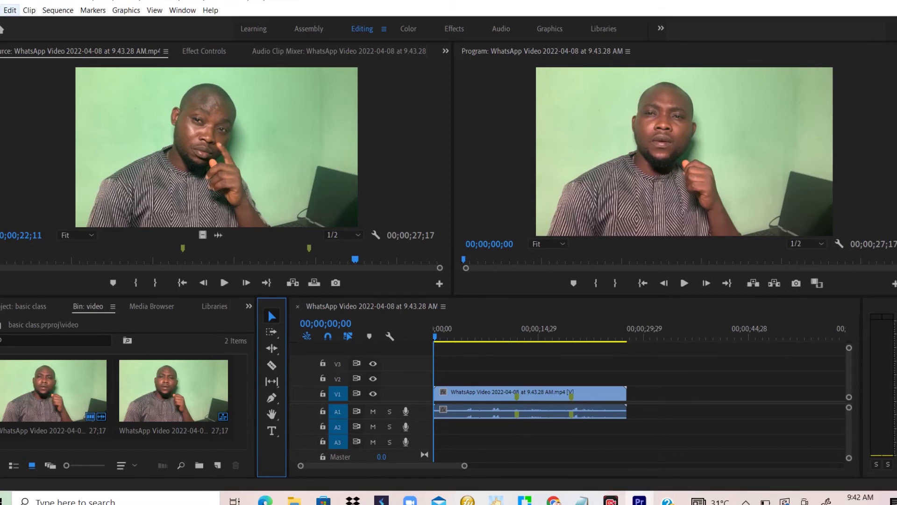
{"action": "left_click", "coordinate": [10, 9]}
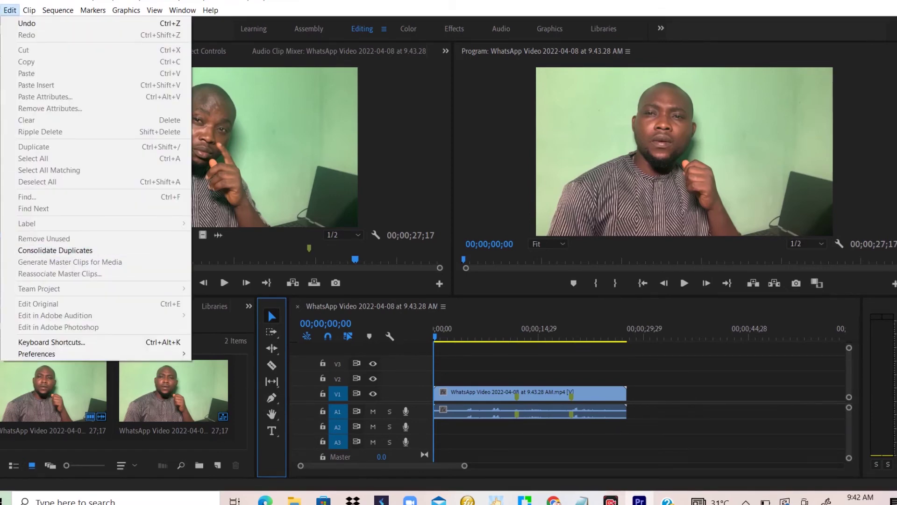
{"action": "left_click", "coordinate": [35, 345]}
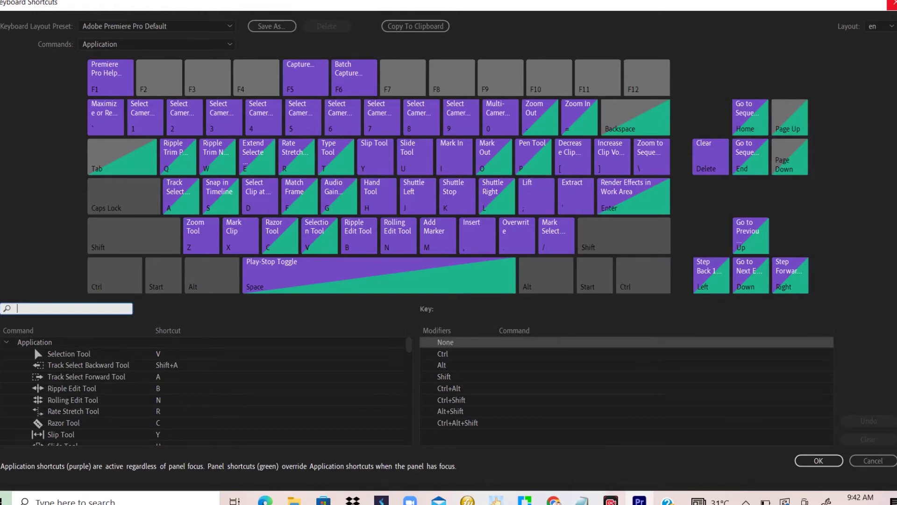
{"action": "left_click", "coordinate": [894, 3]}
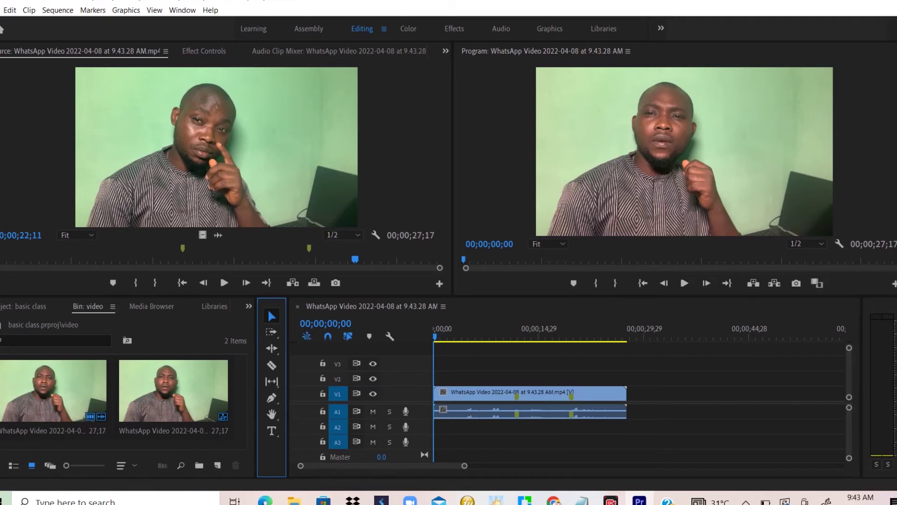
Split the V1 clip just after its first marker with the Razor tool and shift the second part to leave a gap of about 5 seconds
{"action": "left_click", "coordinate": [203, 52]}
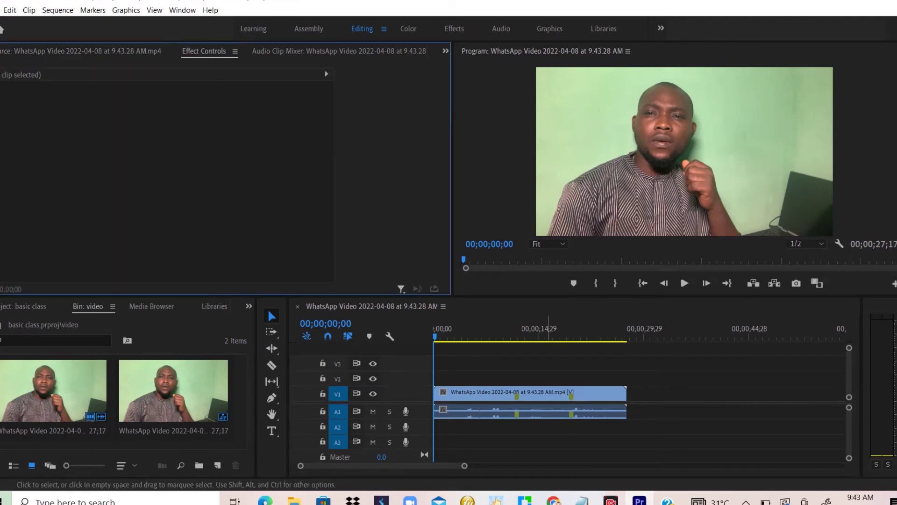
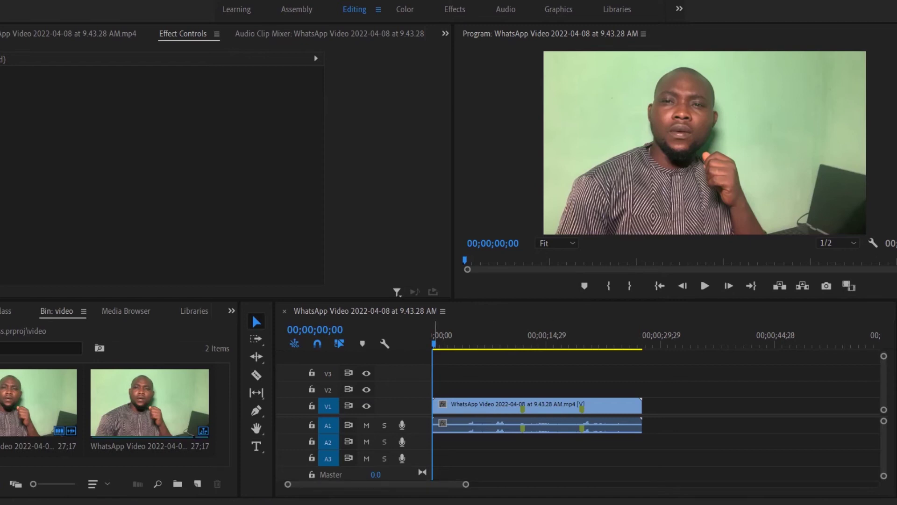
{"action": "left_click", "coordinate": [256, 374]}
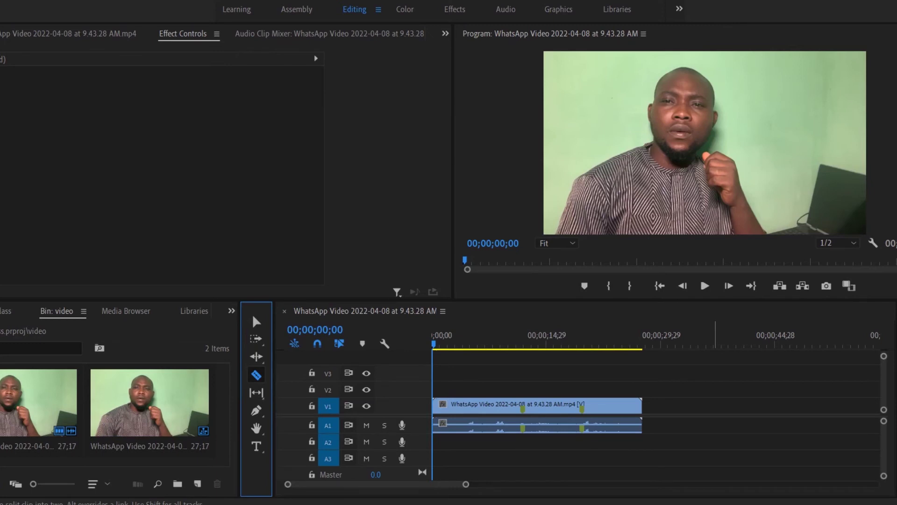
{"action": "left_click", "coordinate": [530, 406]}
{"action": "key", "text": "v"}
{"action": "left_click_drag", "start_coordinate": [584, 405], "coordinate": [638, 405]}
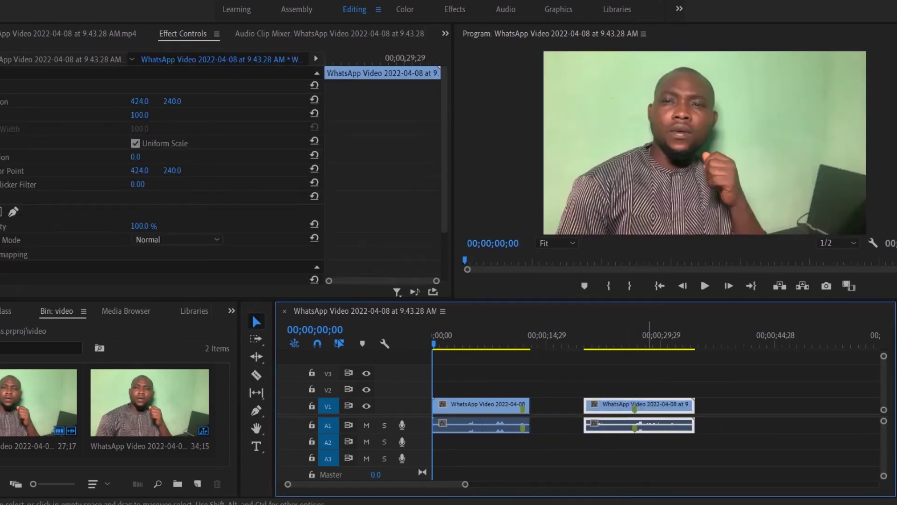
{"action": "left_click_drag", "start_coordinate": [640, 404], "coordinate": [622, 405]}
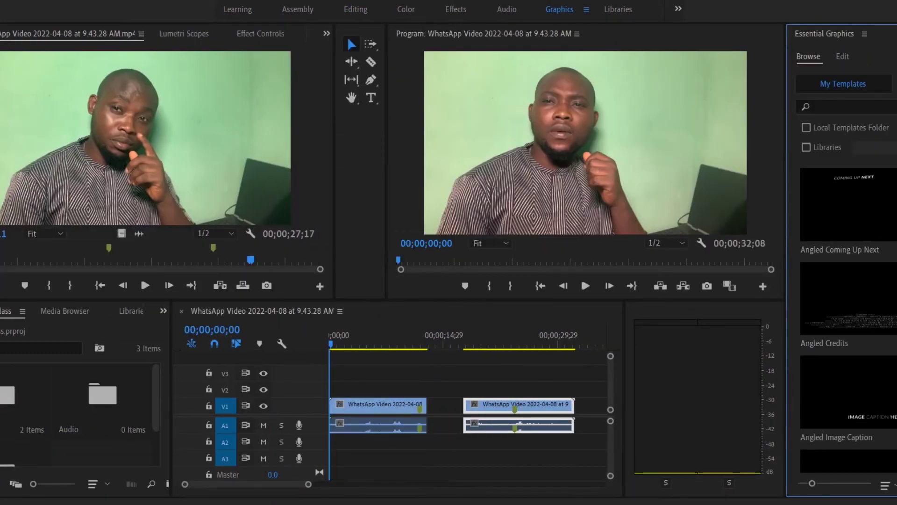
Place the Angled Title graphics template in the gap between the two V1 clips and accept the substitution of its missing fonts
{"action": "scroll", "coordinate": [848, 303], "scroll_direction": "down", "scroll_amount": 3}
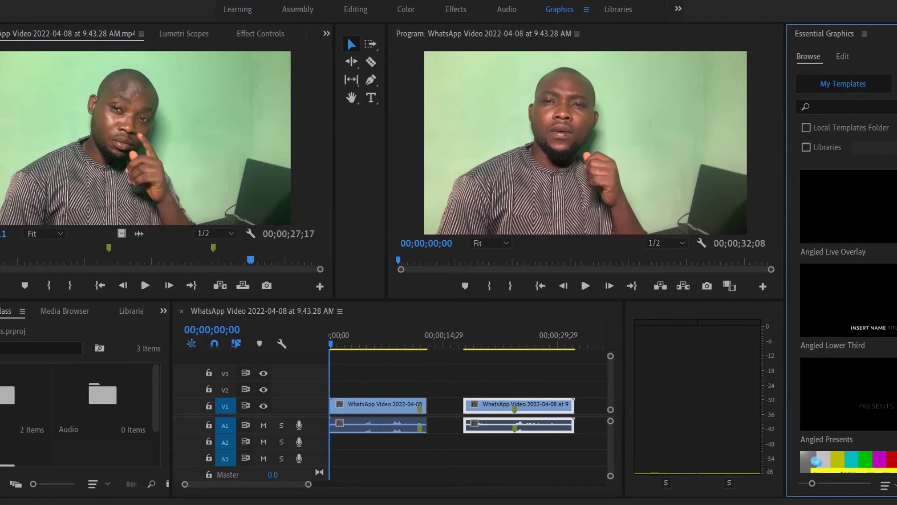
{"action": "scroll", "coordinate": [848, 304], "scroll_direction": "down", "scroll_amount": 2}
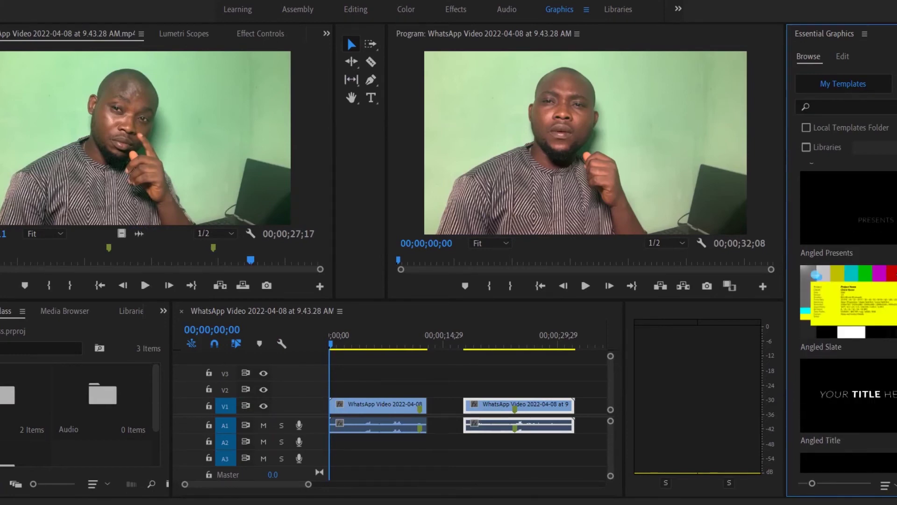
{"action": "left_click_drag", "start_coordinate": [848, 395], "coordinate": [430, 406]}
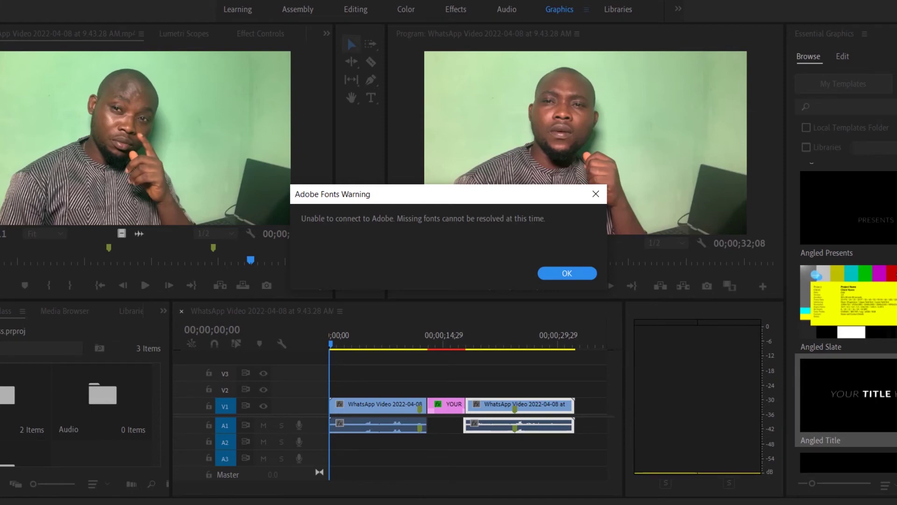
{"action": "key", "text": "Return"}
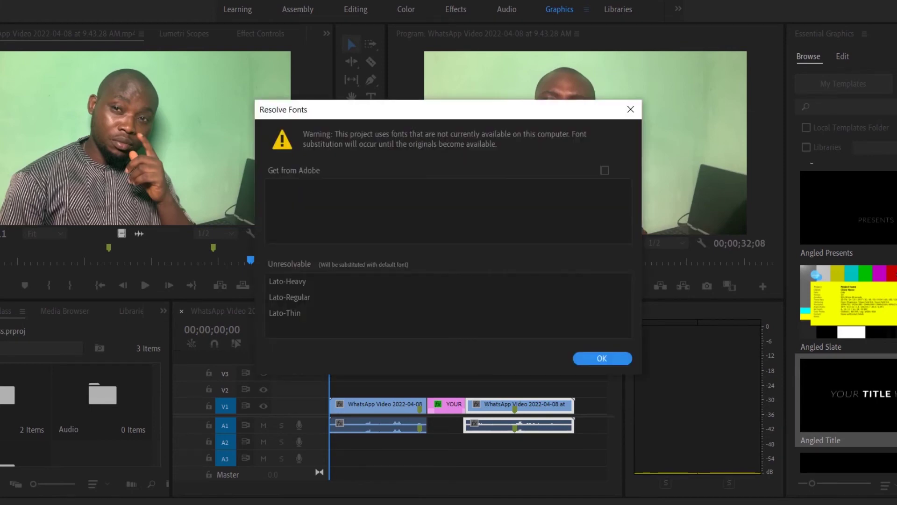
{"action": "key", "text": "Return"}
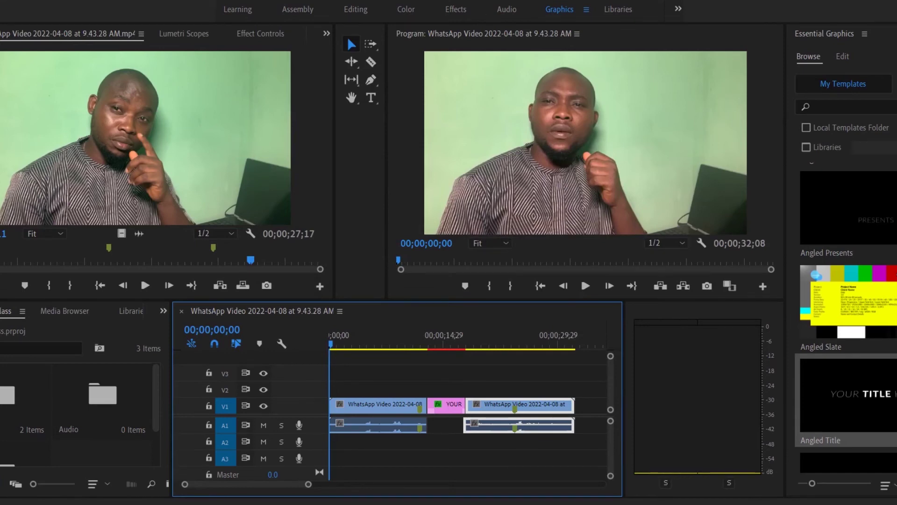
Replace the "YOUR TITLE HERE" text in the title graphic with "Flash Back"
{"action": "left_click", "coordinate": [448, 405]}
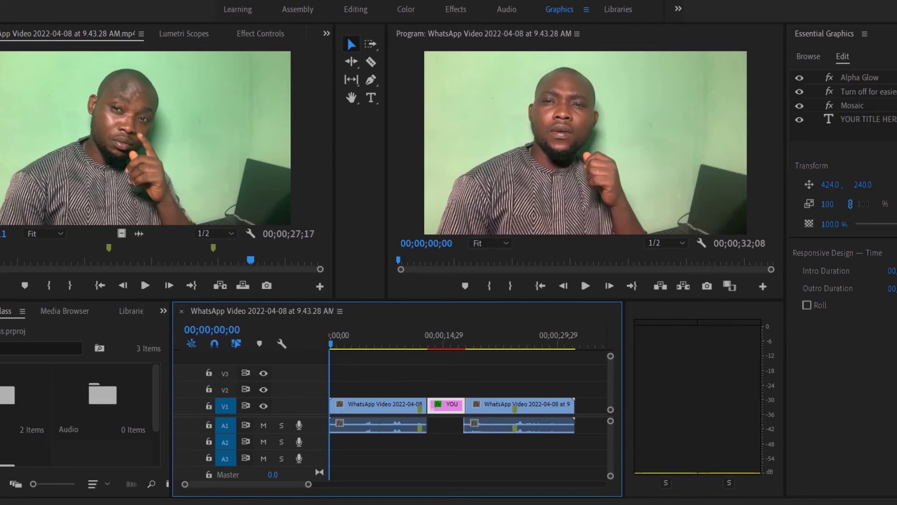
{"action": "mouse_move", "coordinate": [855, 50]}
{"action": "left_mouse_down"}
{"action": "mouse_move", "coordinate": [841, 48]}
{"action": "mouse_move", "coordinate": [826, 68]}
{"action": "mouse_move", "coordinate": [858, 65]}
{"action": "mouse_move", "coordinate": [849, 48]}
{"action": "left_mouse_up"}
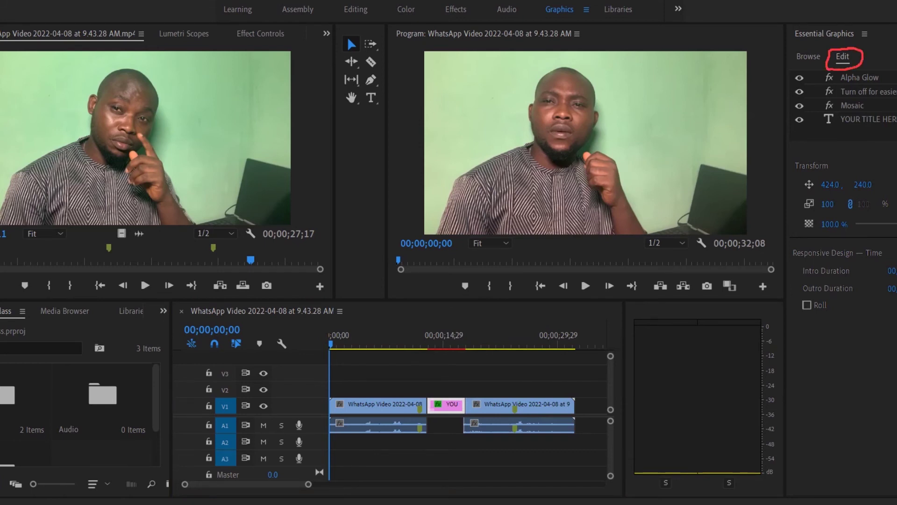
{"action": "key", "text": "Escape"}
{"action": "left_click", "coordinate": [869, 119]}
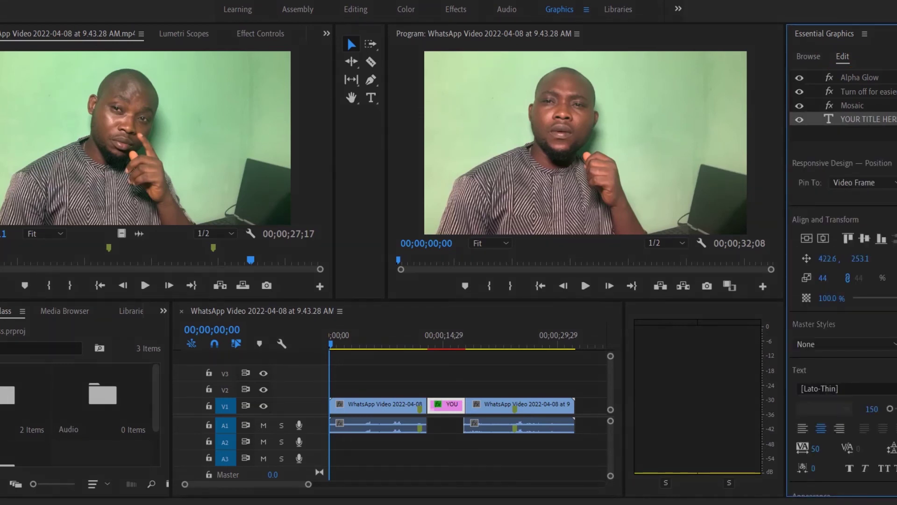
{"action": "key", "text": "t"}
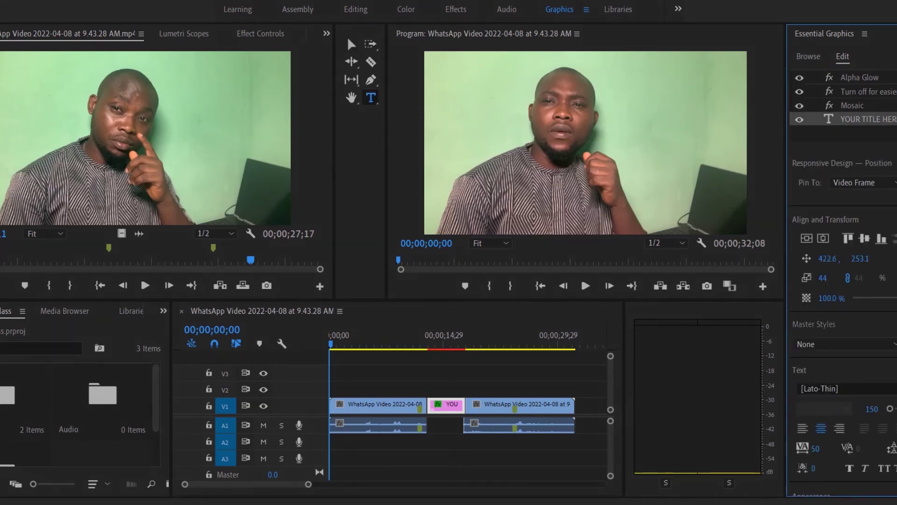
{"action": "left_click", "coordinate": [585, 142]}
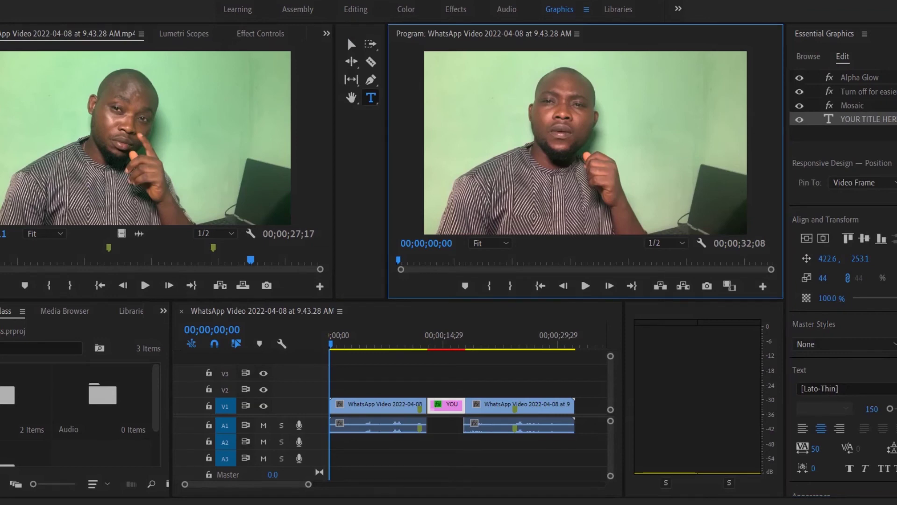
{"action": "left_click", "coordinate": [867, 119]}
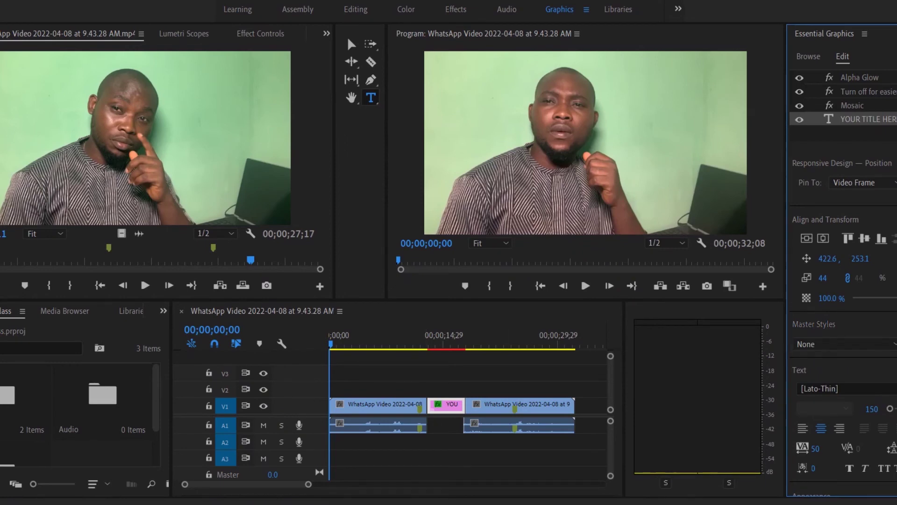
{"action": "type", "text": "g"}
{"action": "key", "text": "BackSpace"}
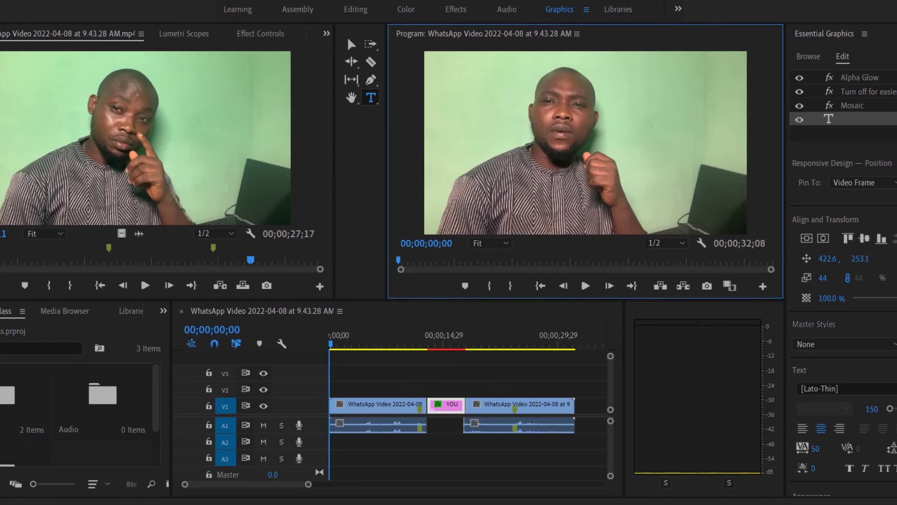
{"action": "type", "text": "Wel"}
{"action": "key", "text": "BackSpace"}
{"action": "key", "text": "BackSpace"}
{"action": "key", "text": "BackSpace"}
{"action": "type", "text": "f"}
{"action": "key", "text": "BackSpace"}
{"action": "key", "text": "BackSpace"}
{"action": "type", "text": "Flash Back"}
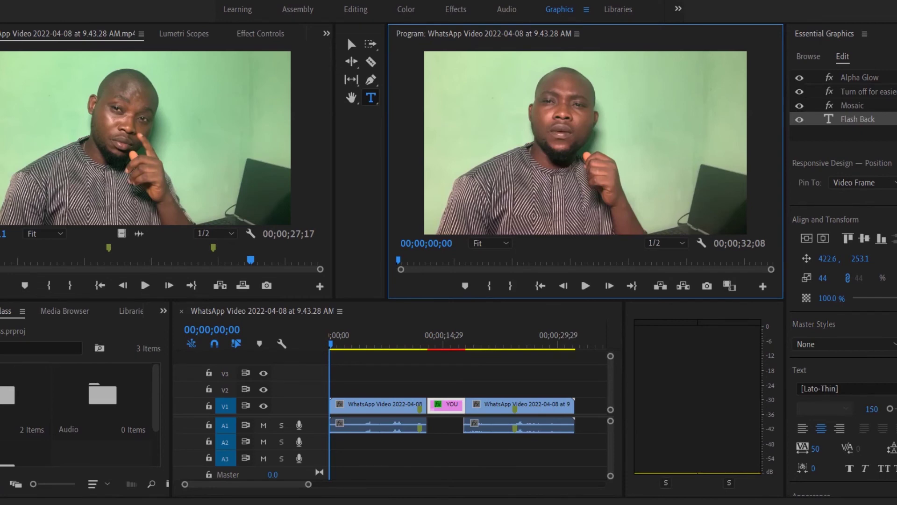
Move the playhead to 00;00;17;26 and add a Cross Dissolve video transition where the second video clip follows the Flash Back title
{"action": "left_click_drag", "start_coordinate": [331, 344], "coordinate": [465, 344]}
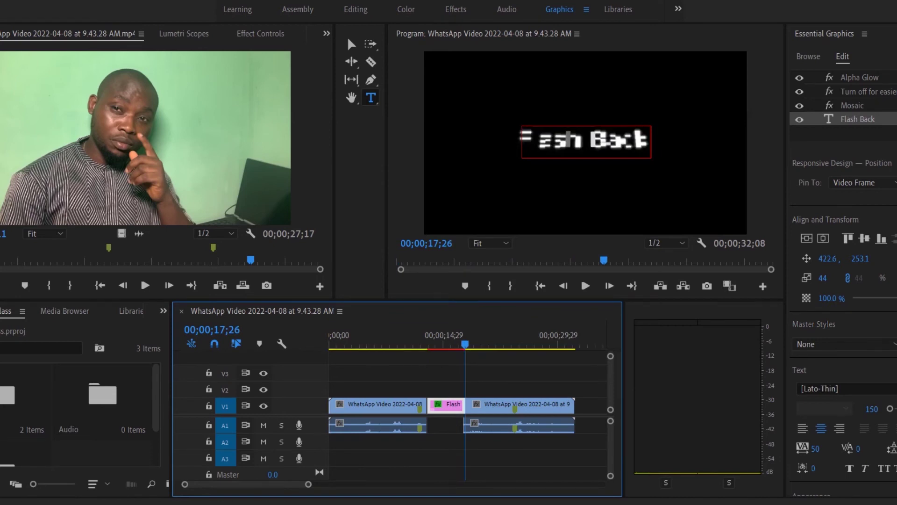
{"action": "left_click", "coordinate": [163, 311]}
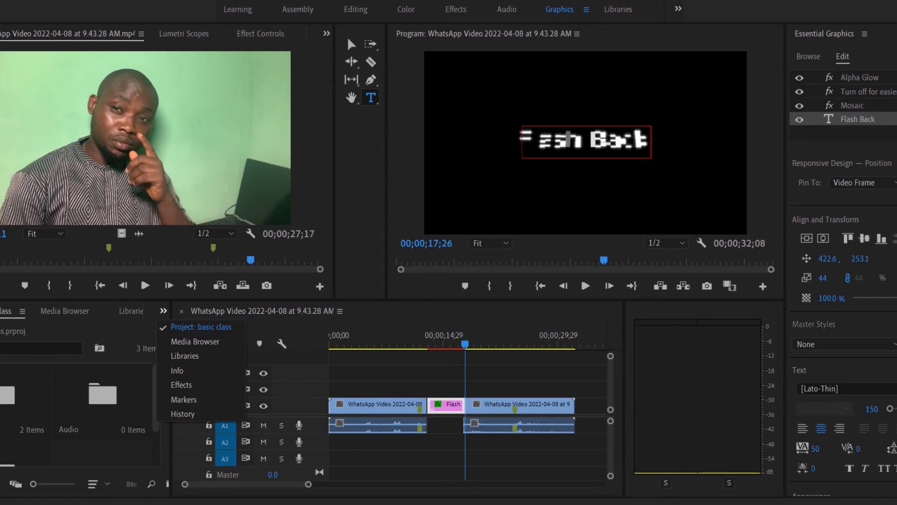
{"action": "left_click", "coordinate": [181, 384]}
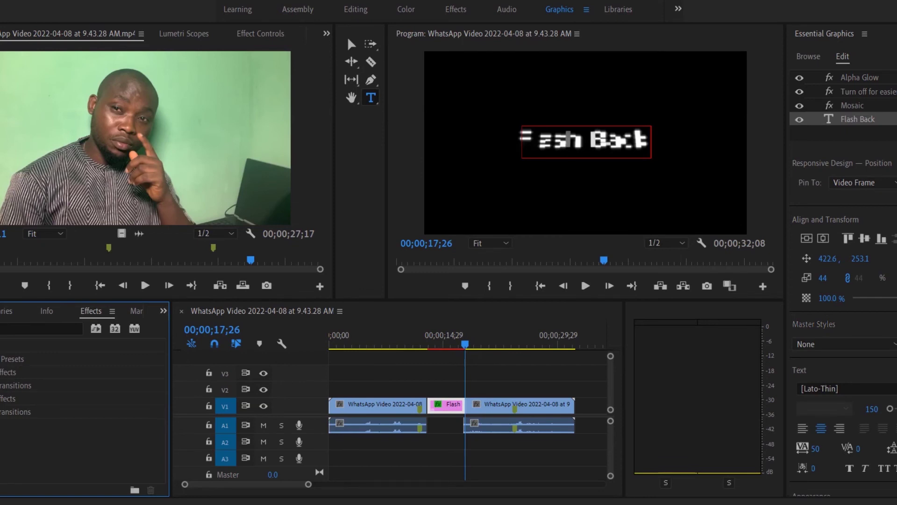
{"action": "scroll", "coordinate": [81, 411], "scroll_direction": "down", "scroll_amount": 1}
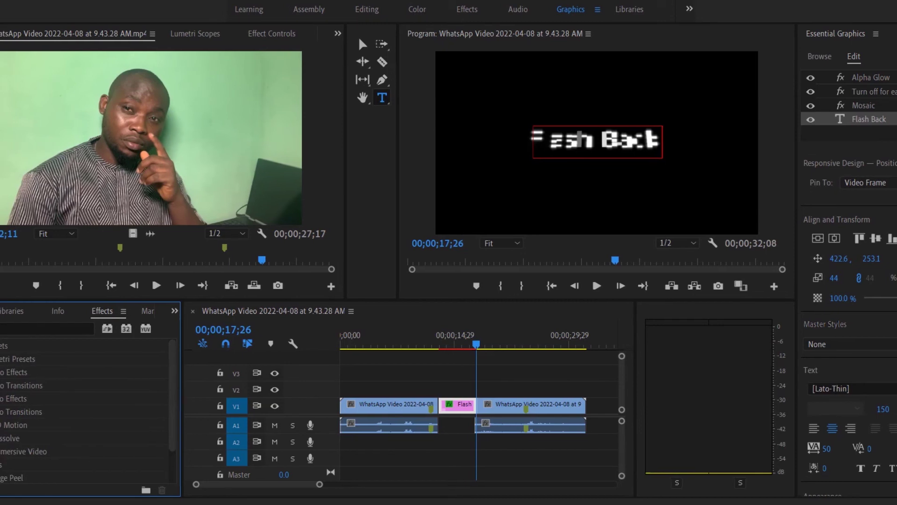
{"action": "scroll", "coordinate": [79, 411], "scroll_direction": "down", "scroll_amount": 2}
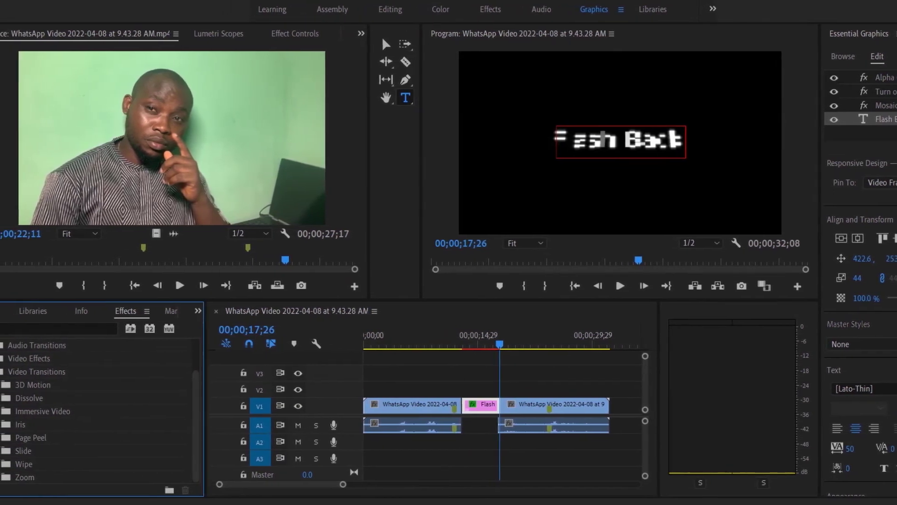
{"action": "left_click", "coordinate": [0, 384]}
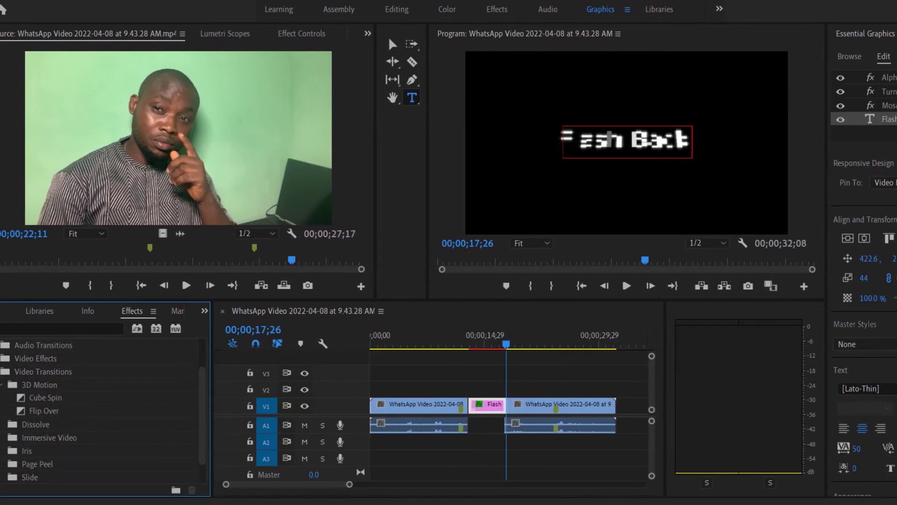
{"action": "left_click", "coordinate": [1, 384]}
{"action": "left_click", "coordinate": [1, 385]}
{"action": "left_click", "coordinate": [0, 384]}
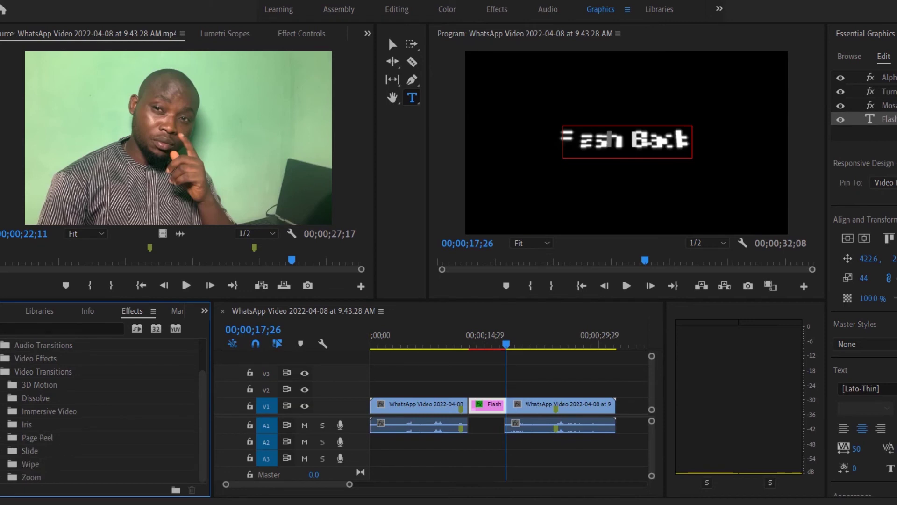
{"action": "left_click", "coordinate": [1, 398]}
{"action": "scroll", "coordinate": [100, 411], "scroll_direction": "down", "scroll_amount": 1}
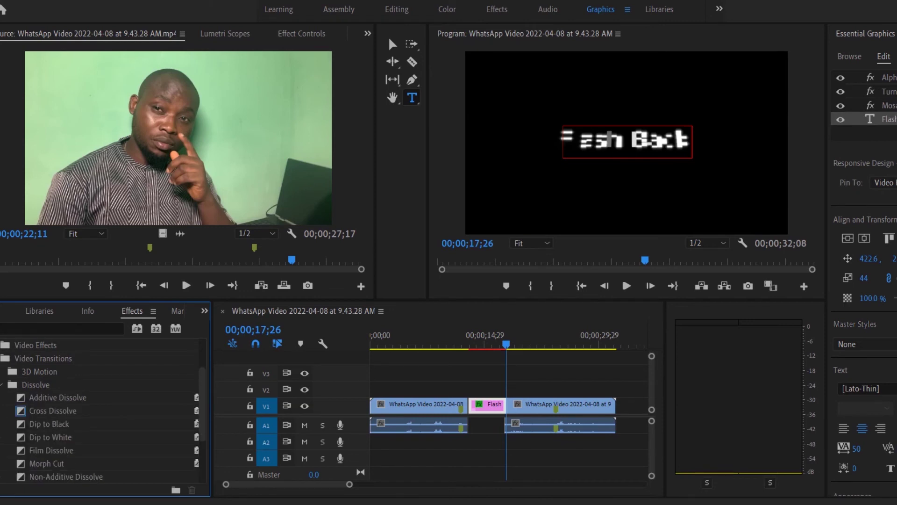
{"action": "left_click_drag", "start_coordinate": [53, 411], "coordinate": [506, 406]}
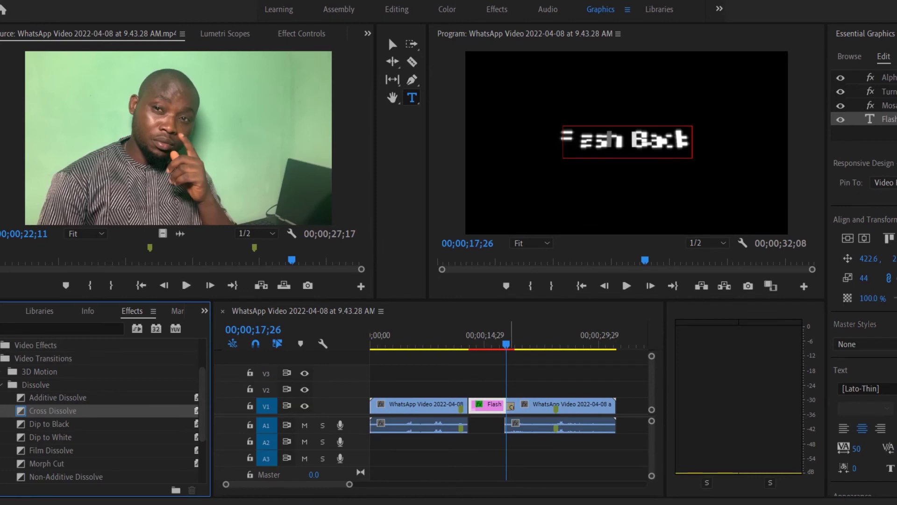
Preview the opening of the sequence from its start, then return the playhead to 00;00;00;00
{"action": "left_click", "coordinate": [506, 344]}
{"action": "key", "text": "Home"}
{"action": "key", "text": "space"}
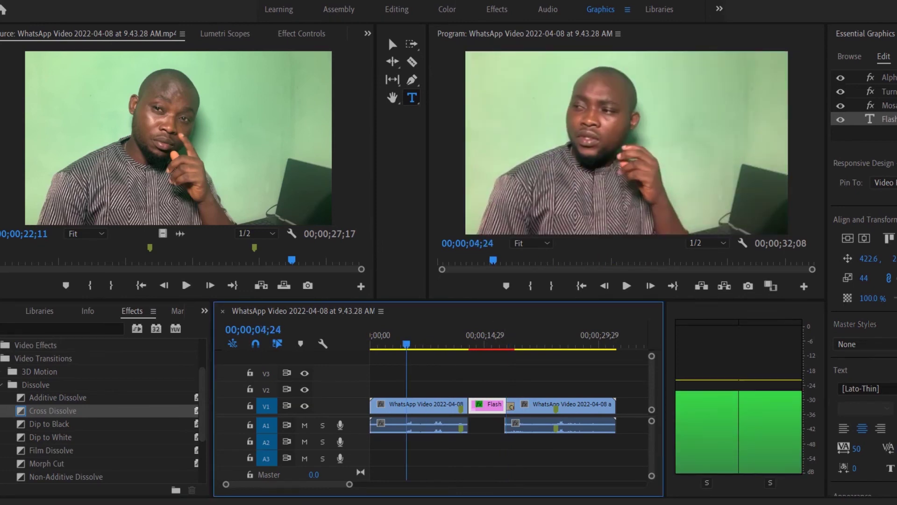
{"action": "key", "text": "Home"}
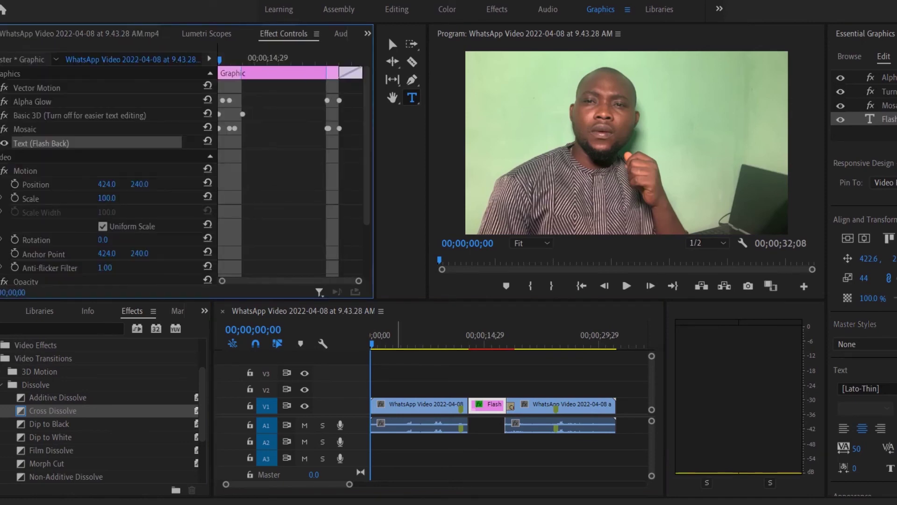
Examine the Flash Back graphic's Motion and Opacity properties in the effect controls, expanding and collapsing each group
{"action": "left_click", "coordinate": [373, 340]}
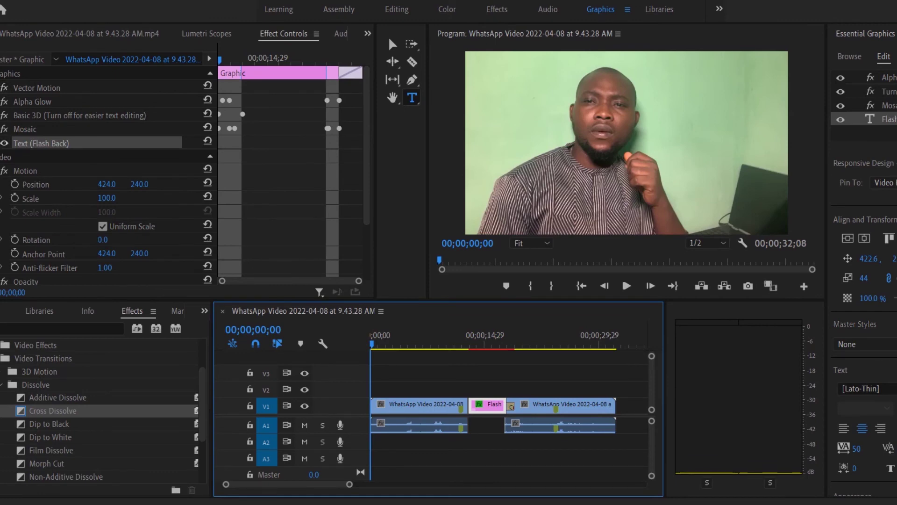
{"action": "scroll", "coordinate": [108, 177], "scroll_direction": "down", "scroll_amount": 4}
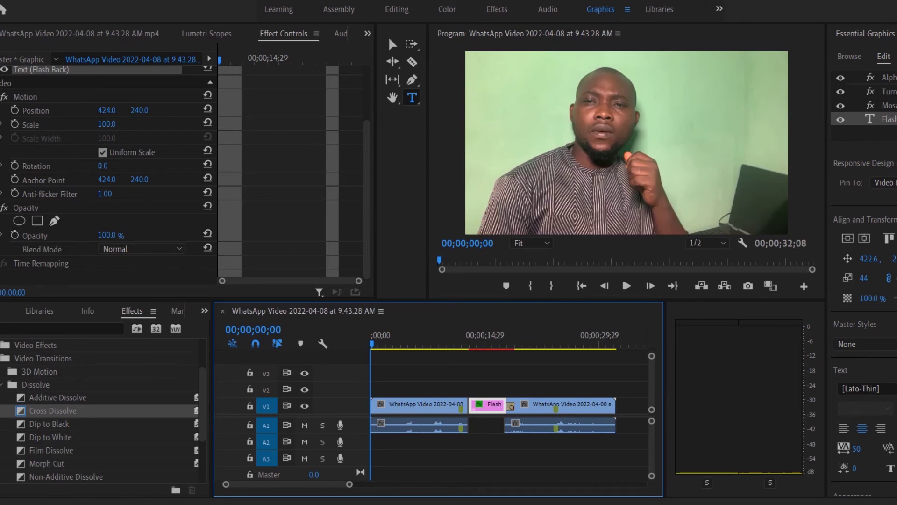
{"action": "scroll", "coordinate": [108, 175], "scroll_direction": "up", "scroll_amount": 3}
{"action": "scroll", "coordinate": [107, 175], "scroll_direction": "down", "scroll_amount": 1}
{"action": "scroll", "coordinate": [108, 175], "scroll_direction": "up", "scroll_amount": 1}
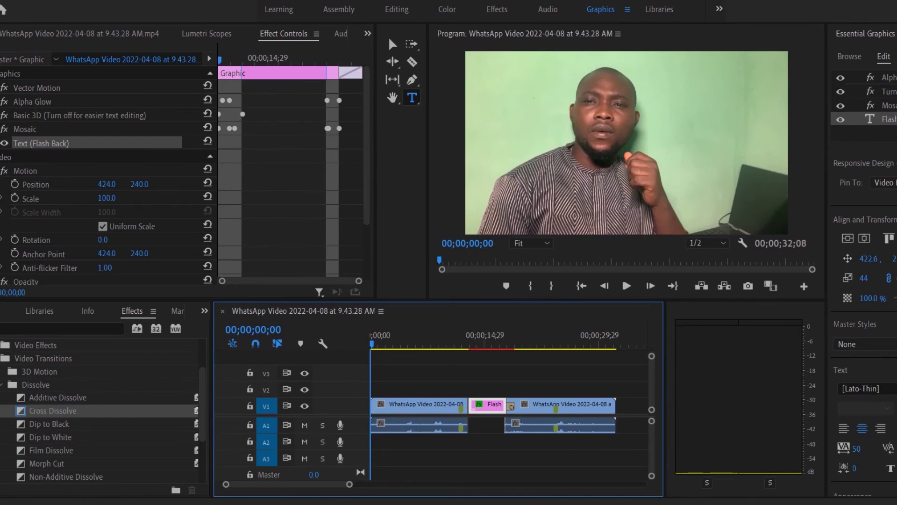
{"action": "left_click", "coordinate": [2, 171]}
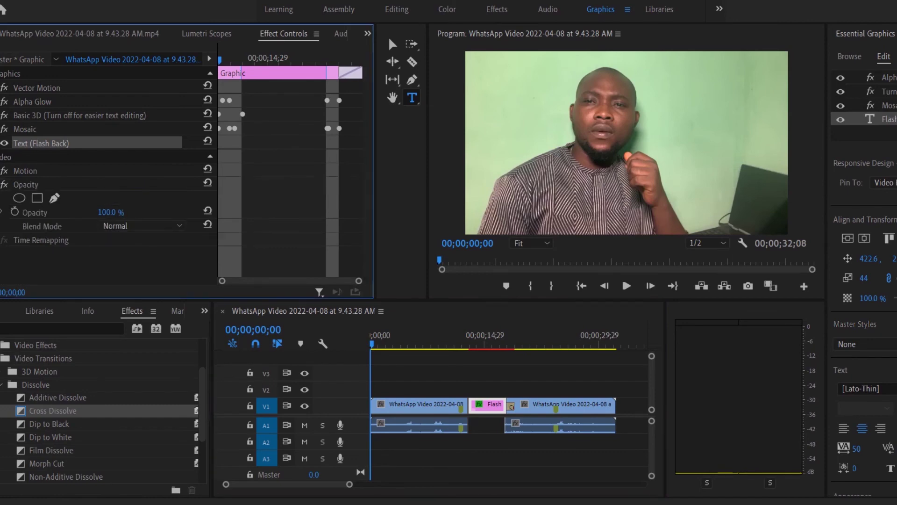
{"action": "left_click", "coordinate": [108, 262]}
{"action": "left_click", "coordinate": [2, 213]}
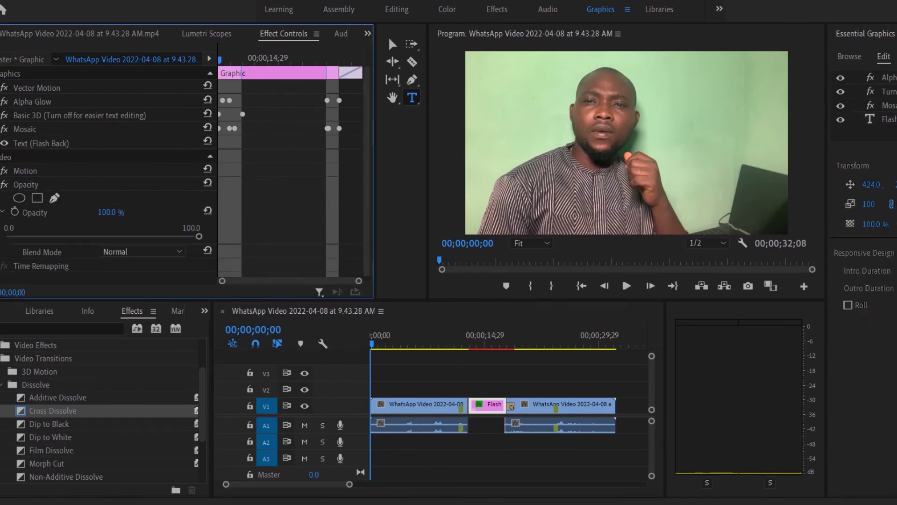
{"action": "left_click", "coordinate": [2, 212]}
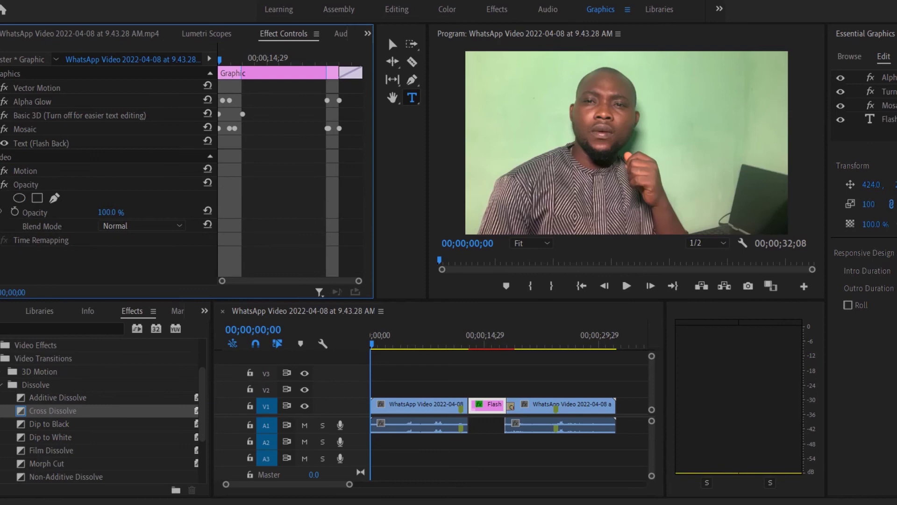
{"action": "left_click", "coordinate": [1, 184]}
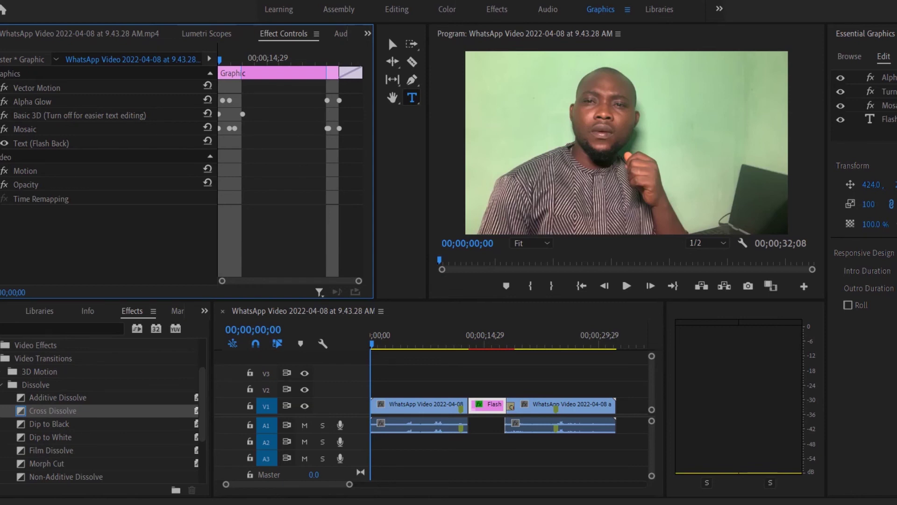
{"action": "left_click", "coordinate": [2, 171]}
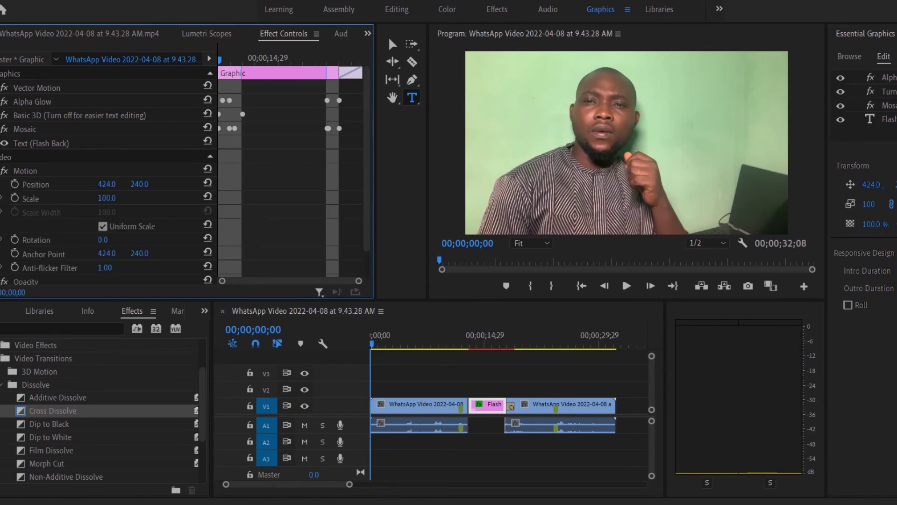
{"action": "left_click", "coordinate": [2, 170]}
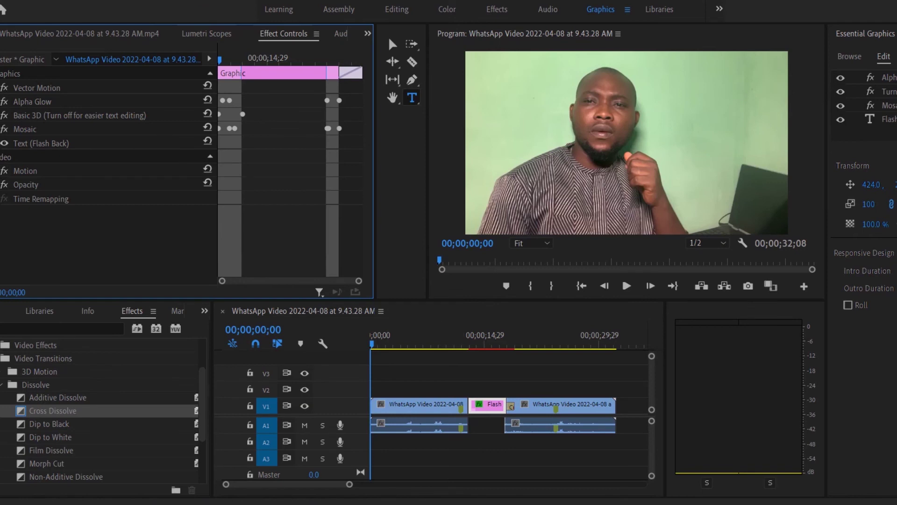
{"action": "left_click", "coordinate": [1, 185]}
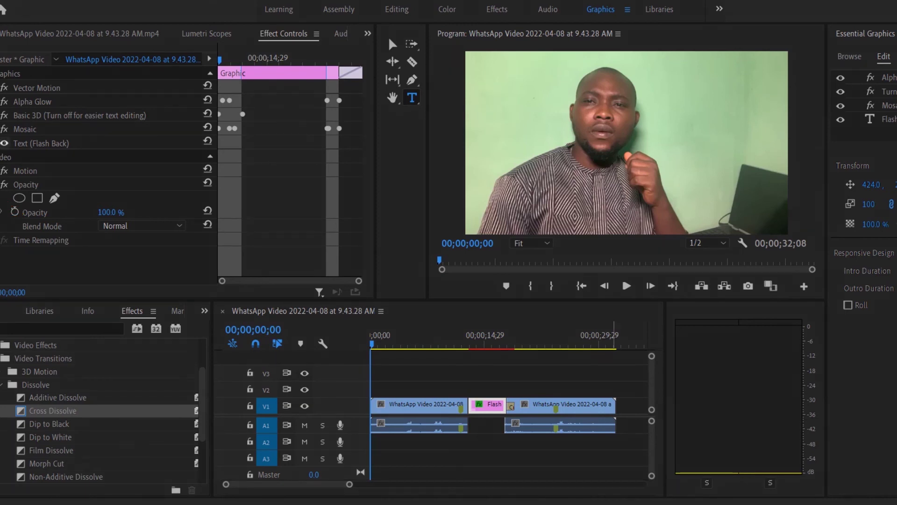
{"action": "left_click", "coordinate": [15, 212]}
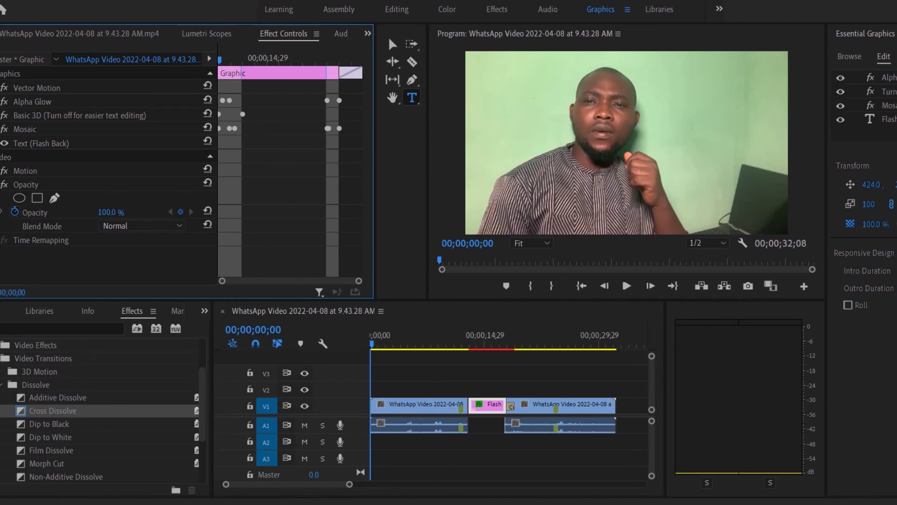
{"action": "mouse_move", "coordinate": [111, 212]}
{"action": "left_mouse_down"}
{"action": "mouse_move", "coordinate": [90, 212]}
{"action": "mouse_move", "coordinate": [148, 212]}
{"action": "mouse_move", "coordinate": [95, 212]}
{"action": "left_mouse_up"}
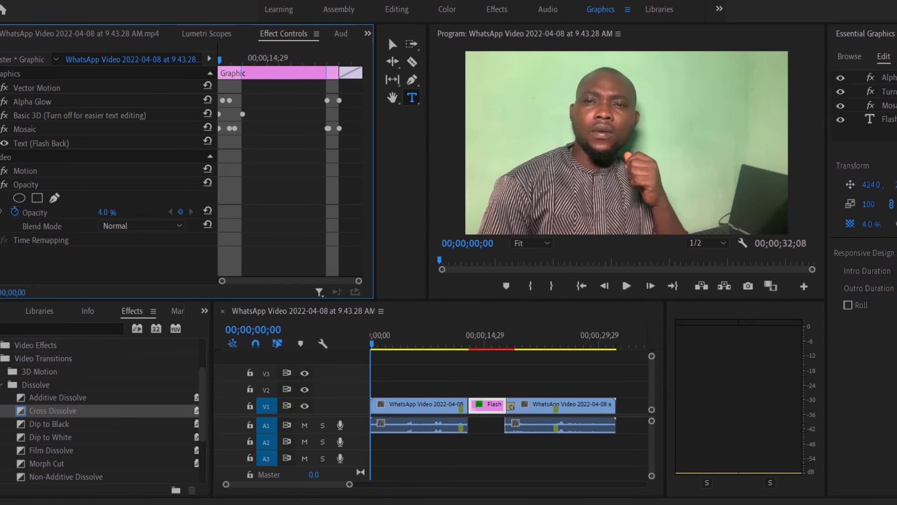
{"action": "key", "text": "space"}
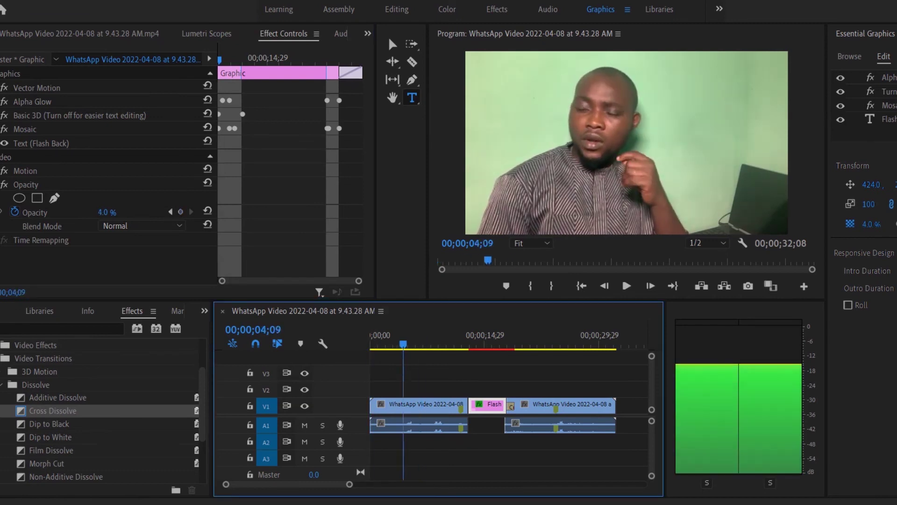
{"action": "key", "text": "Home"}
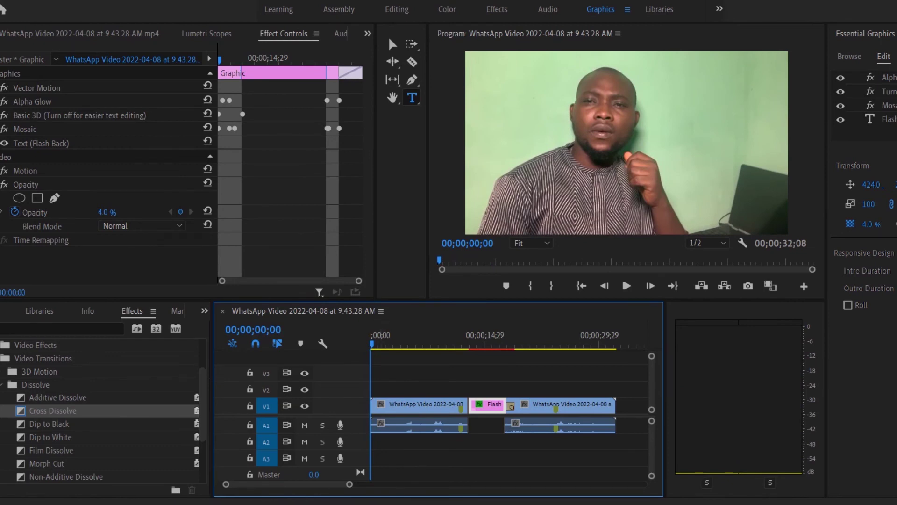
{"action": "left_click", "coordinate": [208, 210]}
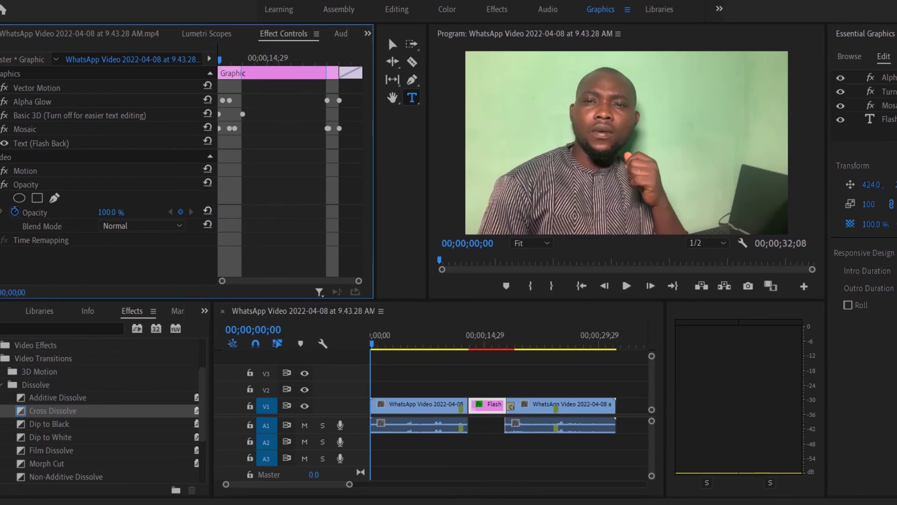
{"action": "left_click", "coordinate": [14, 212]}
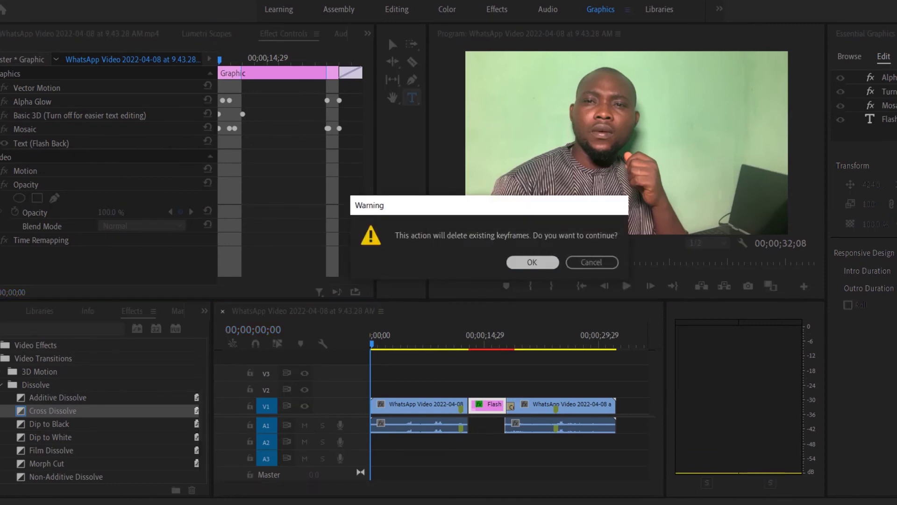
{"action": "left_click", "coordinate": [532, 261]}
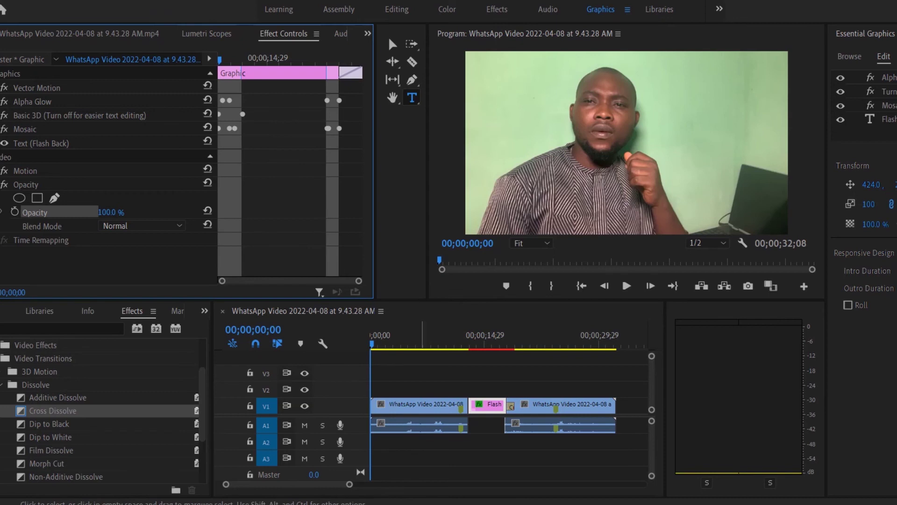
Turn on opacity keyframing for the first V1 video clip at 00;00;00;00 and set its opacity to 0%
{"action": "left_click", "coordinate": [426, 405]}
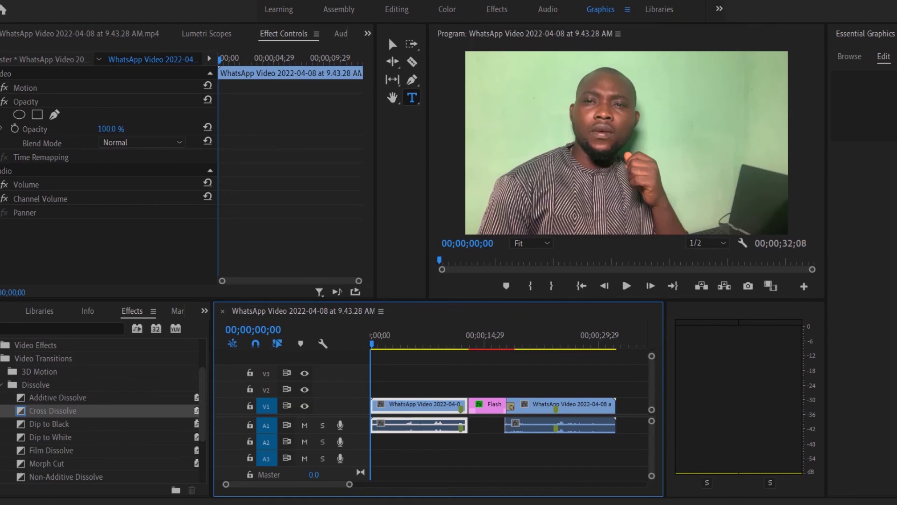
{"action": "left_click", "coordinate": [14, 129]}
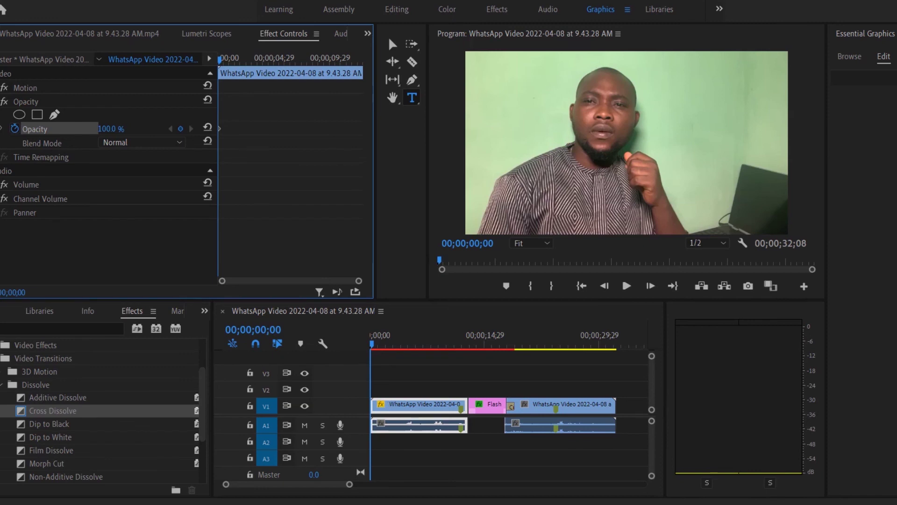
{"action": "left_click_drag", "start_coordinate": [110, 129], "coordinate": [58, 128]}
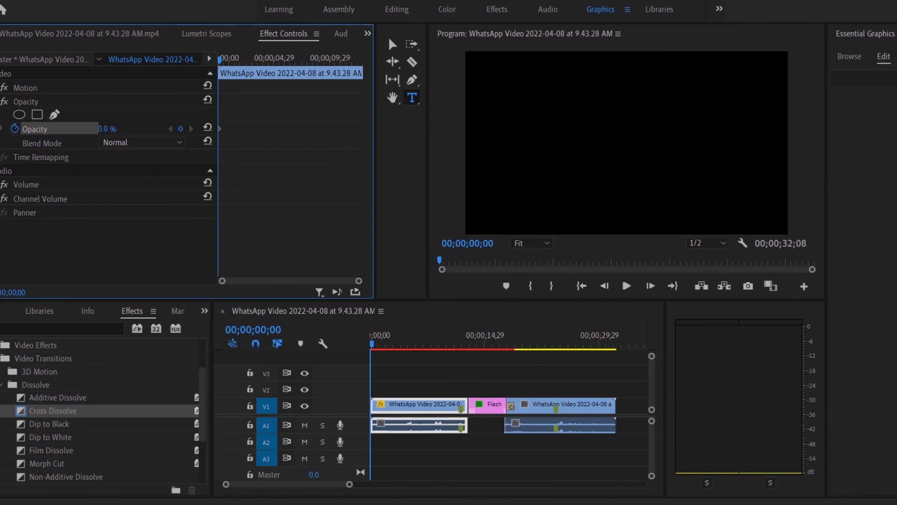
Add a second opacity keyframe of 10% to the first video clip at 00;00;00;28
{"action": "mouse_move", "coordinate": [372, 344]}
{"action": "left_mouse_down"}
{"action": "mouse_move", "coordinate": [465, 344]}
{"action": "mouse_move", "coordinate": [371, 344]}
{"action": "left_mouse_up"}
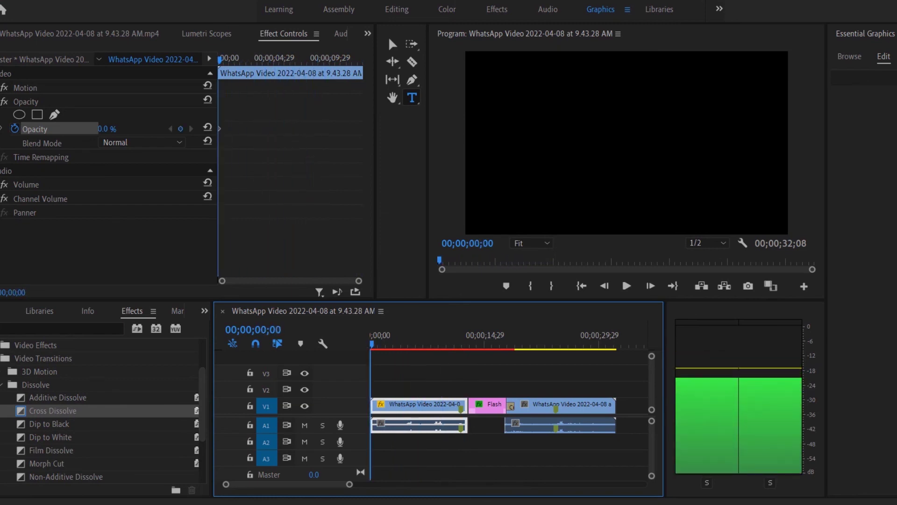
{"action": "key", "text": "space"}
{"action": "left_click_drag", "start_coordinate": [380, 344], "coordinate": [377, 344]}
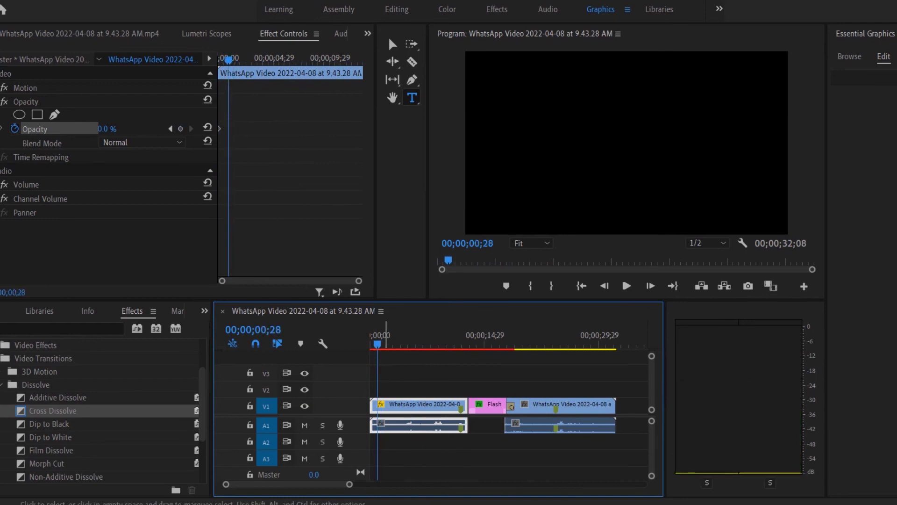
{"action": "left_click_drag", "start_coordinate": [104, 129], "coordinate": [109, 129]}
Add a third opacity keyframe of 100% to the first video clip at 00;00;03;15
{"action": "key", "text": "space"}
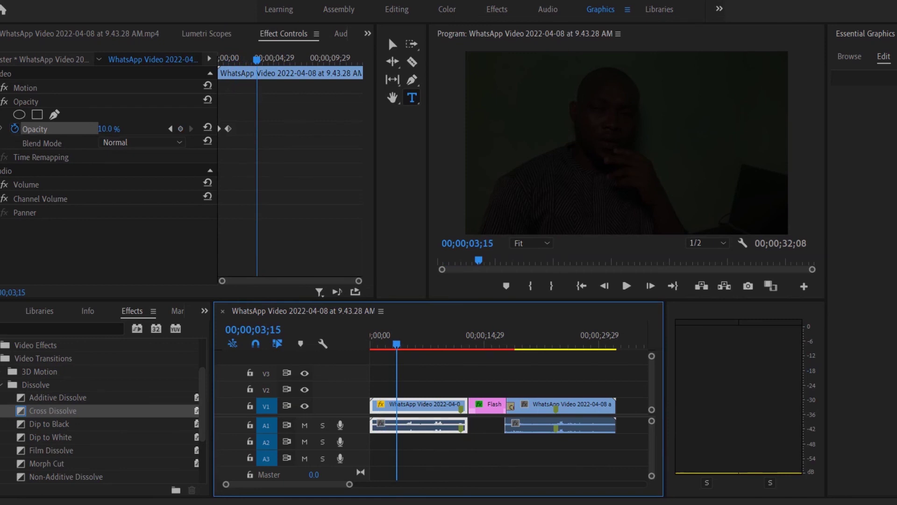
{"action": "left_click_drag", "start_coordinate": [109, 129], "coordinate": [143, 129]}
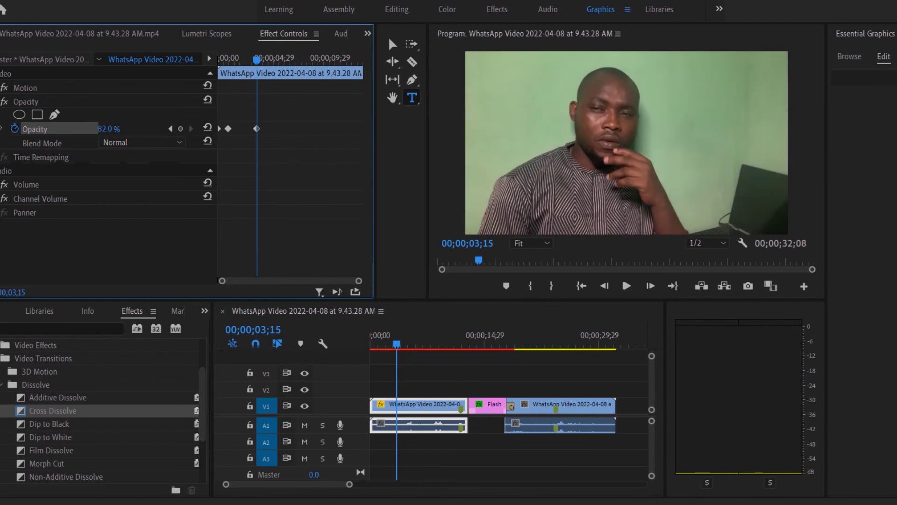
{"action": "left_click_drag", "start_coordinate": [143, 129], "coordinate": [151, 129]}
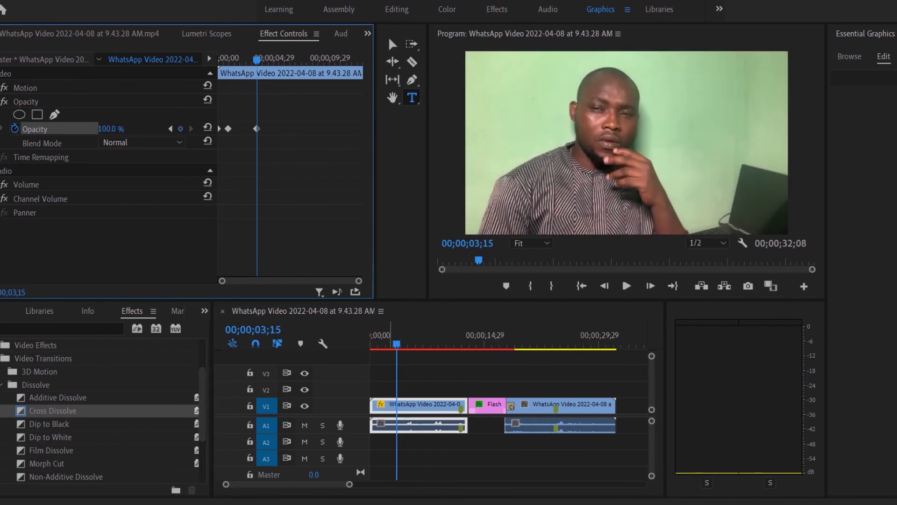
Preview the opacity fade-in from the sequence start, then continue the preview through the Flash Back title into the second video clip
{"action": "left_click_drag", "start_coordinate": [396, 343], "coordinate": [371, 343]}
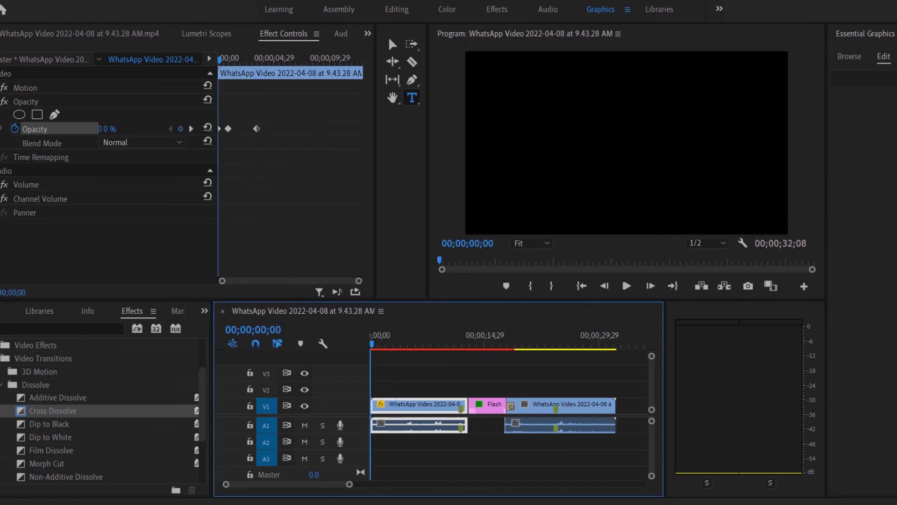
{"action": "left_click", "coordinate": [627, 286]}
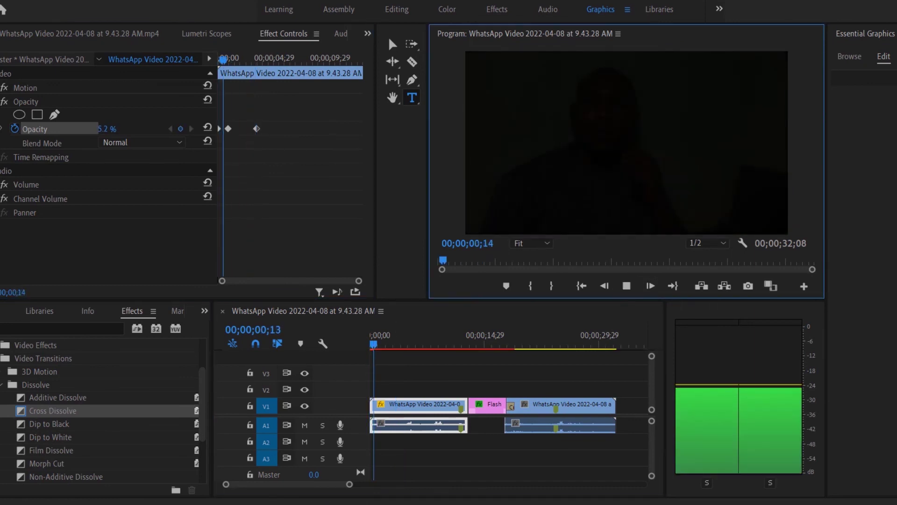
{"action": "key", "text": "space"}
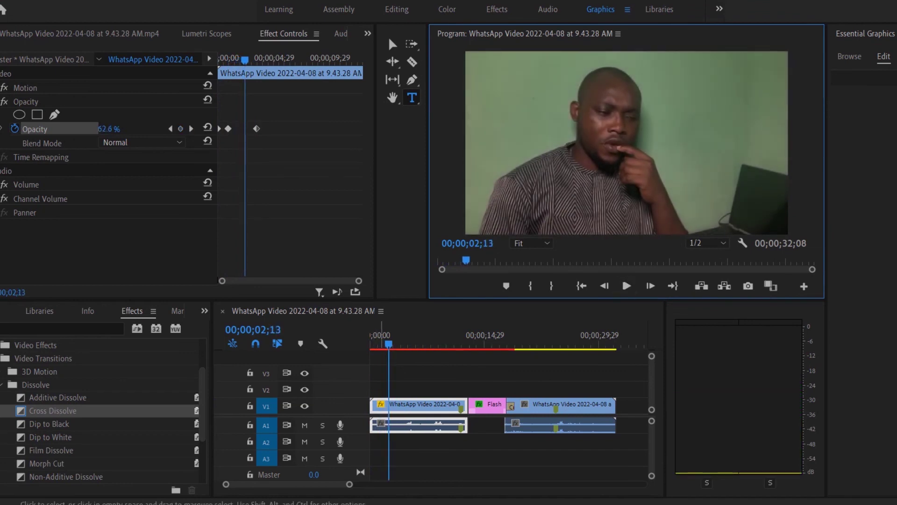
{"action": "left_click_drag", "start_coordinate": [389, 344], "coordinate": [403, 343]}
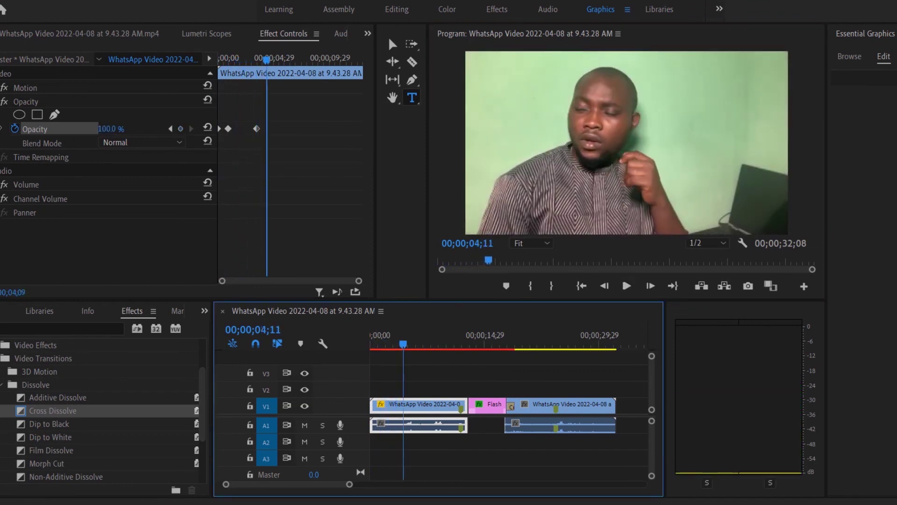
{"action": "key", "text": "space"}
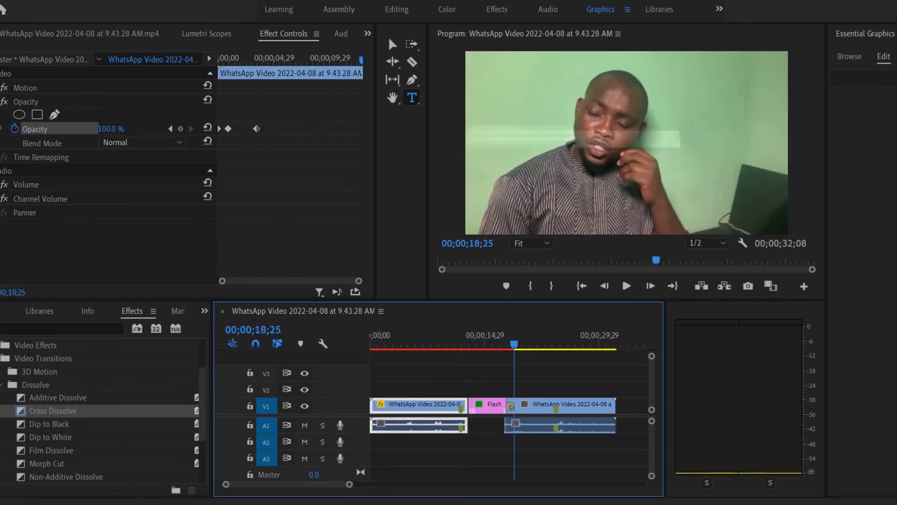
{"action": "key", "text": "space"}
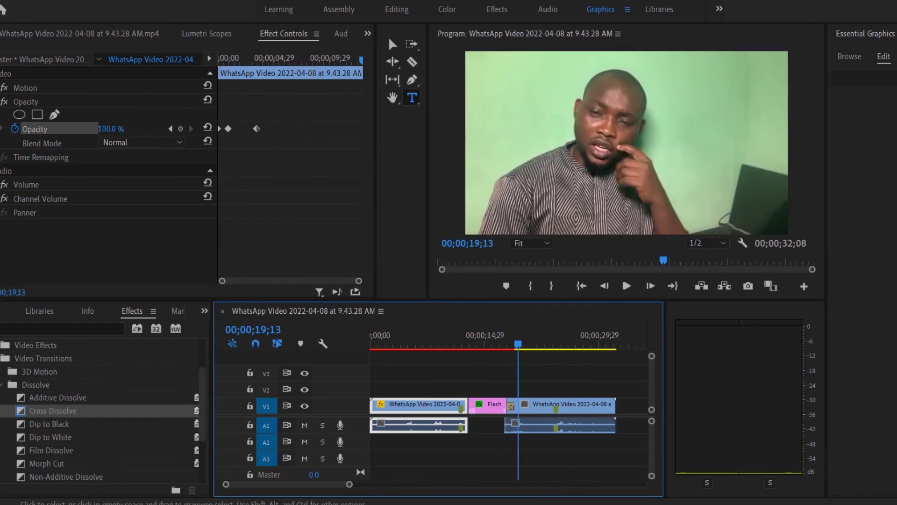
Select the second V1 video clip and switch to the Color workspace to show the Creative settings of Lumetri Color
{"action": "left_click", "coordinate": [541, 406]}
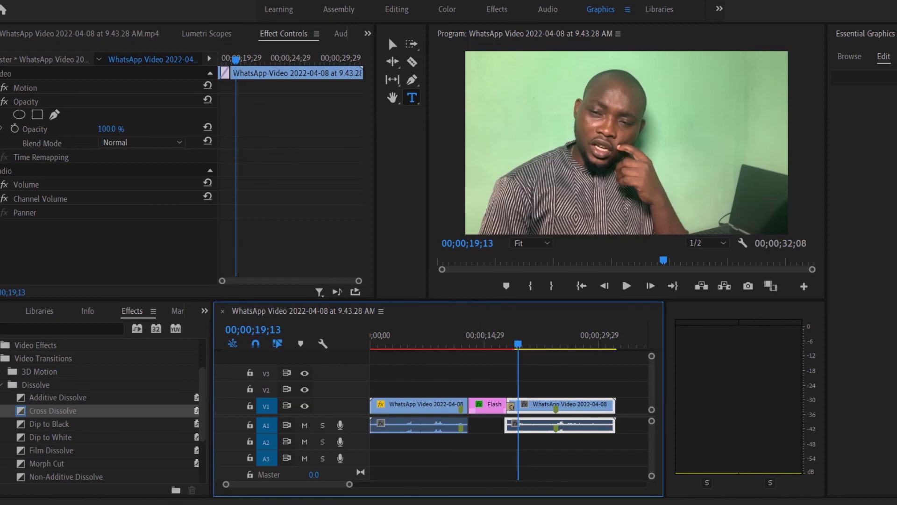
{"action": "key", "text": "alt+shift+4"}
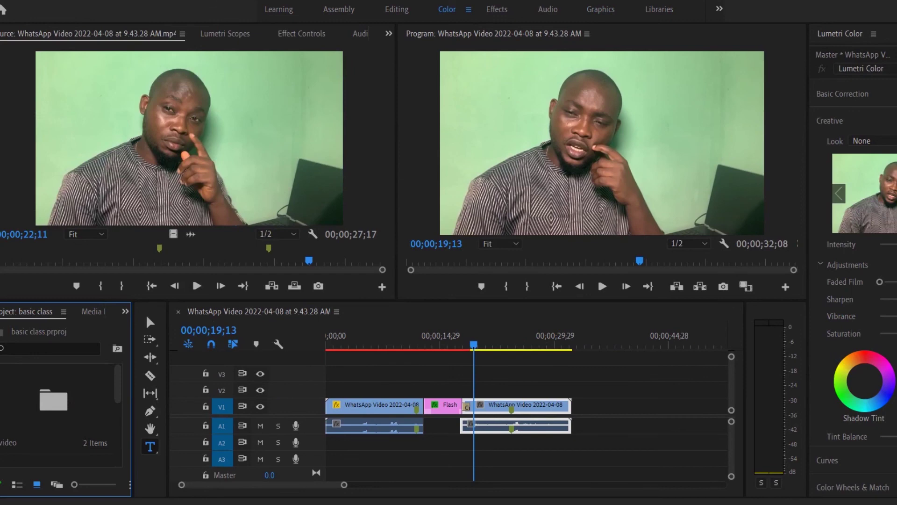
{"action": "left_click", "coordinate": [861, 68]}
{"action": "key", "text": "Escape"}
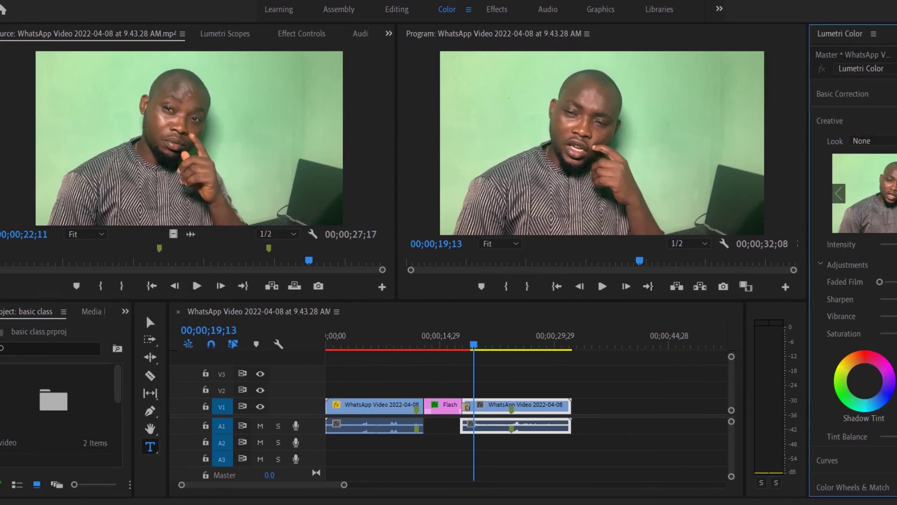
{"action": "scroll", "coordinate": [854, 285], "scroll_direction": "down", "scroll_amount": 1}
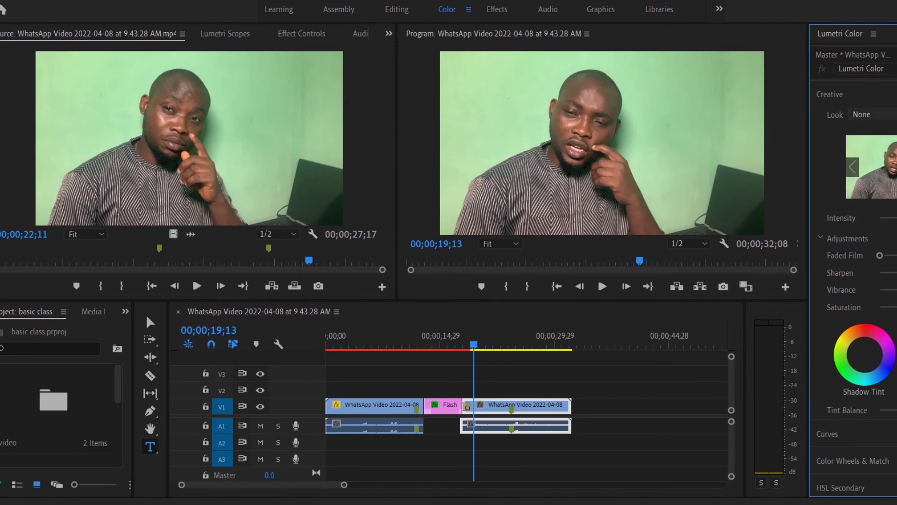
Apply the Fuji ETERNA 250D Kodak 2395 look to the second video clip and browse the look previews to Fuji REALA 500D
{"action": "left_click", "coordinate": [869, 115]}
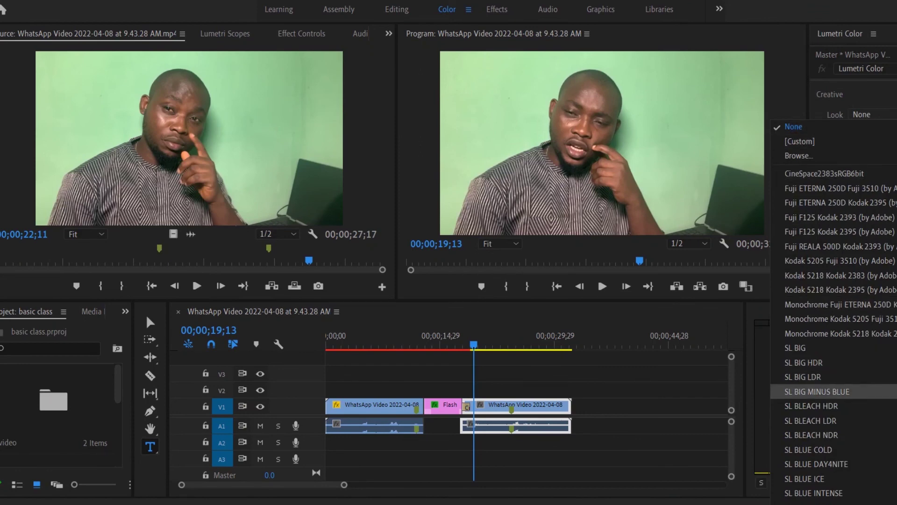
{"action": "scroll", "coordinate": [841, 363], "scroll_direction": "down", "scroll_amount": 3}
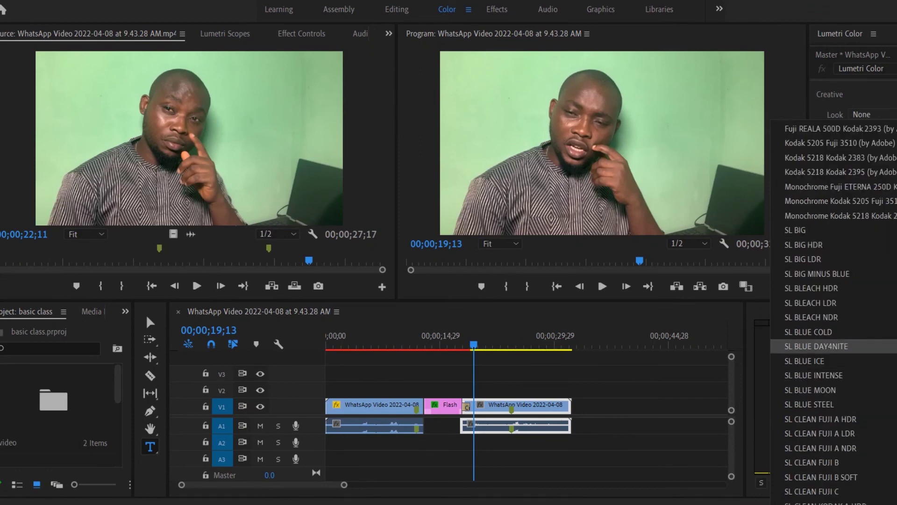
{"action": "scroll", "coordinate": [823, 288], "scroll_direction": "up", "scroll_amount": 3}
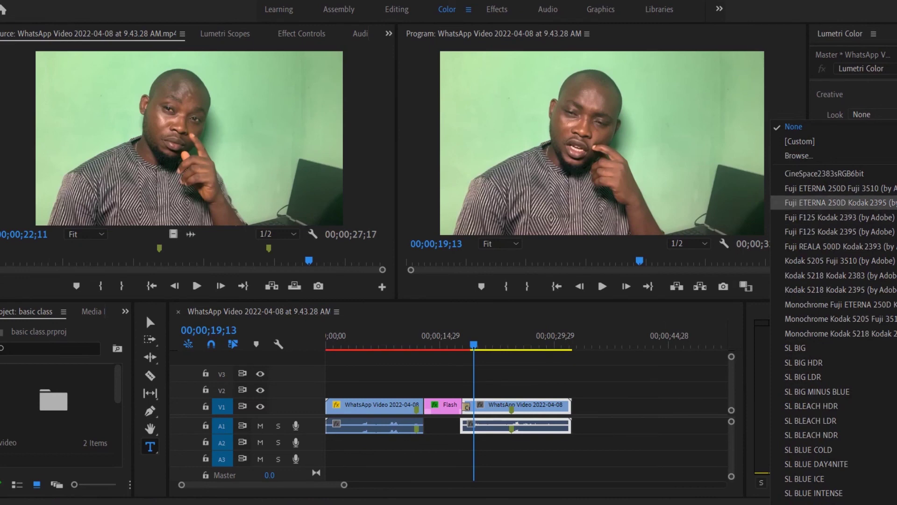
{"action": "left_click", "coordinate": [837, 203]}
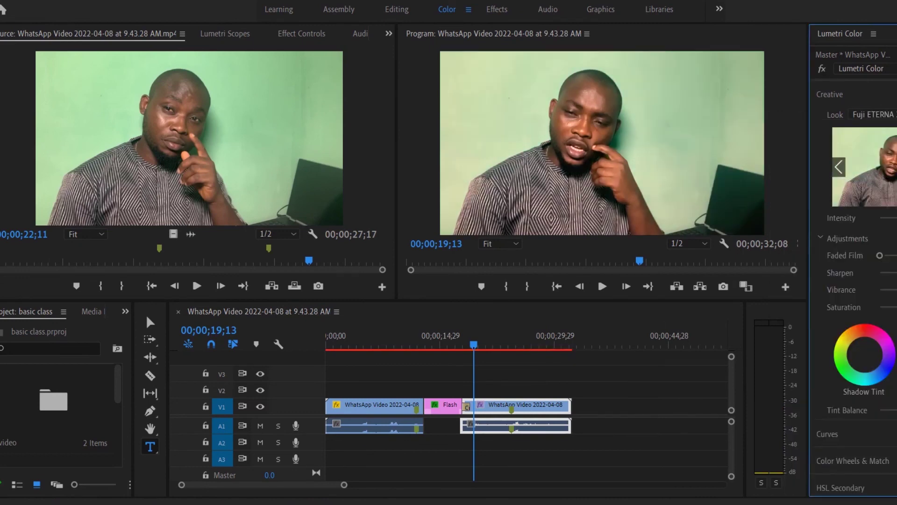
{"action": "left_click", "coordinate": [896, 167]}
{"action": "left_click", "coordinate": [896, 167]}
{"action": "left_click", "coordinate": [896, 167]}
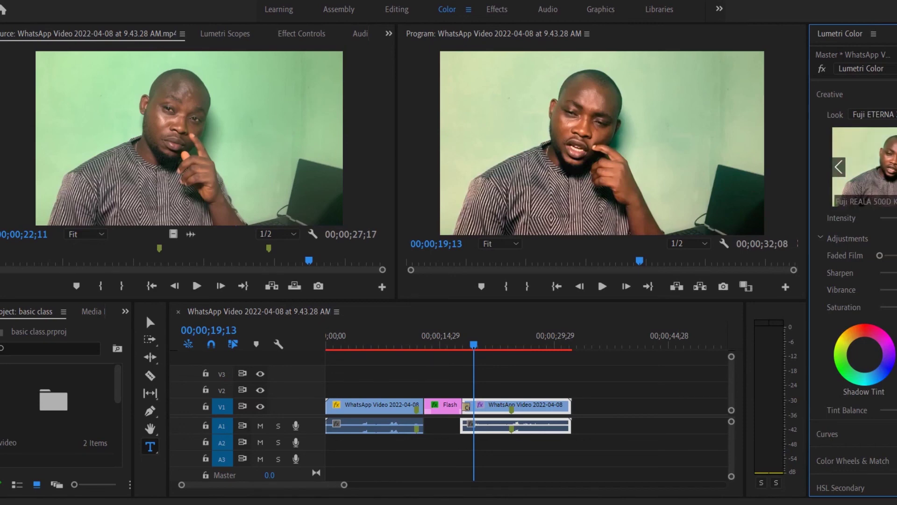
Raise Faded Film and Sharpen and lower Vibrance to its minimum in the second video clip's creative adjustments
{"action": "scroll", "coordinate": [855, 268], "scroll_direction": "down", "scroll_amount": 3}
{"action": "scroll", "coordinate": [855, 269], "scroll_direction": "up", "scroll_amount": 2}
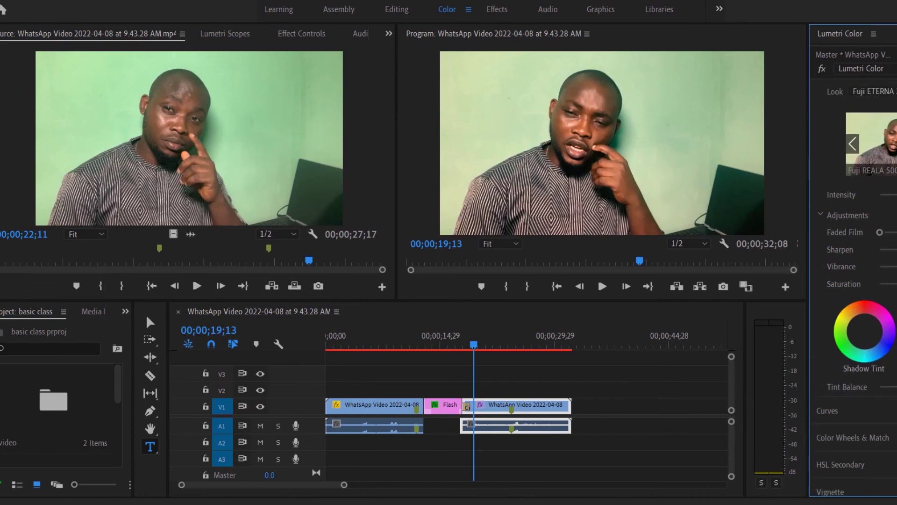
{"action": "left_click_drag", "start_coordinate": [879, 245], "coordinate": [896, 245]}
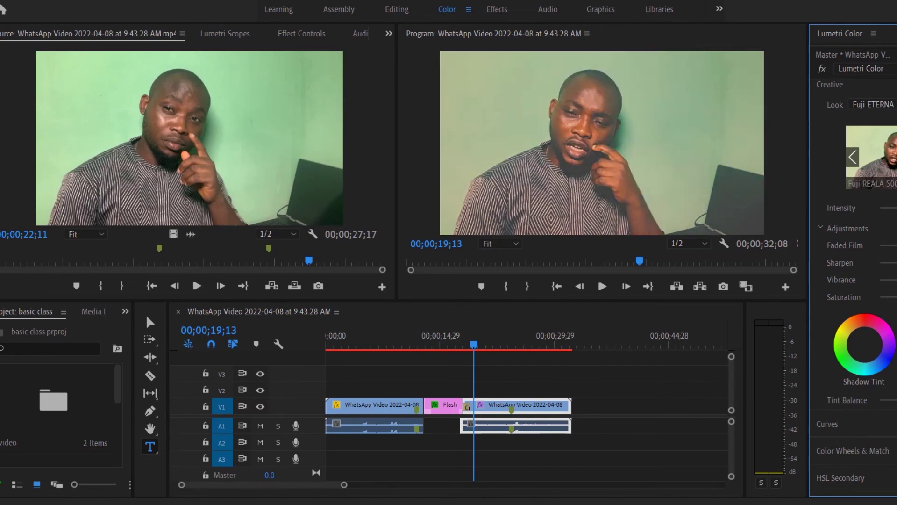
{"action": "left_click_drag", "start_coordinate": [896, 263], "coordinate": [879, 262]}
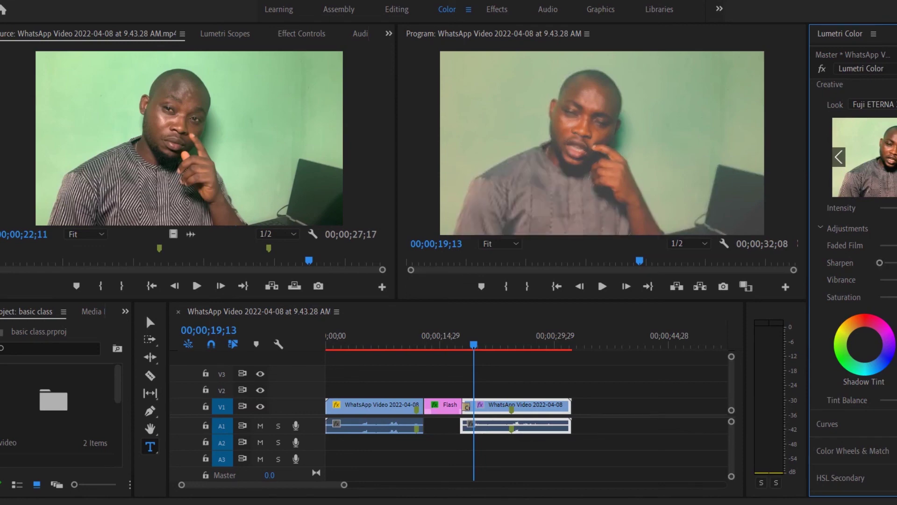
{"action": "left_click_drag", "start_coordinate": [896, 279], "coordinate": [880, 279]}
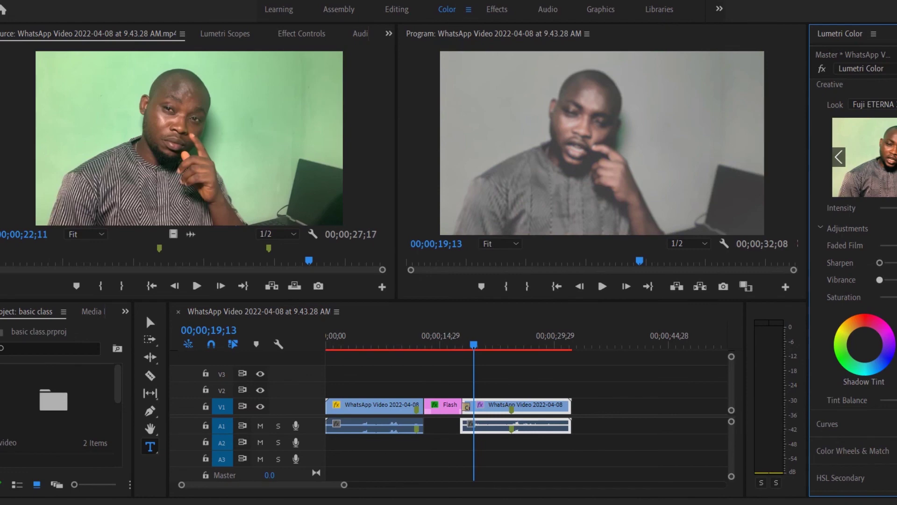
{"action": "left_click_drag", "start_coordinate": [879, 263], "coordinate": [896, 263]}
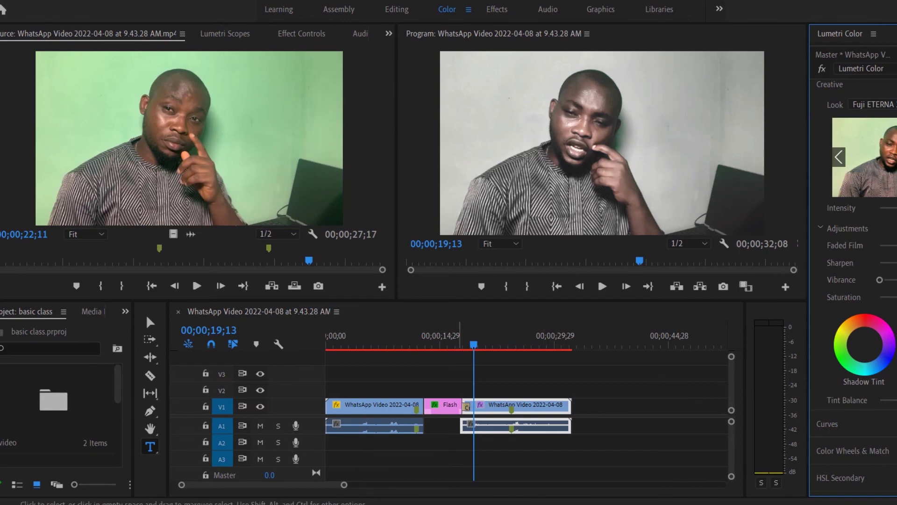
Preview the sequence from the start through the graded second clip, and return the playhead to 00;00;12;02 in the first clip
{"action": "left_click", "coordinate": [473, 345]}
{"action": "left_click_drag", "start_coordinate": [474, 344], "coordinate": [327, 344]}
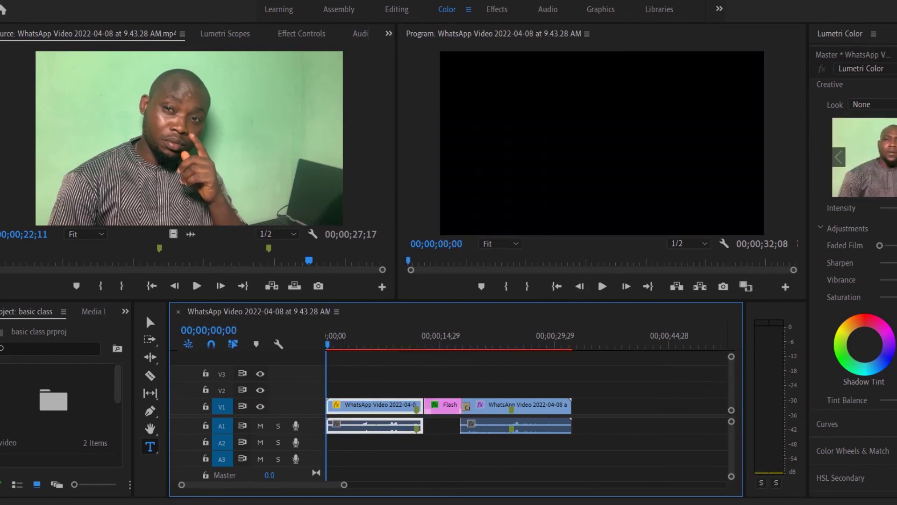
{"action": "left_click", "coordinate": [602, 286]}
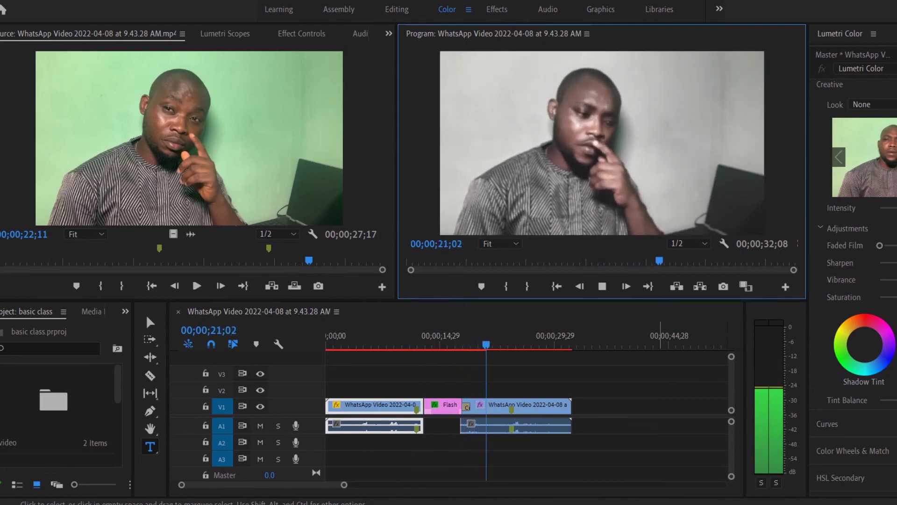
{"action": "key", "text": "space"}
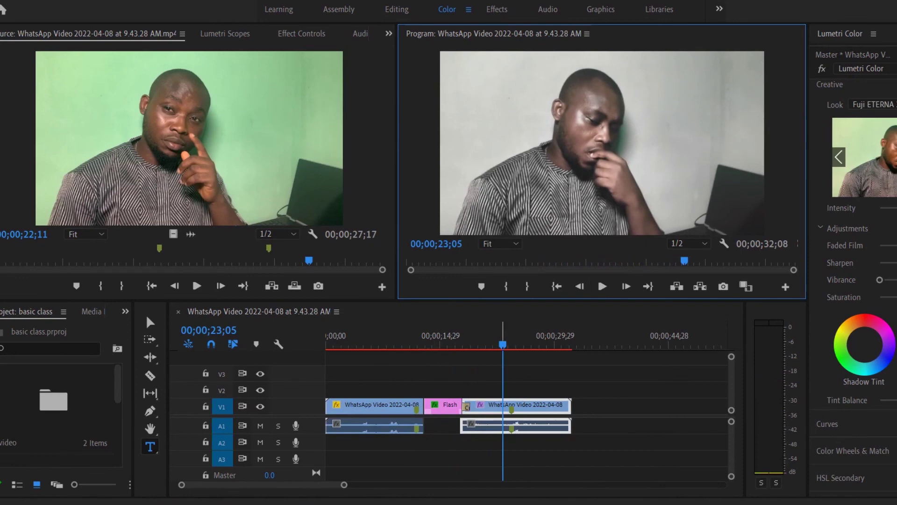
{"action": "left_click_drag", "start_coordinate": [503, 344], "coordinate": [417, 345]}
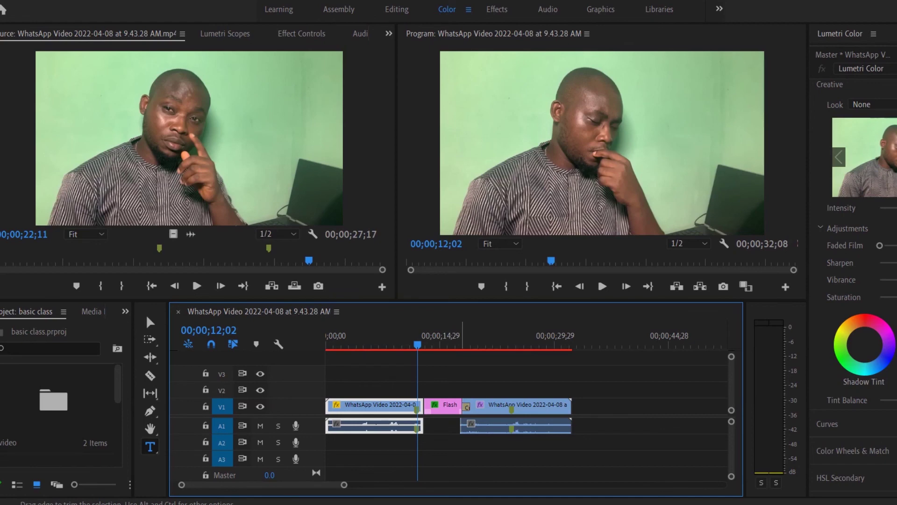
Ripple-trim the end of the Flash Back title by about 1;26 so the next video clip shifts with it, and reactivate the Selection tool
{"action": "left_click_drag", "start_coordinate": [461, 407], "coordinate": [446, 406]}
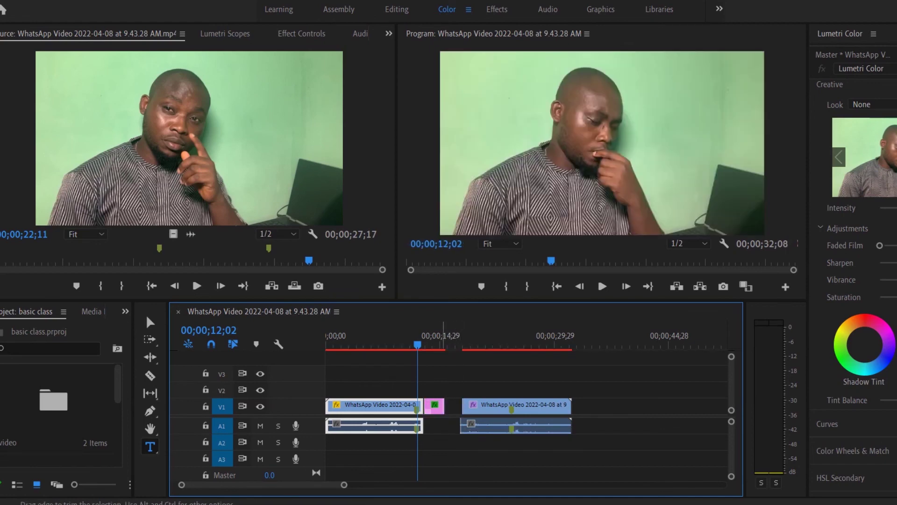
{"action": "key", "text": "ctrl+z"}
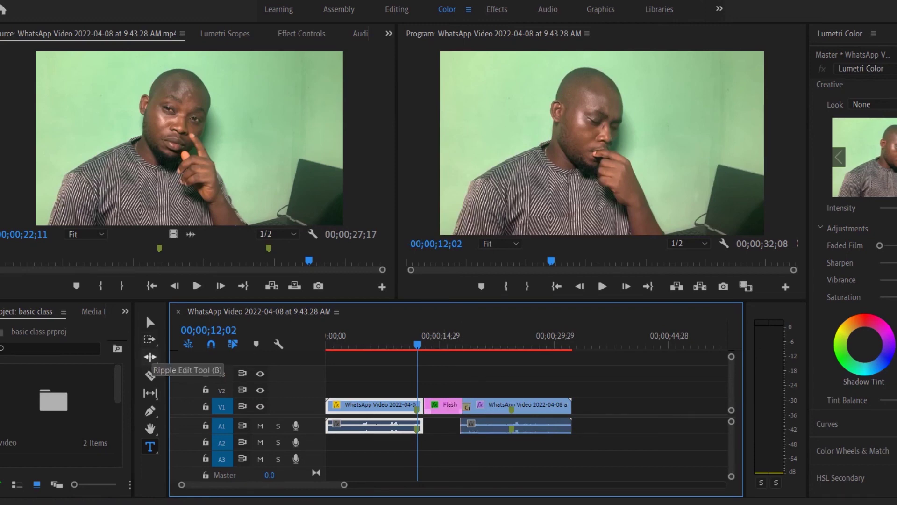
{"action": "left_click", "coordinate": [150, 357]}
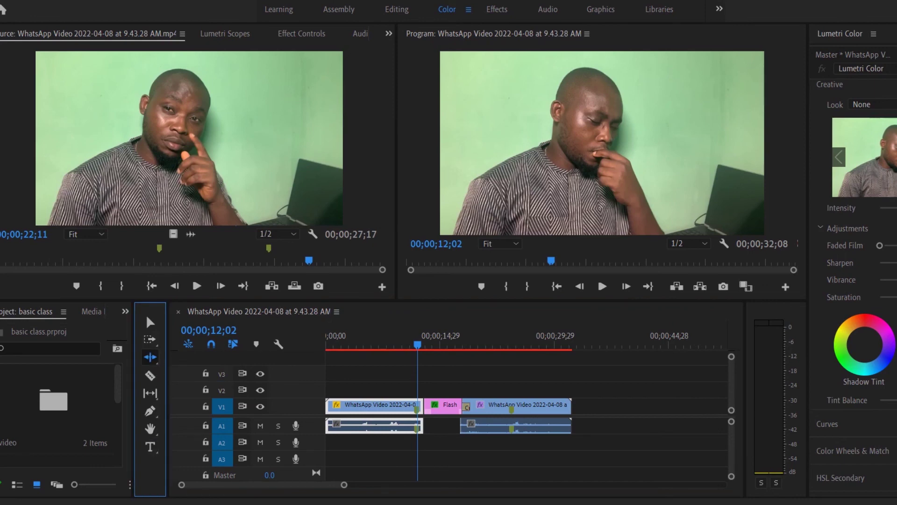
{"action": "left_click_drag", "start_coordinate": [461, 406], "coordinate": [448, 405]}
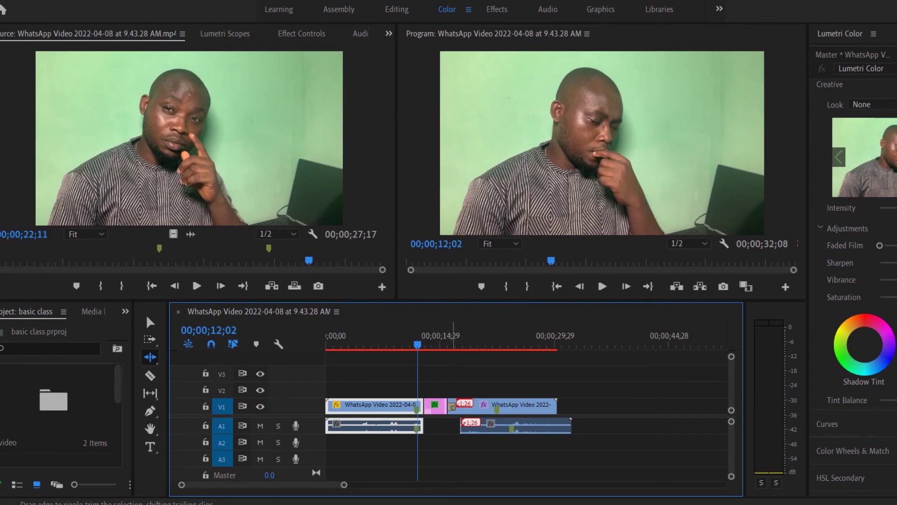
{"action": "left_click", "coordinate": [447, 406]}
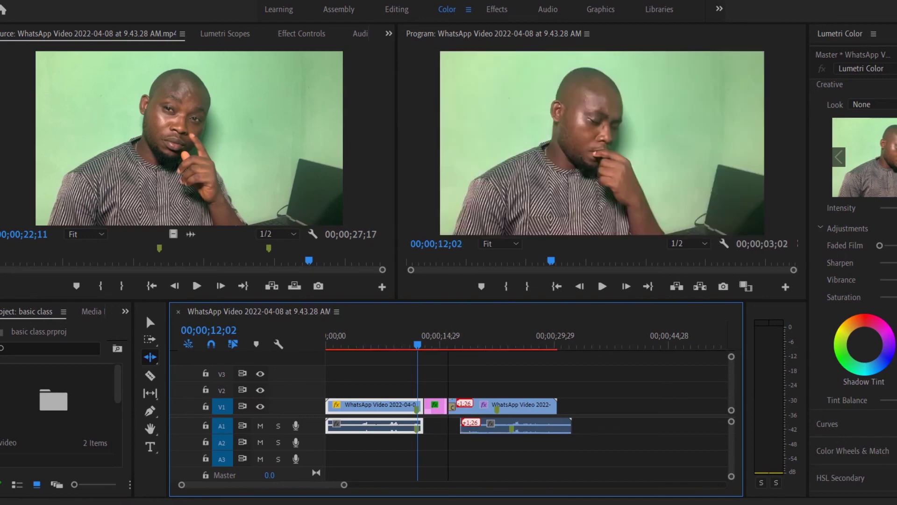
{"action": "left_click", "coordinate": [150, 321]}
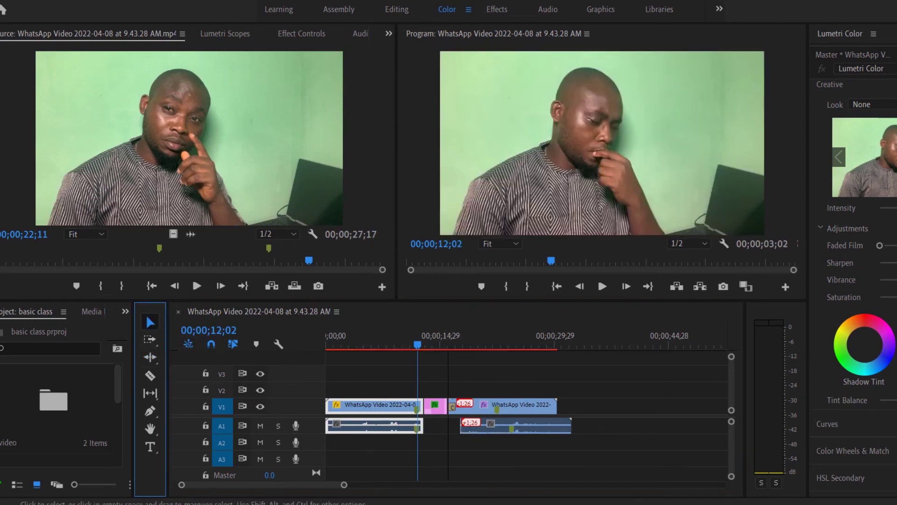